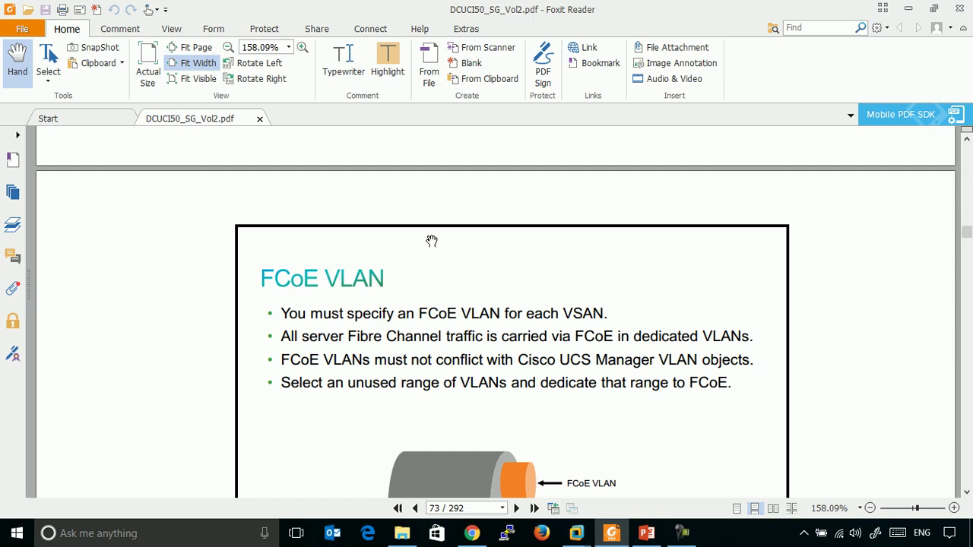
- Read the FCoE VLAN slide and its notes through to the Start the VSAN Creation Wizard page
scroll(431, 241, down, 3)
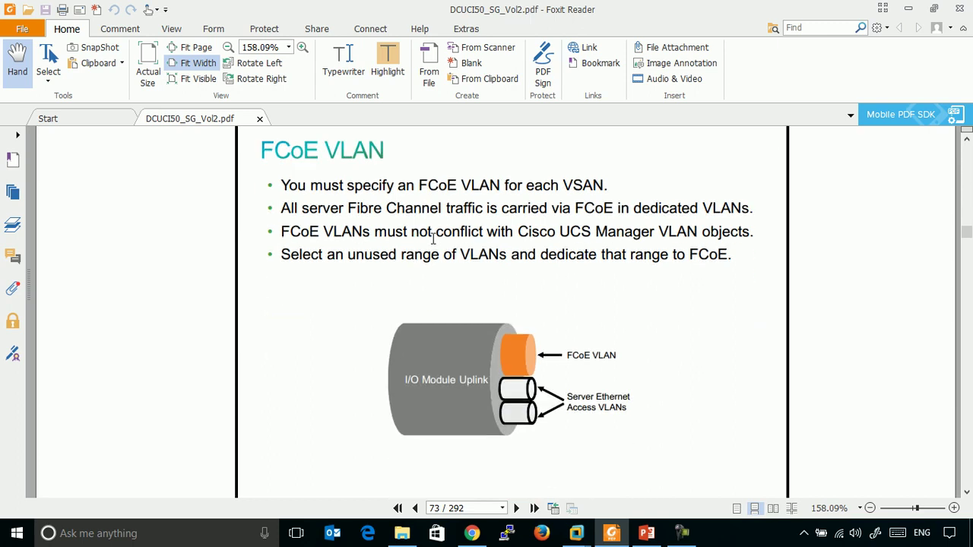
drag(298, 257, 506, 260)
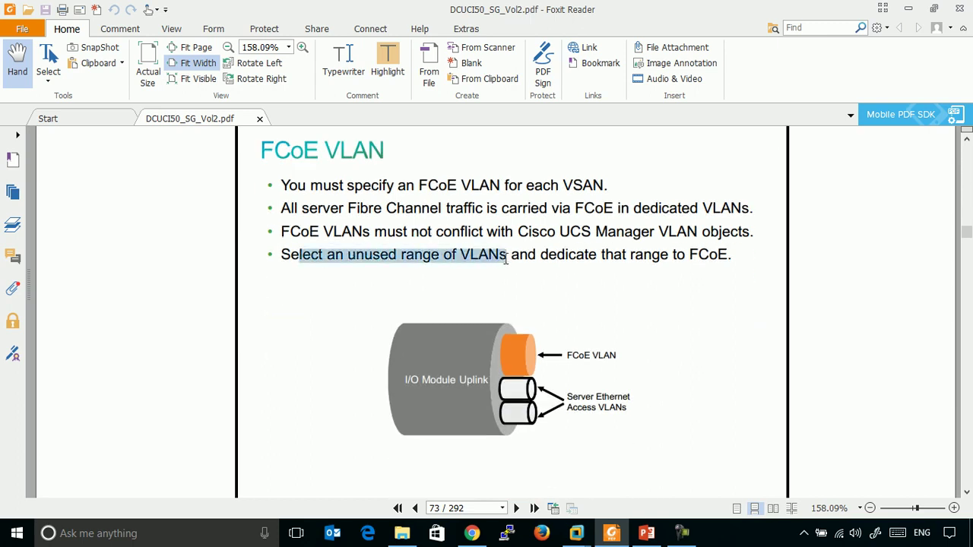
click(506, 258)
scroll(614, 205, down, 10)
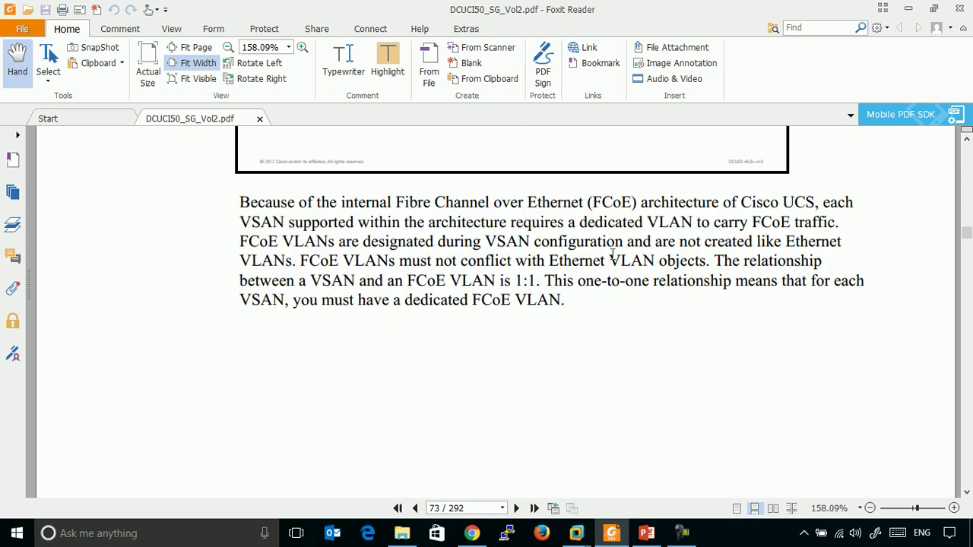
scroll(652, 238, down, 5)
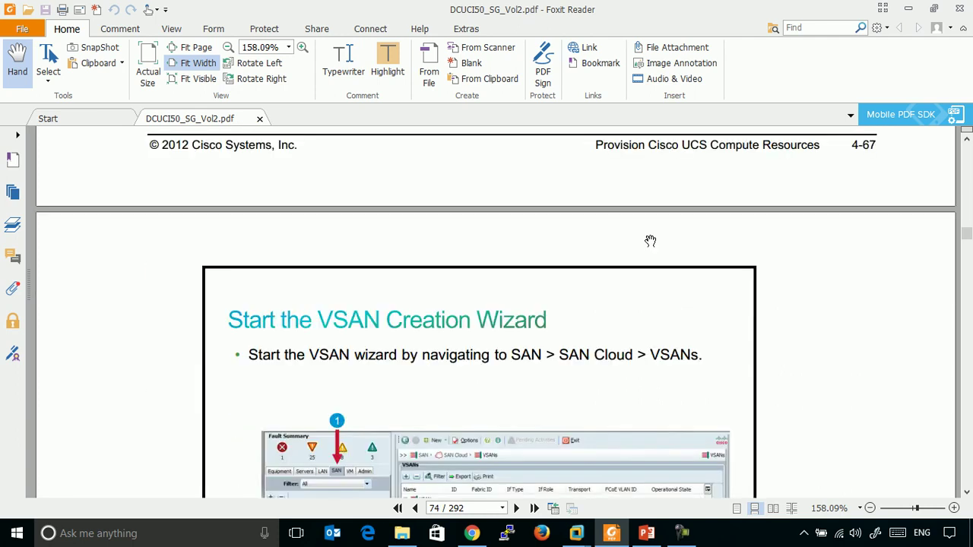
scroll(650, 241, down, 1)
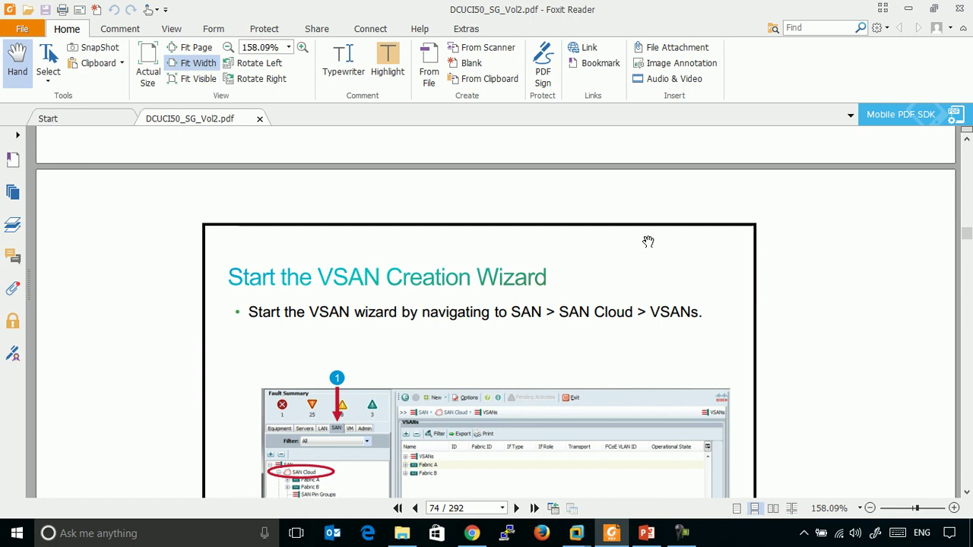
scroll(647, 241, down, 1)
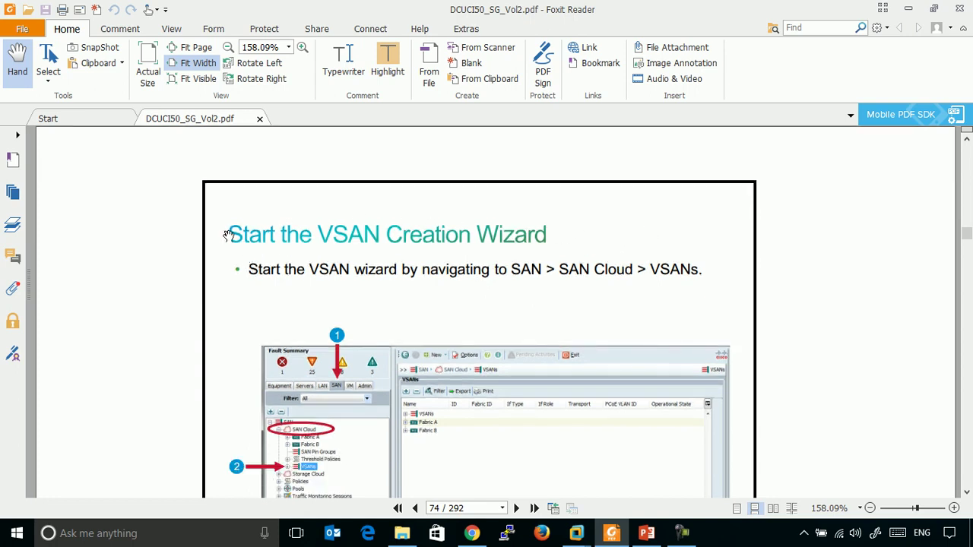
scroll(541, 255, down, 1)
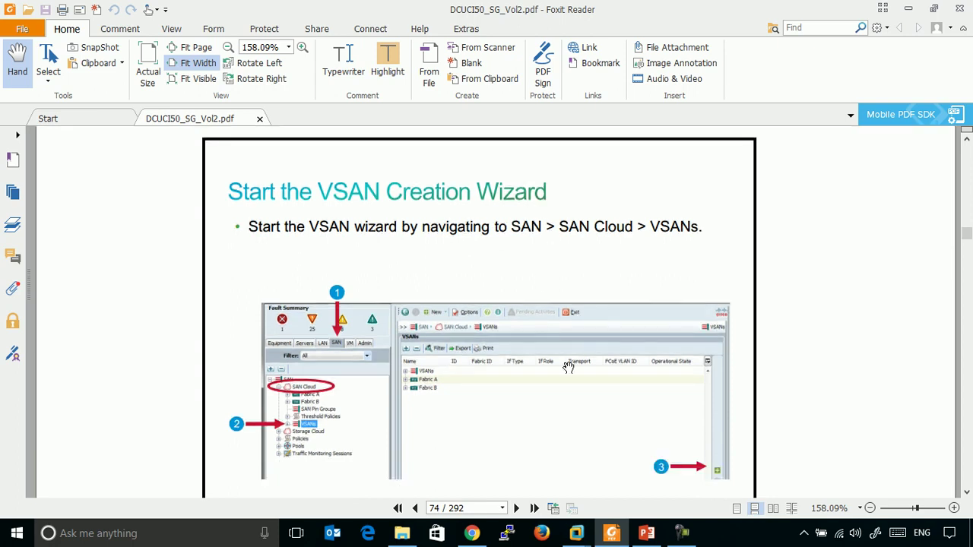
- Switch to UCS Manager in Chrome, log in with the username and account password, and dismiss the Anonymous Reporting prompt
click(472, 533)
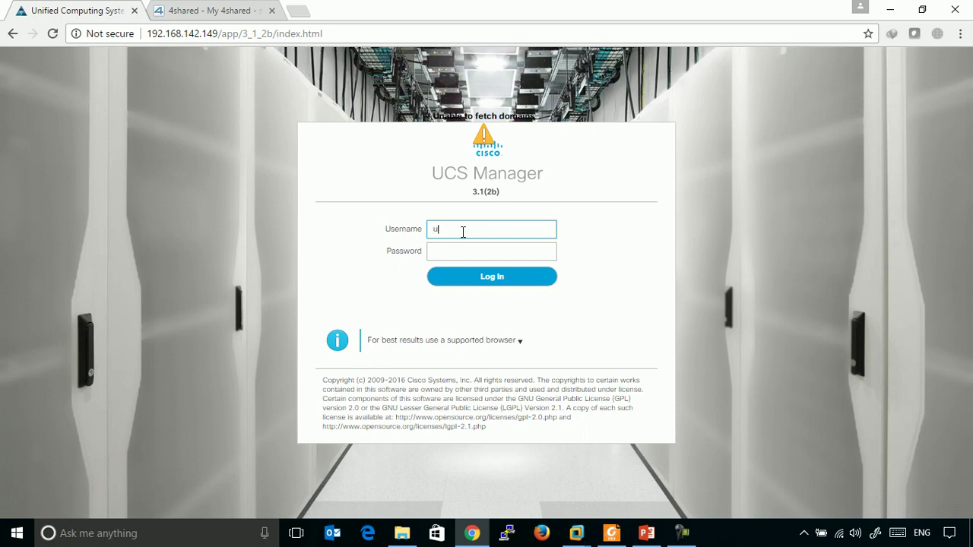
text(pe)
key(Tab)
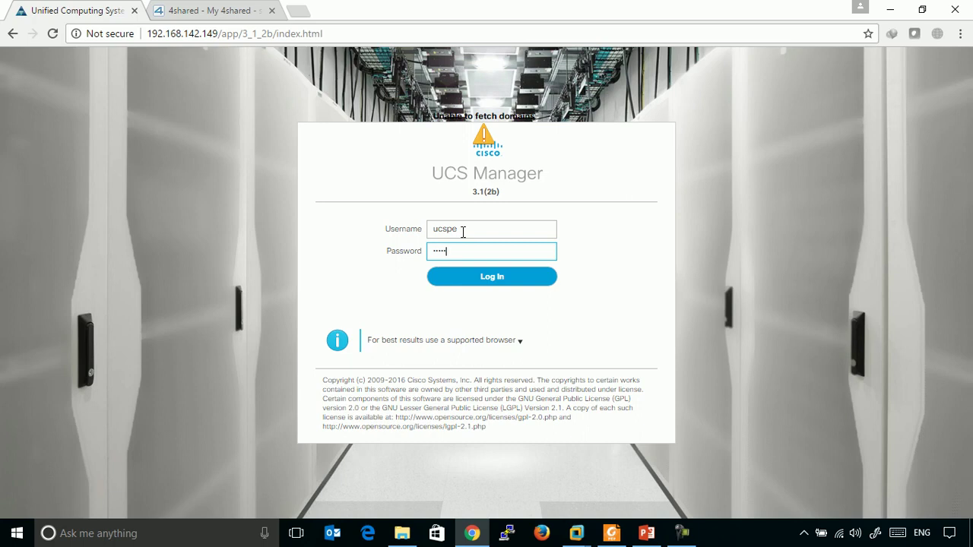
click(491, 276)
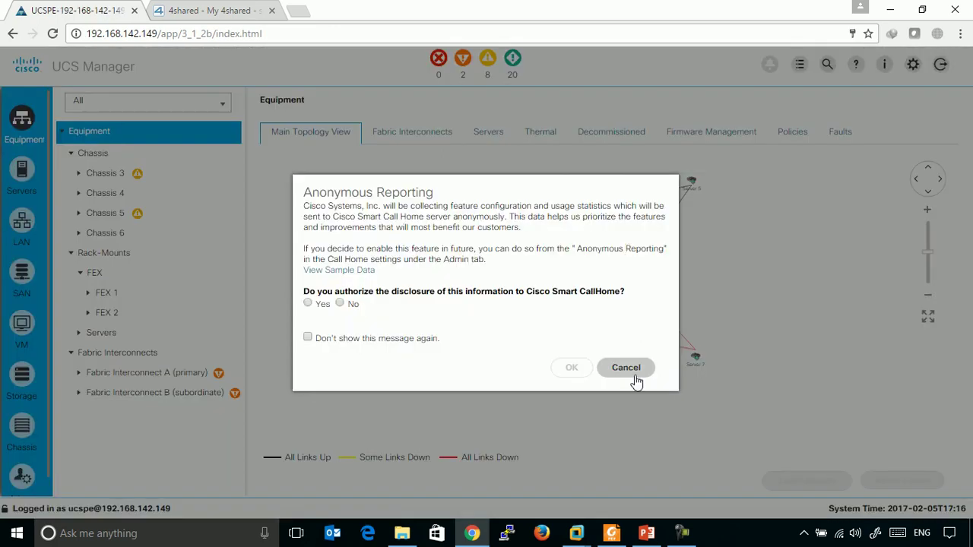
click(625, 368)
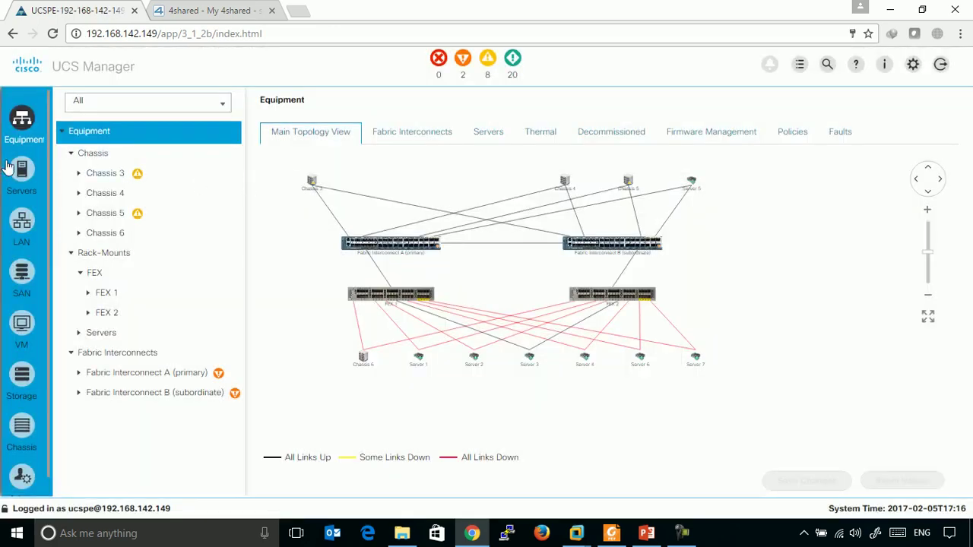
- Open the SAN configuration and examine the VSANs nodes under Fabric A and Fabric B in the SAN Cloud
click(23, 276)
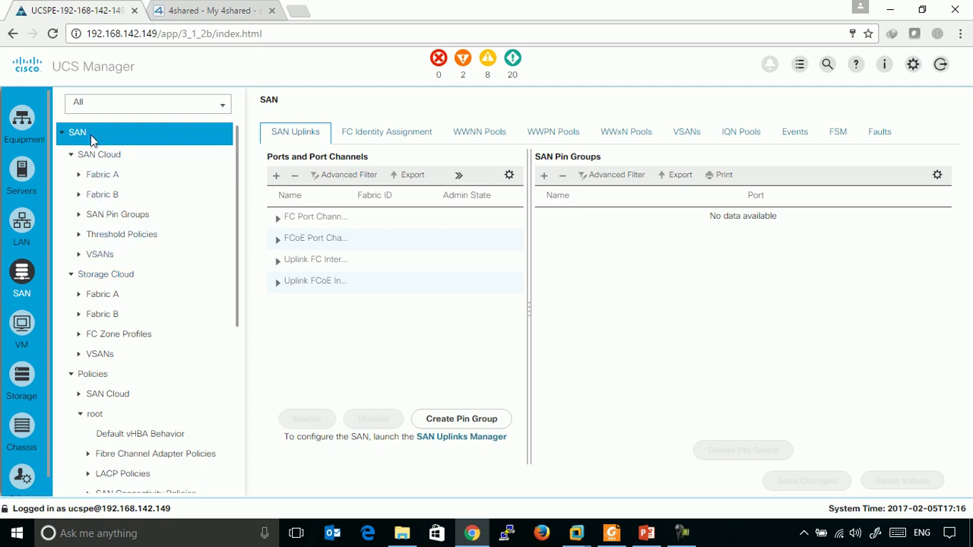
click(79, 175)
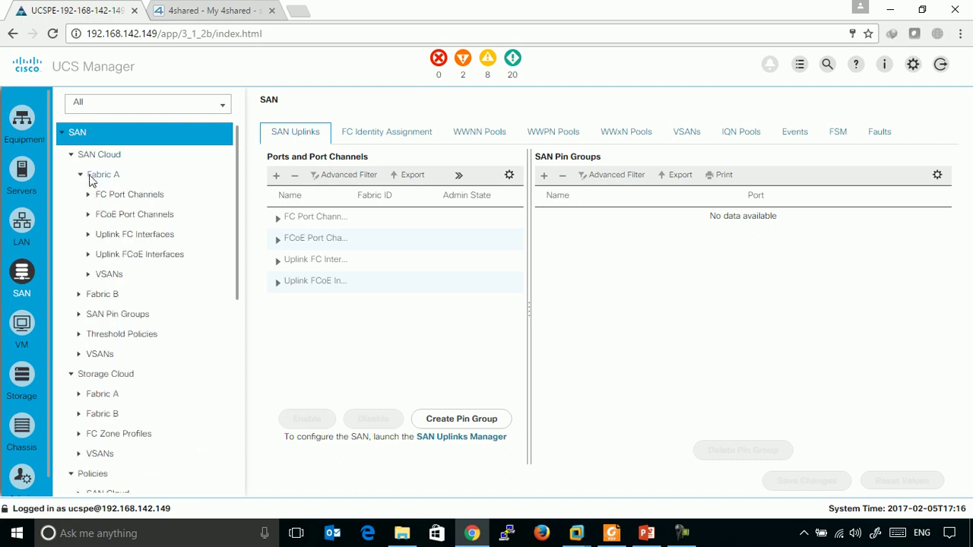
click(88, 275)
click(80, 174)
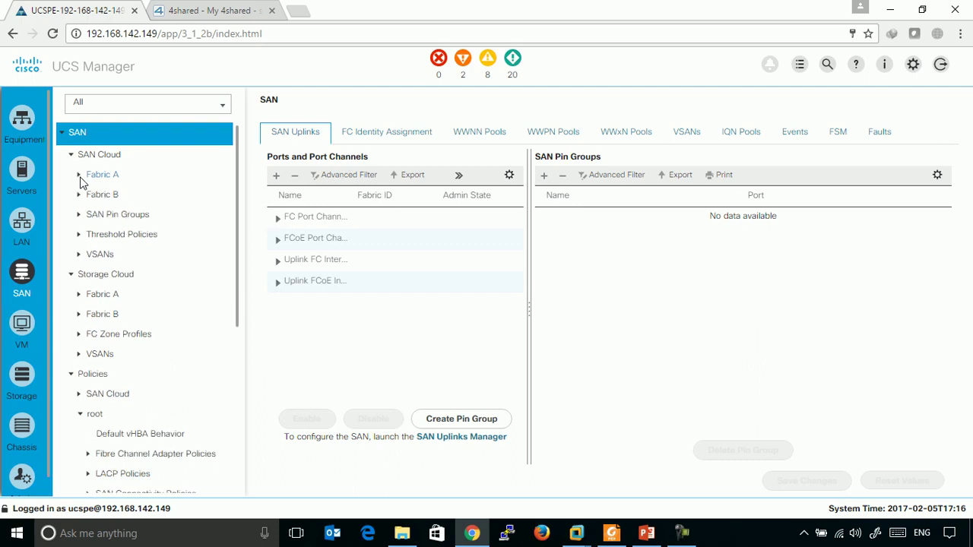
click(79, 195)
click(78, 193)
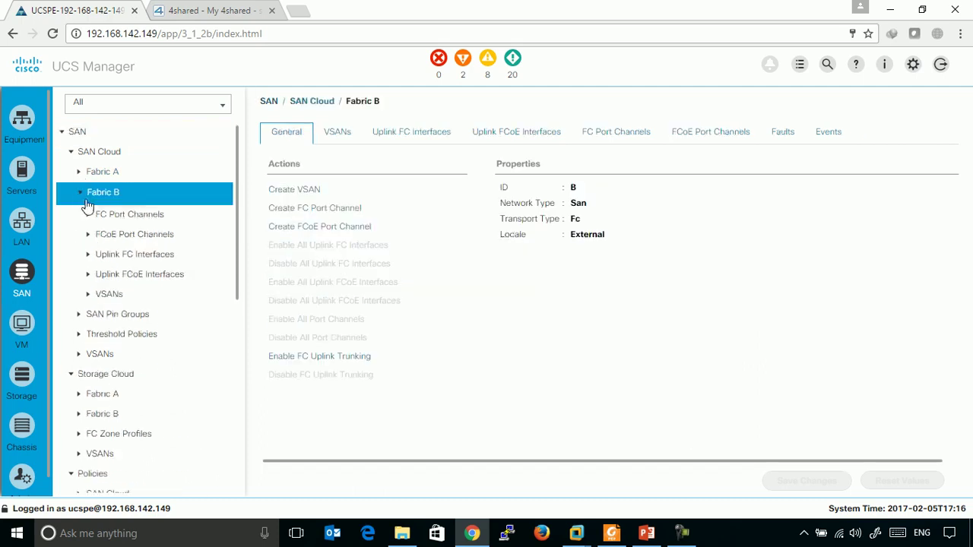
click(88, 295)
click(110, 296)
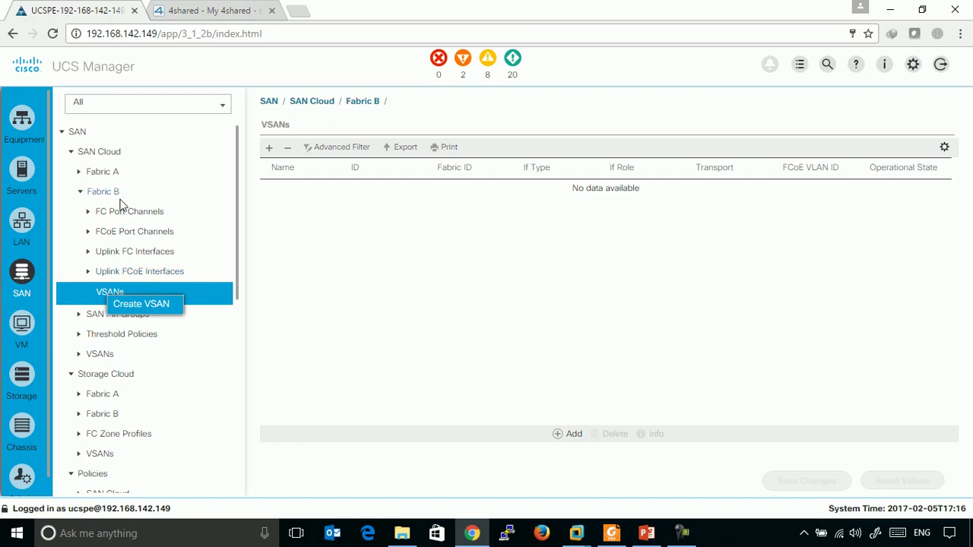
click(80, 194)
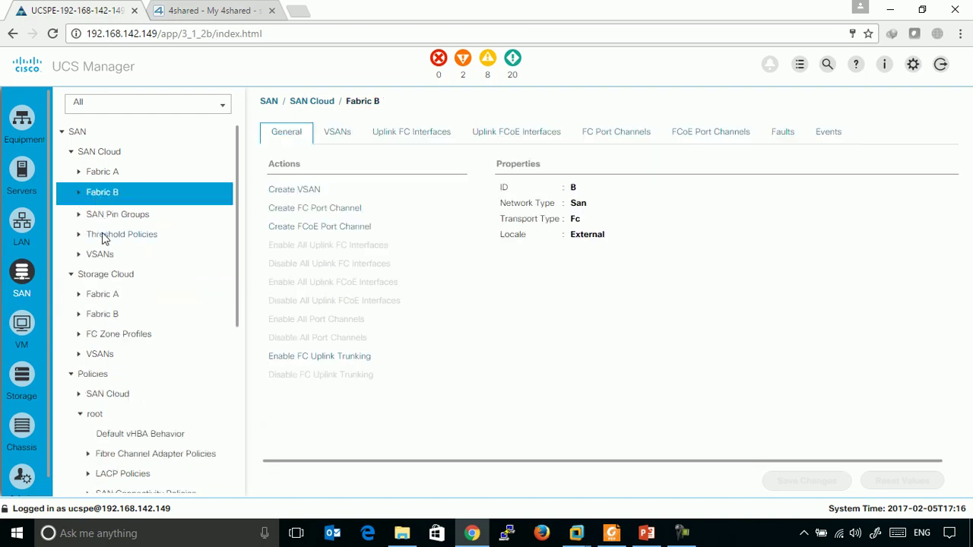
- Start a new VSAN from the SAN Cloud's shared VSANs node and name it DBSVRs
click(80, 256)
click(106, 256)
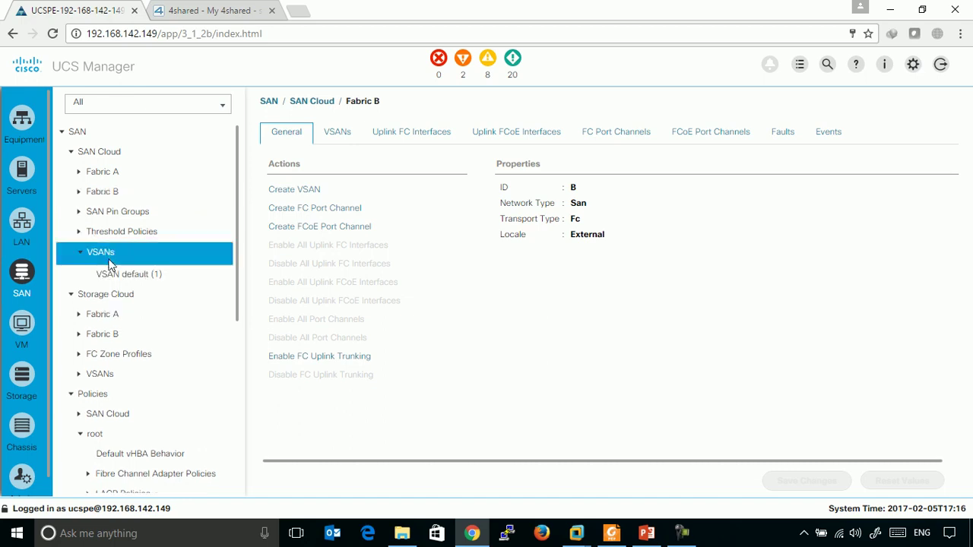
right_click(102, 255)
click(127, 260)
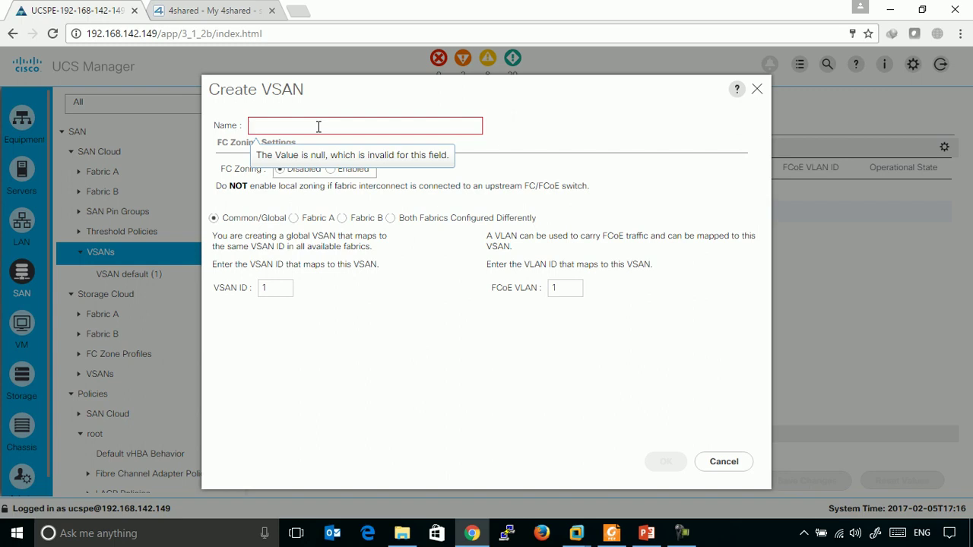
text(DBServwer)
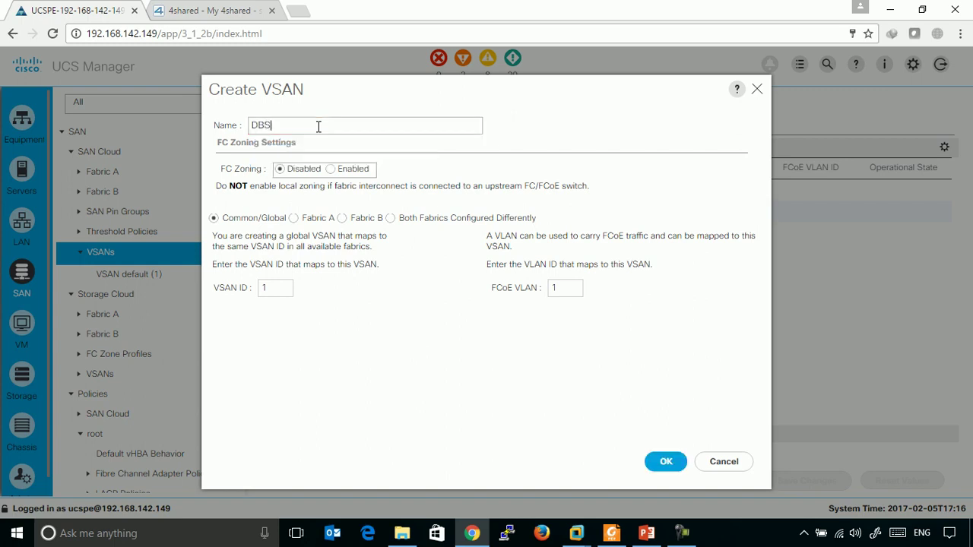
key(BackSpace)
key(BackSpace)
key(BackSpace)
- Preview the Fabric A, Fabric B and Both Fabrics Configured Differently options, returning the VSAN to Common/Global
click(295, 219)
click(341, 219)
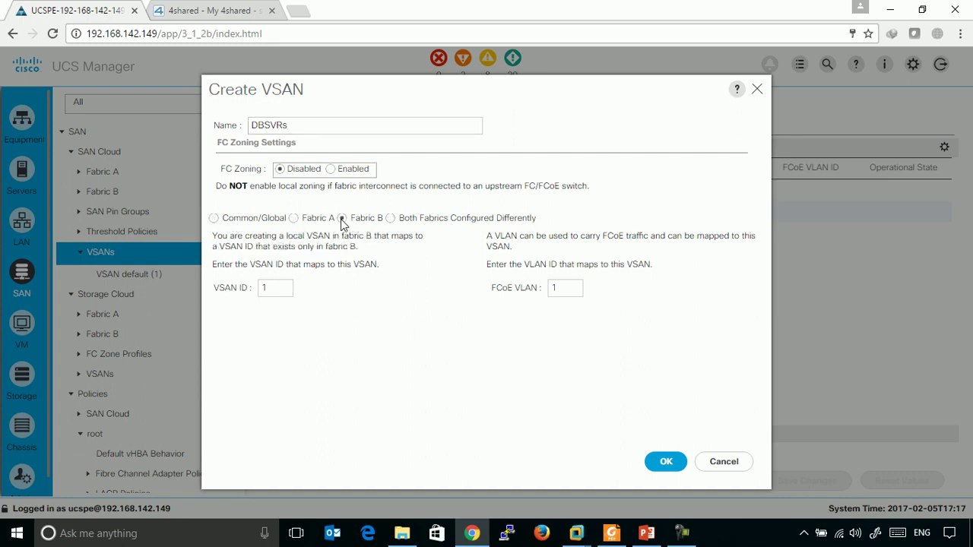
click(390, 219)
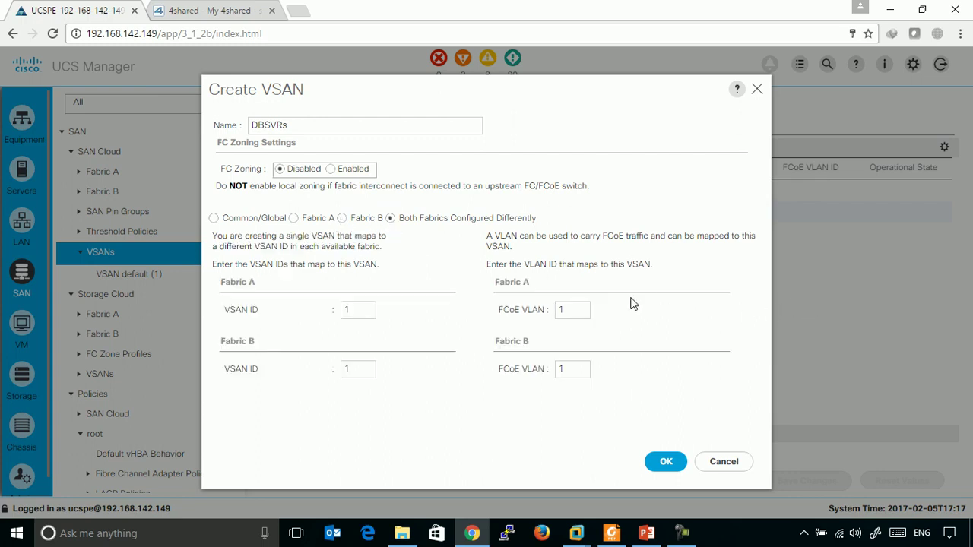
click(294, 219)
click(214, 218)
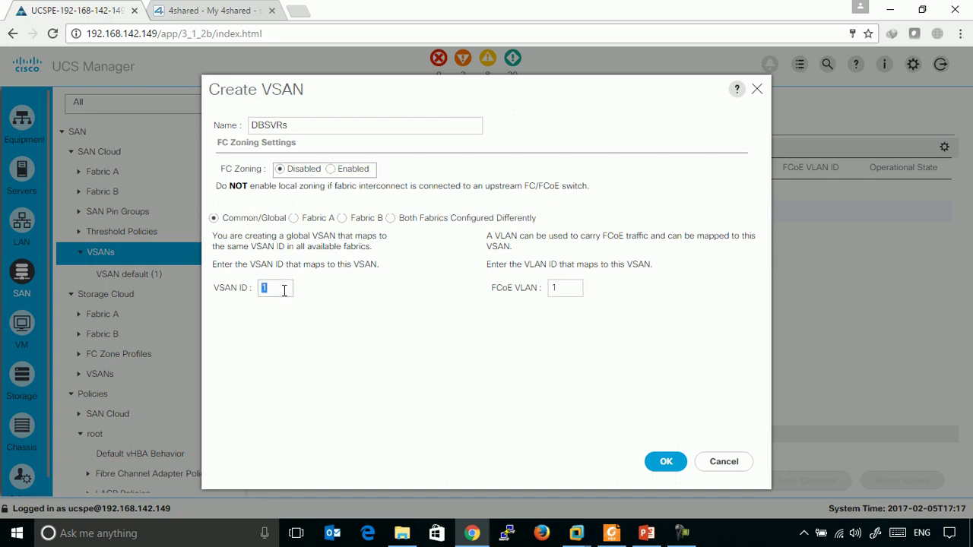
- Set the VSAN ID to 500 and the FCoE VLAN to 600, and create the VSAN
text(500)
drag(487, 264, 557, 263)
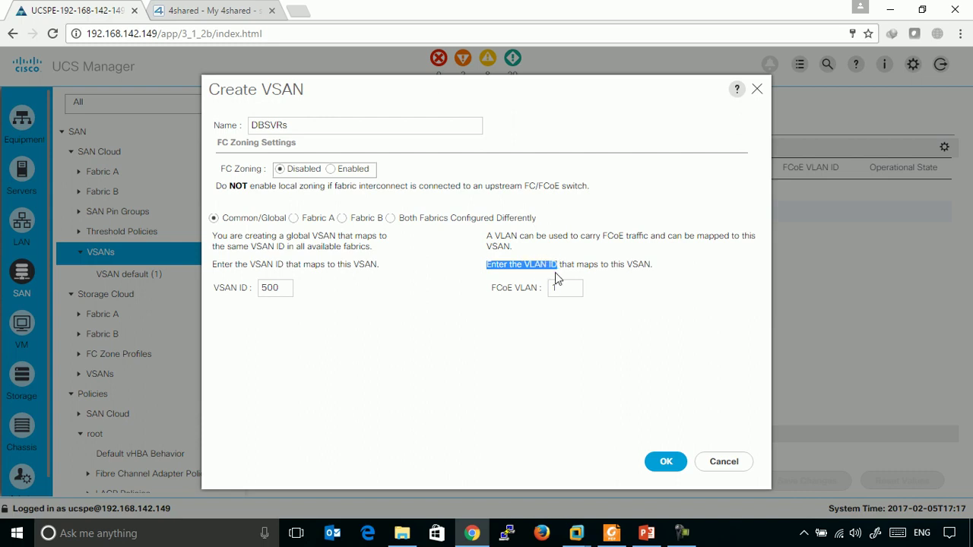
click(571, 287)
drag(572, 288, 549, 287)
click(550, 287)
click(566, 287)
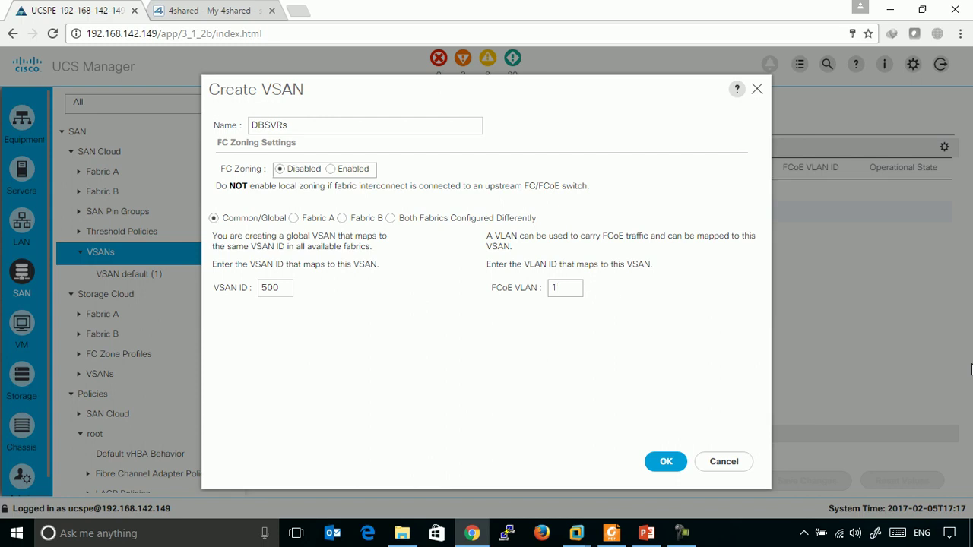
key(BackSpace)
text(600)
click(669, 462)
click(558, 313)
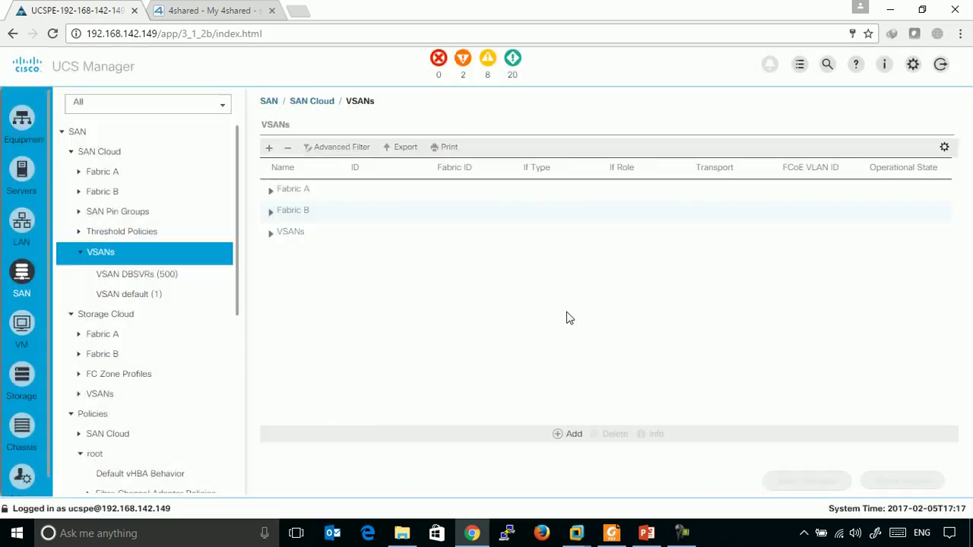
- Examine the properties of VSAN DBSVRs and check the VSAN lists under Fabric A and Fabric B
click(137, 278)
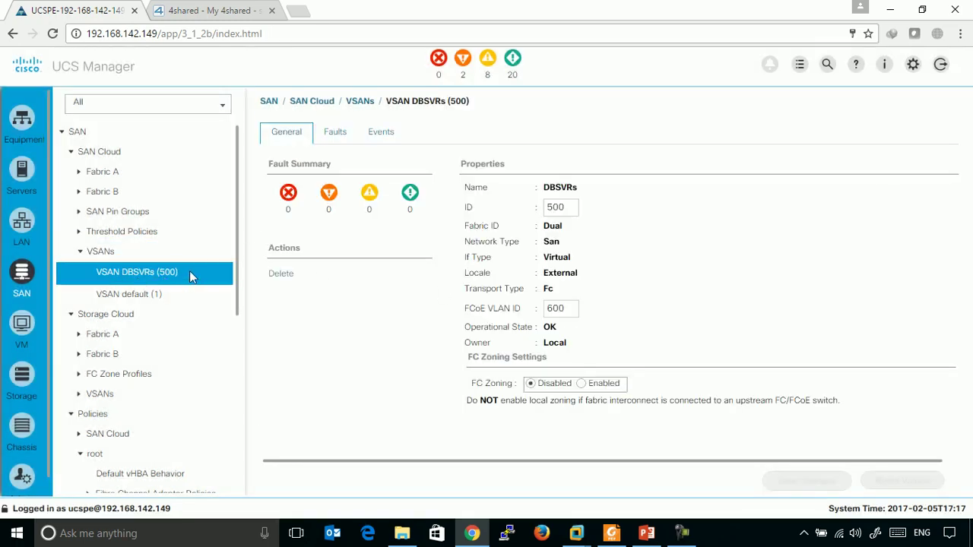
click(79, 172)
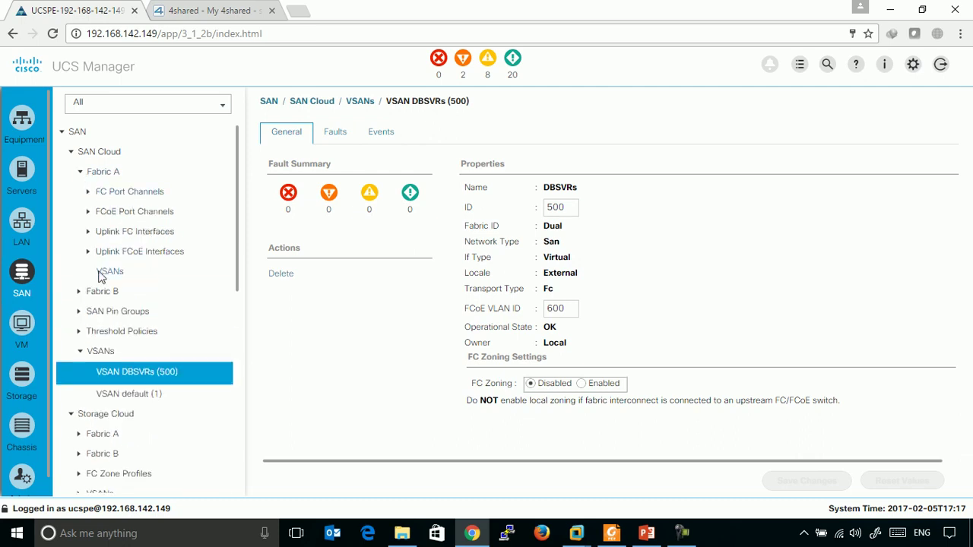
click(137, 271)
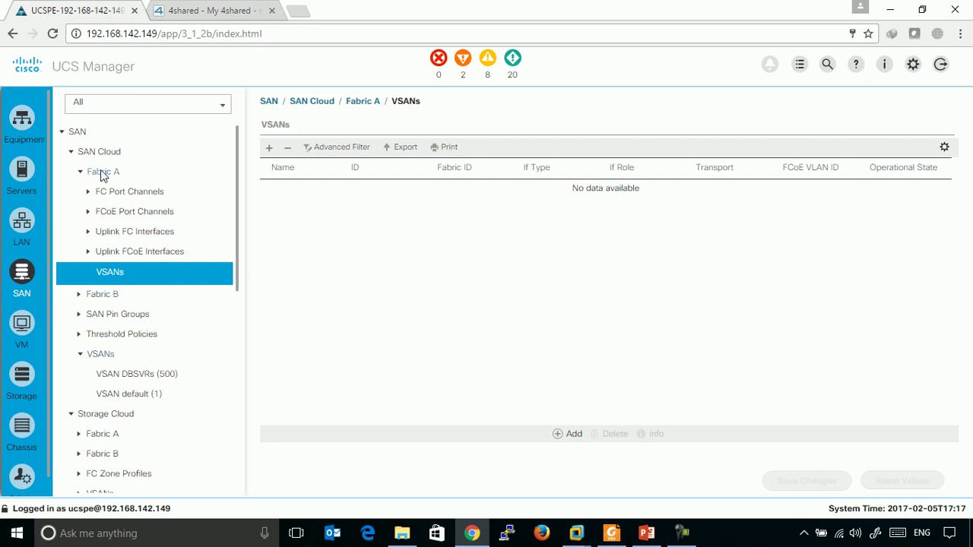
click(123, 380)
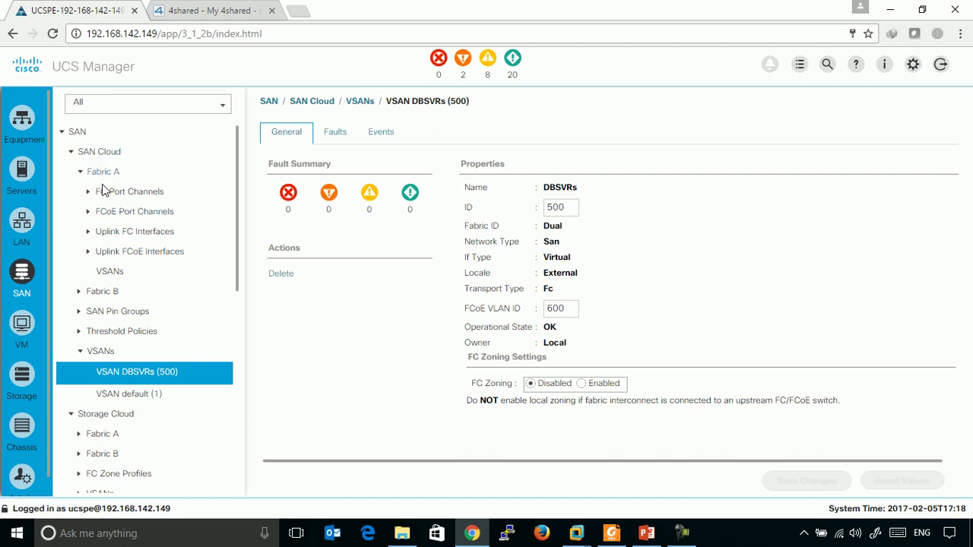
click(111, 271)
click(22, 176)
click(22, 274)
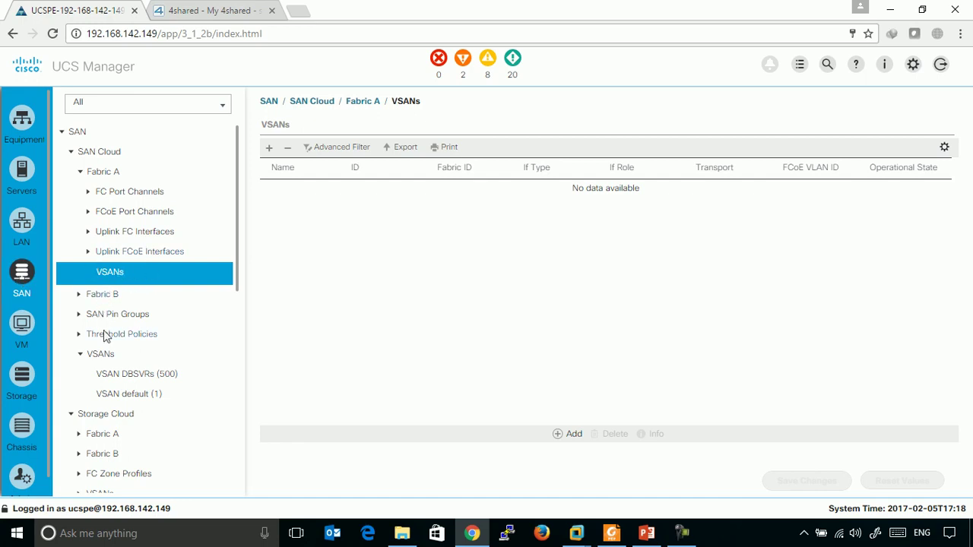
click(81, 296)
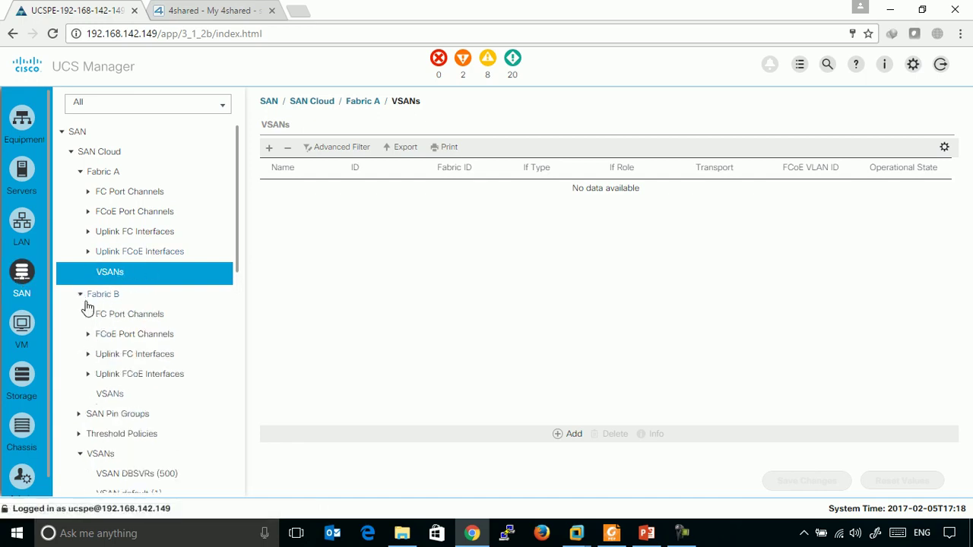
click(112, 392)
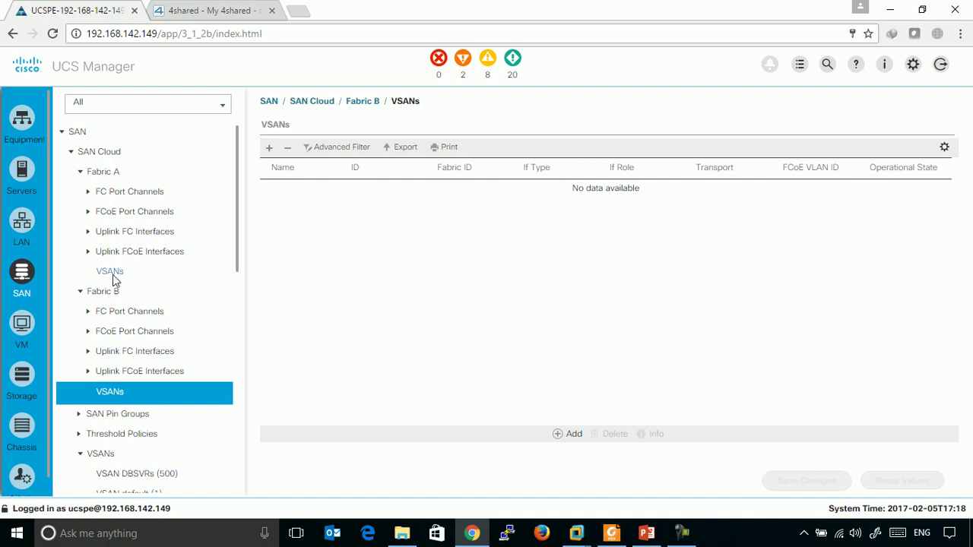
- Start a new VSAN from the SAN Cloud's Fabric A node and scope it to Fabric A
right_click(104, 175)
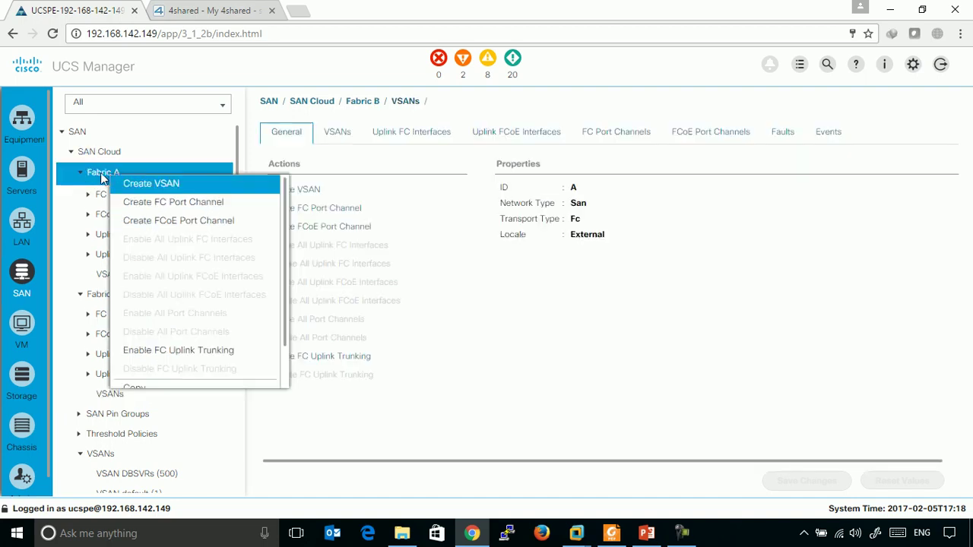
right_click(100, 172)
click(126, 185)
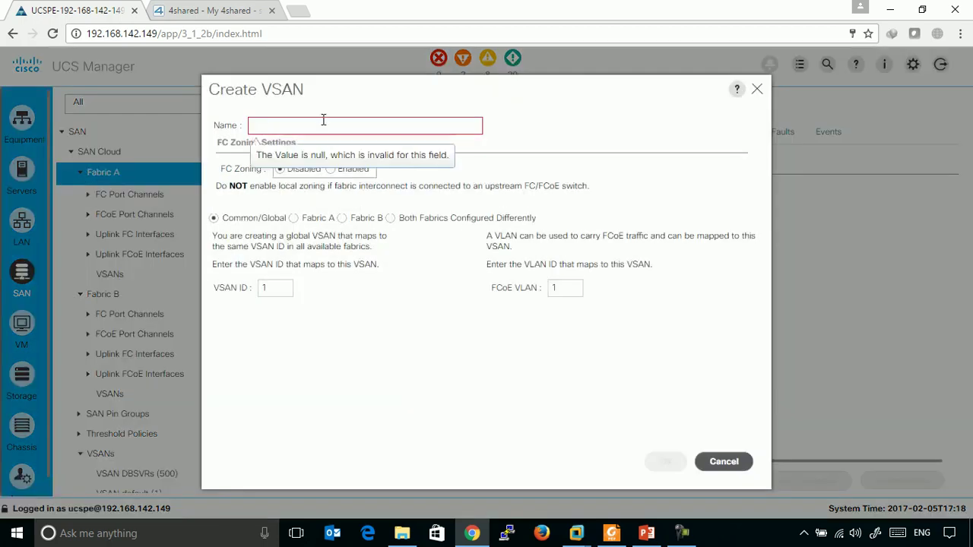
click(295, 219)
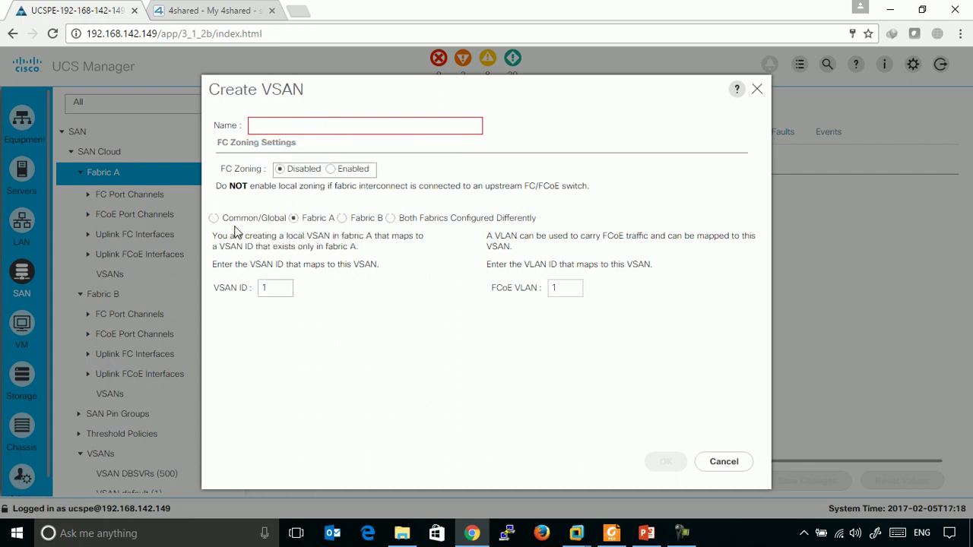
- Name the Fabric A VSAN SVR_A, set its VSAN ID and FCoE VLAN to 800, and create it
click(266, 288)
click(299, 125)
text(SVR)
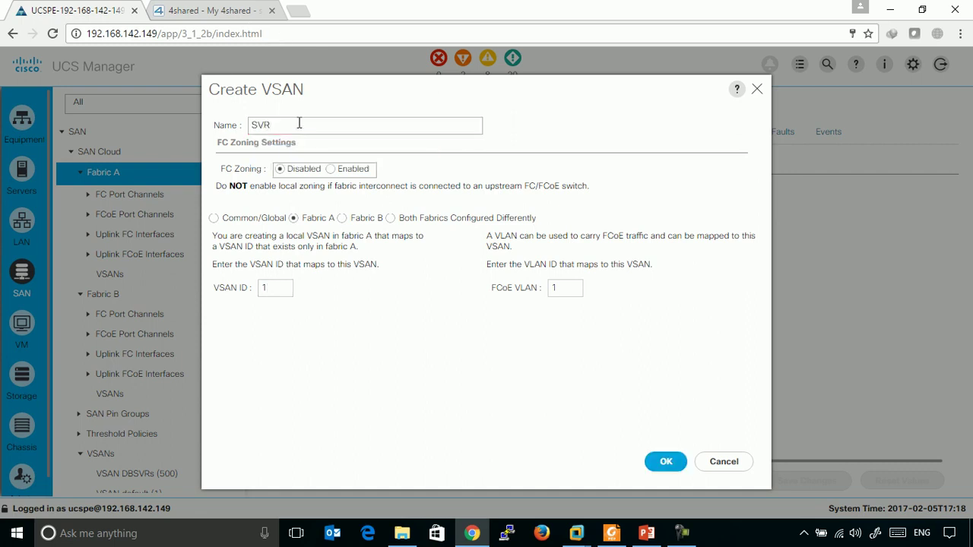
text(_A800)
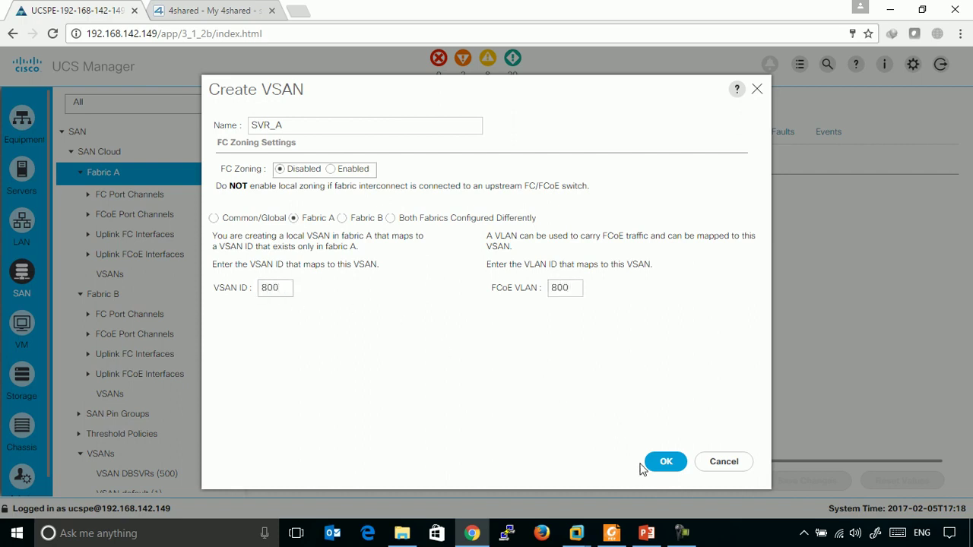
click(646, 462)
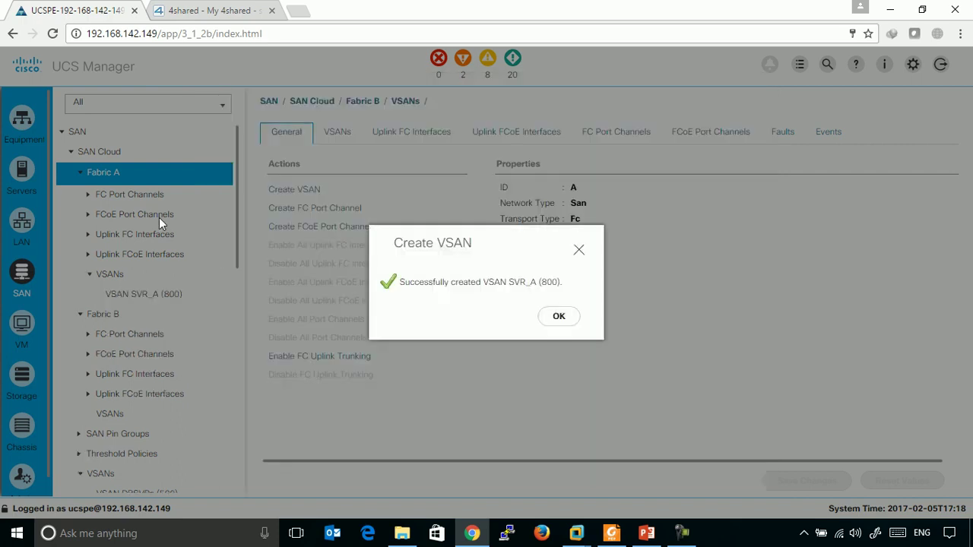
click(560, 316)
- Examine the properties of VSAN SVR_A and check the VSAN list under Fabric B
click(148, 294)
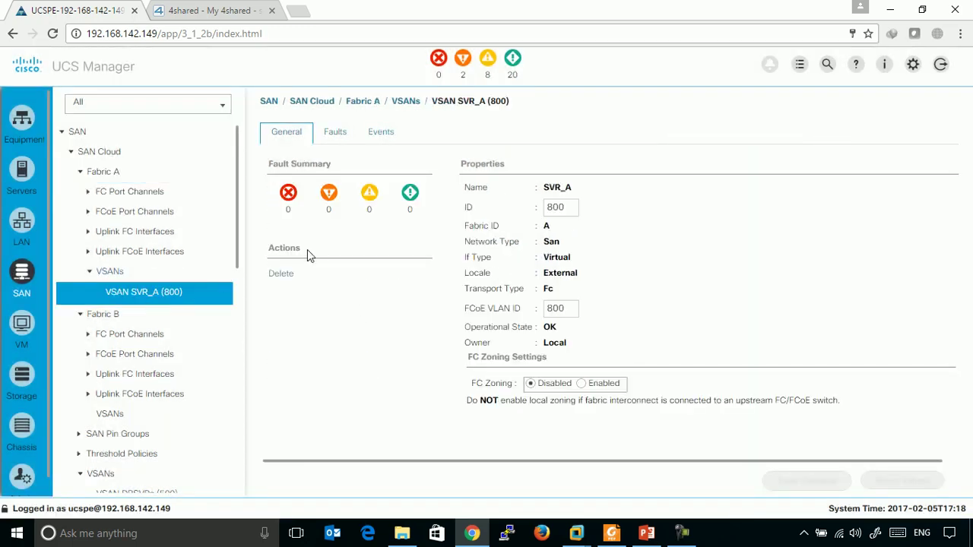
click(114, 414)
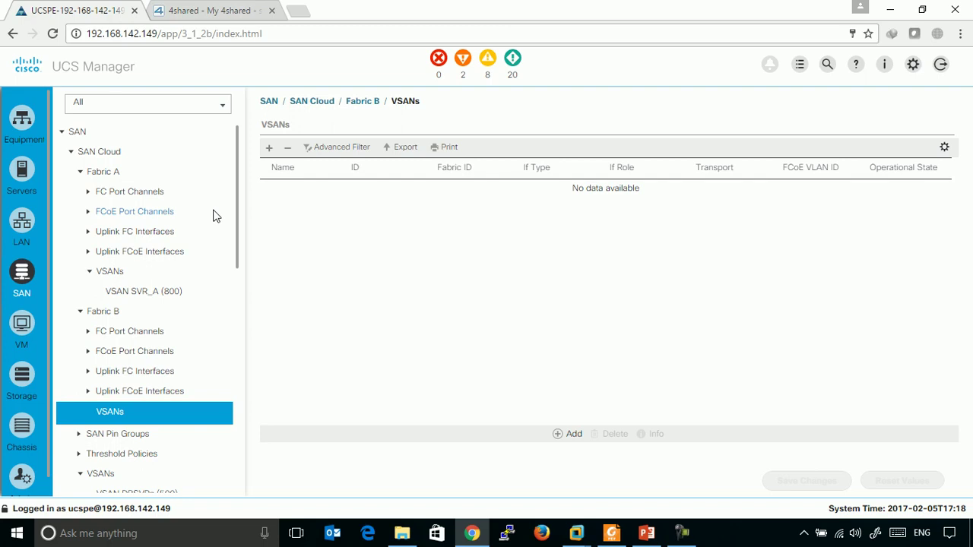
key(super+r)
text(cm)
key(BackSpace)
key(BackSpace)
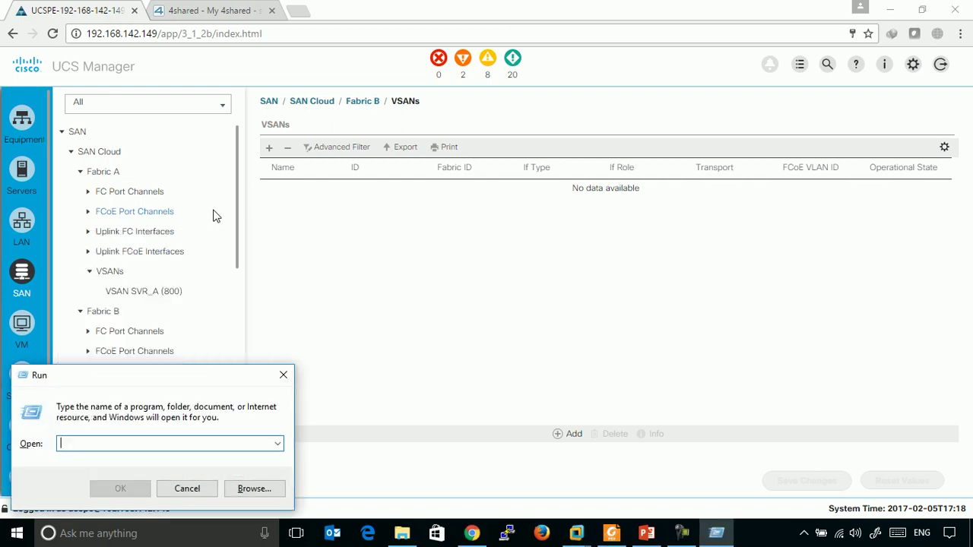
key(Escape)
- Open Paint and choose the Pencil tool with a different line size for sketching
key(super)
text(paint)
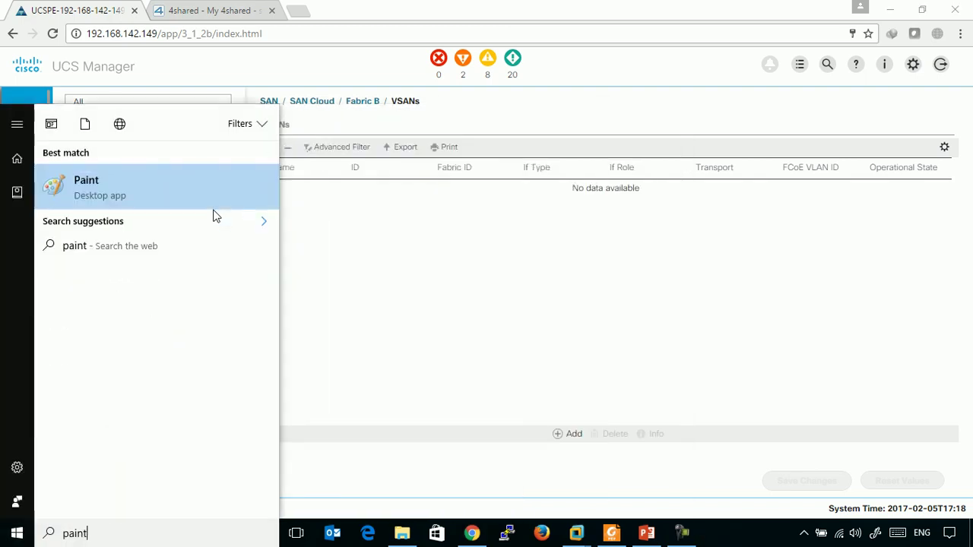
key(Return)
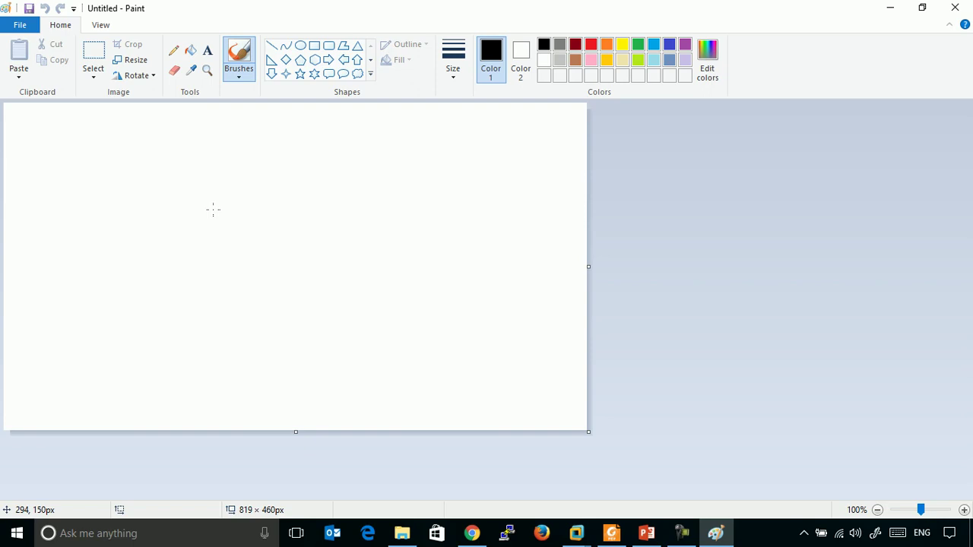
click(174, 50)
click(453, 60)
click(475, 113)
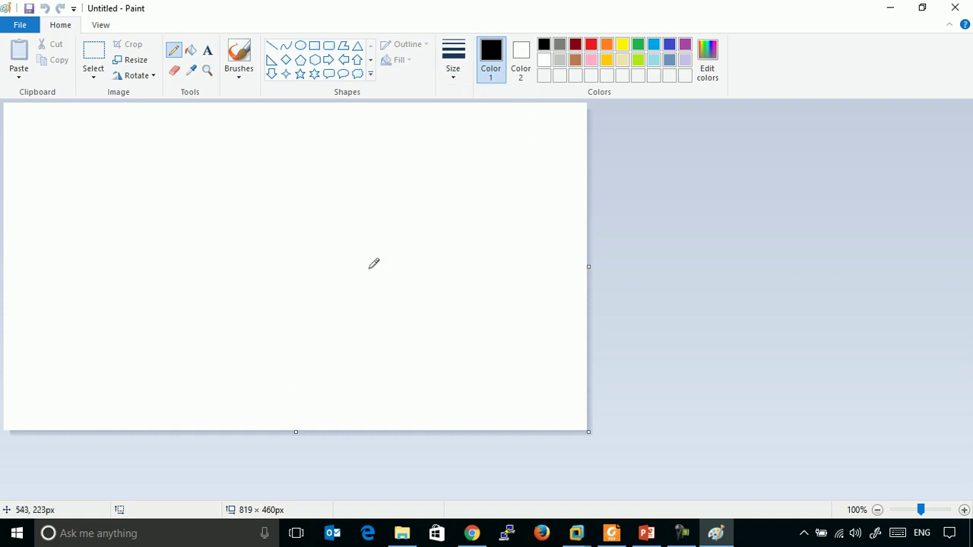
- Sketch an unlabelled server box near the canvas's lower middle and two smaller boxes labelled A and B above it
mouse_move(343, 331)
mouse_down()
mouse_move(279, 382)
mouse_move(277, 371)
mouse_up()
mouse_move(247, 279)
mouse_down()
mouse_move(195, 314)
mouse_move(213, 310)
mouse_up()
drag(223, 282, 231, 305)
mouse_move(385, 268)
mouse_down()
mouse_move(315, 301)
mouse_move(325, 300)
mouse_up()
mouse_move(346, 289)
mouse_down()
mouse_move(347, 280)
mouse_move(351, 295)
mouse_up()
- Sketch two boxes labelled SKA and SKB above the A and B boxes
mouse_move(227, 205)
mouse_down()
mouse_move(166, 244)
mouse_move(203, 235)
mouse_move(203, 224)
mouse_up()
drag(204, 224, 211, 230)
mouse_move(221, 205)
mouse_down()
mouse_move(213, 228)
mouse_move(228, 225)
mouse_up()
drag(215, 221, 227, 219)
mouse_move(377, 185)
mouse_down()
mouse_move(329, 218)
mouse_move(347, 216)
mouse_up()
drag(365, 193, 369, 214)
mouse_move(377, 187)
mouse_down()
mouse_move(385, 213)
mouse_move(377, 216)
mouse_up()
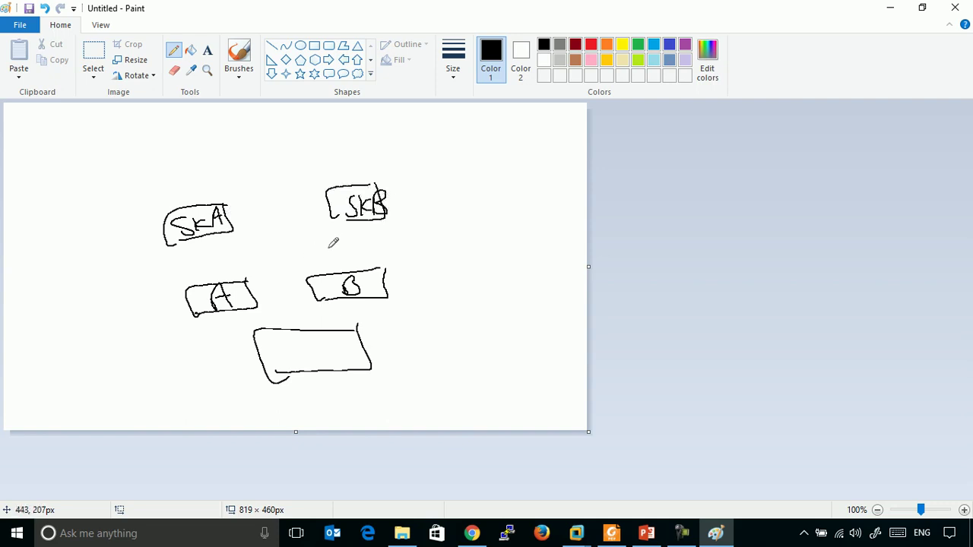
- Link A to SKA and B to SKB, and sketch a box labelled ST on top with lines to both
drag(359, 270, 368, 218)
drag(218, 281, 209, 230)
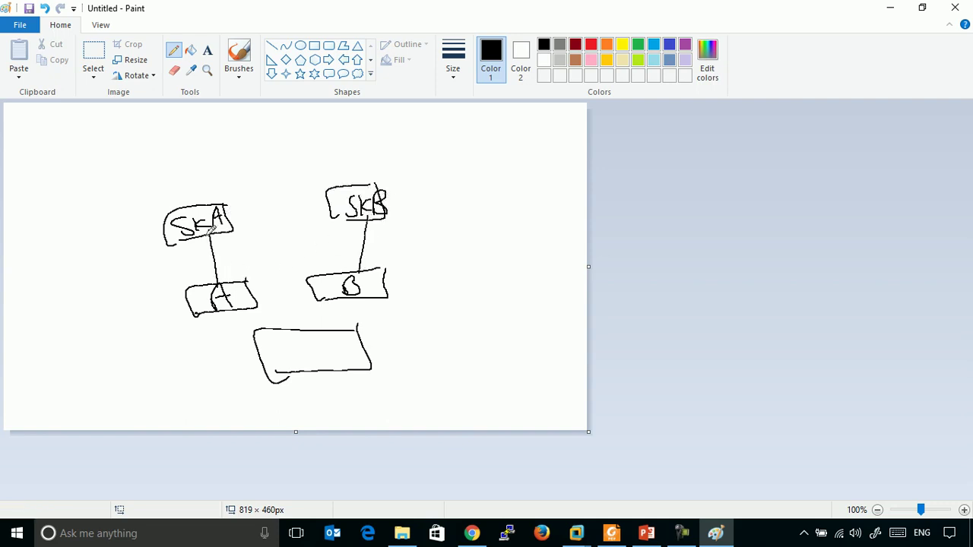
mouse_move(309, 126)
mouse_down()
mouse_move(237, 161)
mouse_move(271, 159)
mouse_up()
mouse_move(264, 147)
mouse_down()
mouse_move(283, 145)
mouse_move(230, 211)
mouse_up()
drag(291, 159, 333, 190)
- Connect the A and B boxes to the lowest box and draw two ovals at its upper edge for the connections
drag(255, 308, 281, 331)
mouse_move(334, 299)
mouse_down()
mouse_move(316, 327)
mouse_move(273, 346)
mouse_up()
drag(333, 319, 328, 331)
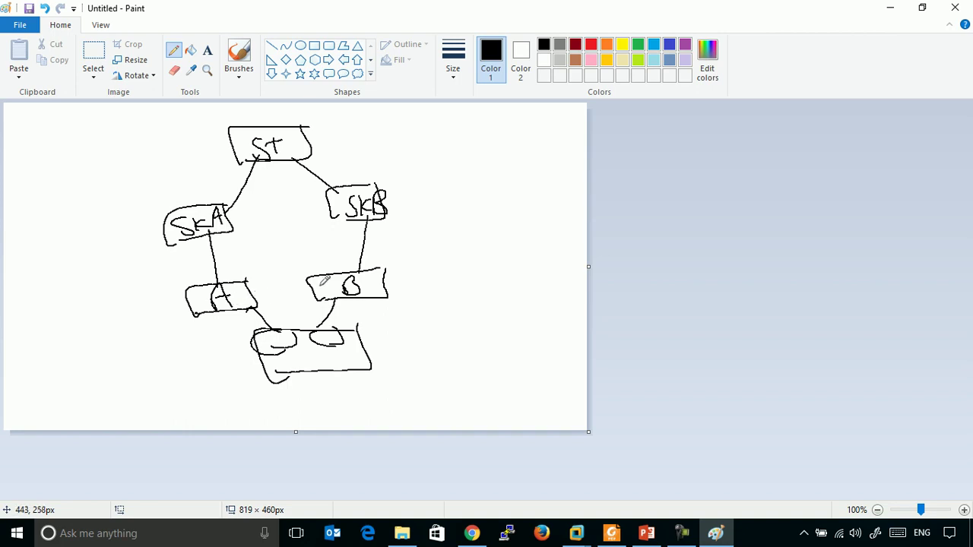
- Draw dashed cross links from B to SKA and from A to SKB, marking the crossing with an X
drag(343, 269, 222, 222)
mouse_move(269, 242)
mouse_down()
mouse_move(262, 256)
mouse_move(277, 256)
mouse_up()
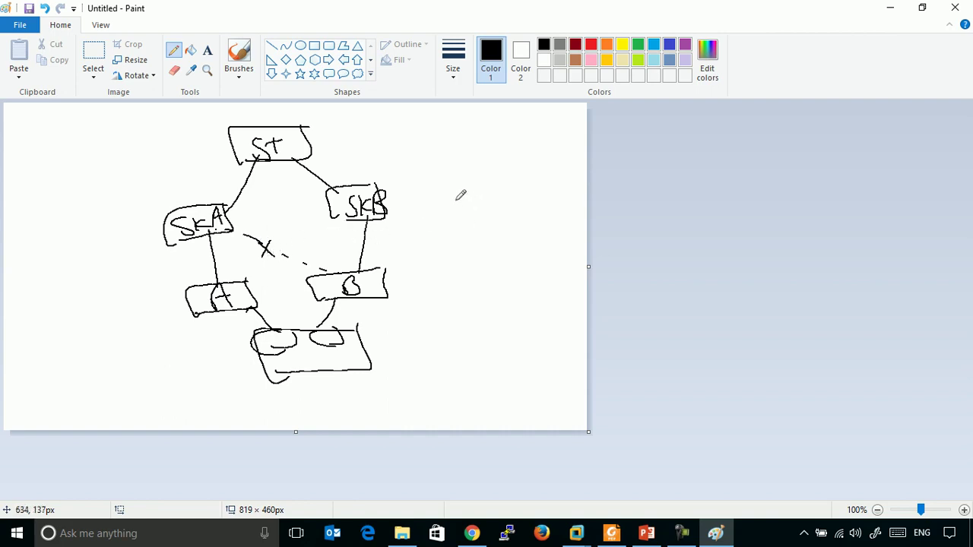
drag(263, 270, 318, 223)
- Write an underlined VSAN label beside both the A-to-SKA link and the B-to-SKB link
drag(161, 276, 215, 258)
mouse_move(374, 231)
mouse_down()
mouse_move(413, 235)
mouse_move(433, 211)
mouse_move(443, 240)
mouse_move(358, 263)
mouse_up()
drag(215, 270, 153, 296)
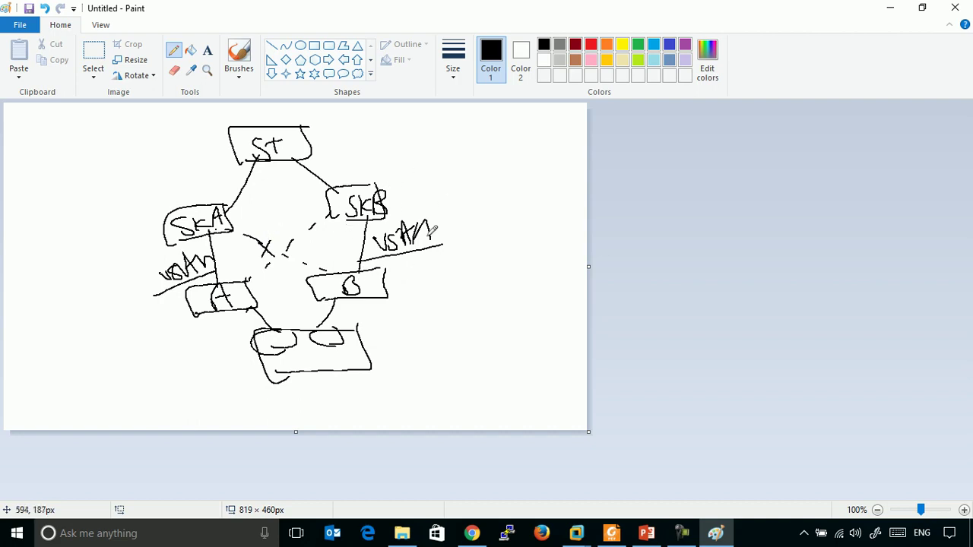
- Add a handwritten note above the ST box and short pencil strokes below and beside the lowest box
mouse_move(233, 112)
mouse_down()
mouse_move(281, 118)
mouse_move(258, 130)
mouse_move(293, 118)
mouse_move(270, 136)
mouse_up()
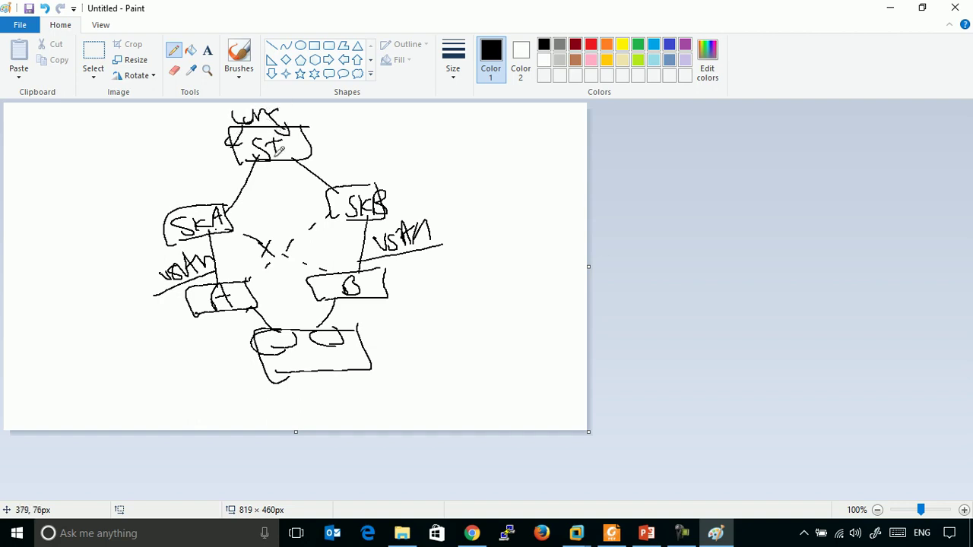
drag(299, 373, 271, 389)
drag(187, 342, 209, 365)
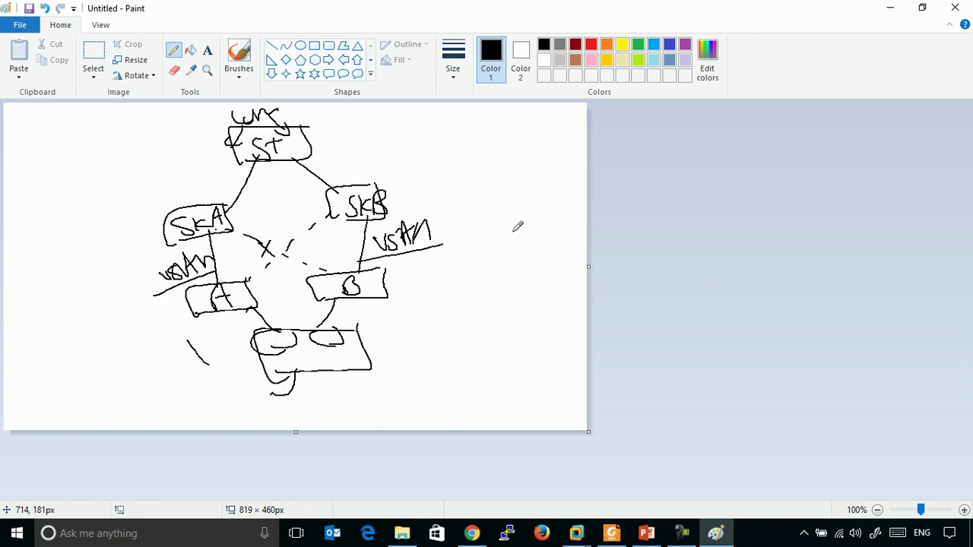
- Draw a link between the SKA and SKB boxes, cross it out and circle the crossing
drag(332, 190, 224, 220)
drag(283, 199, 278, 217)
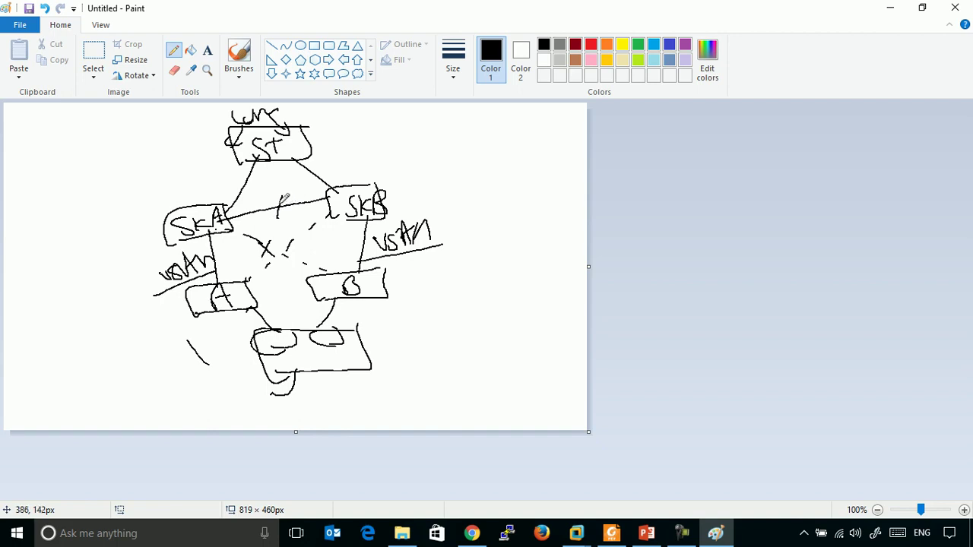
mouse_move(272, 195)
mouse_down()
mouse_move(291, 212)
mouse_move(269, 182)
mouse_move(302, 198)
mouse_move(272, 178)
mouse_move(292, 190)
mouse_up()
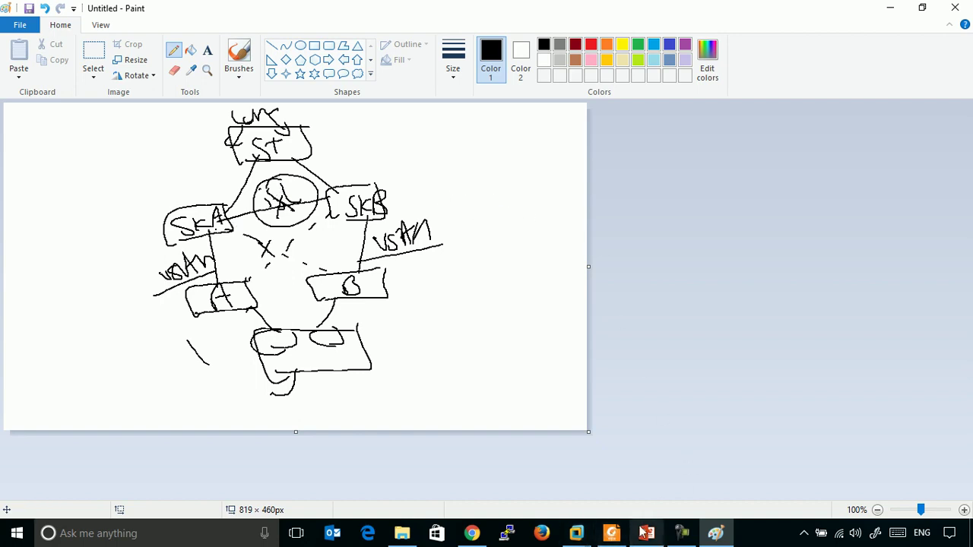
- Switch to DCUCI50_SG_Vol2.pdf in Foxit Reader and review starting the VSAN wizard, provisioning a single VSAN and verifying single VSANs
click(612, 533)
scroll(512, 319, down, 1)
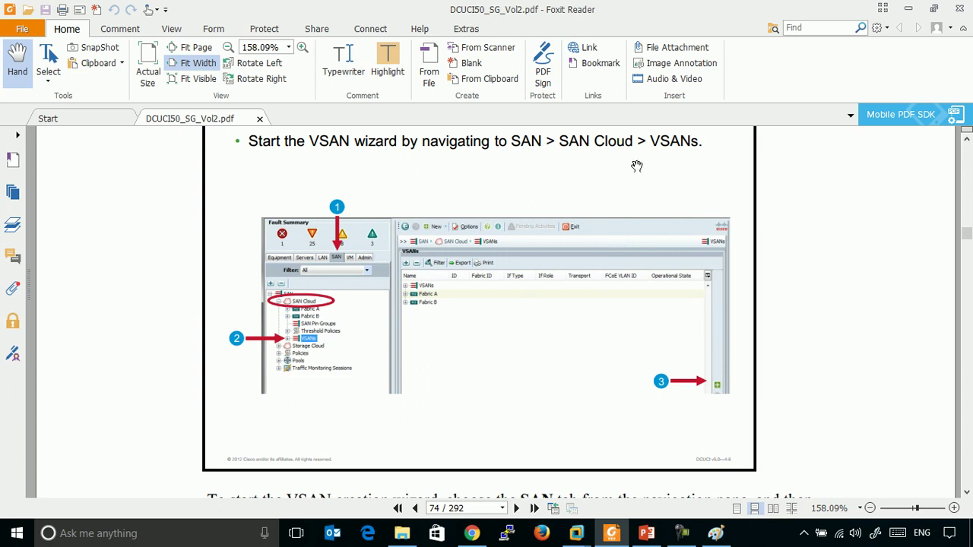
scroll(481, 297, down, 1)
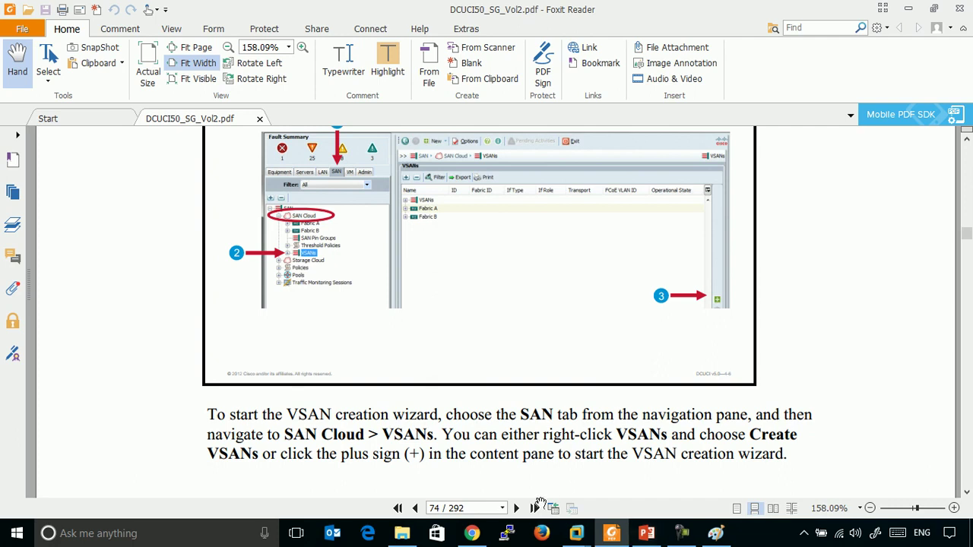
click(472, 533)
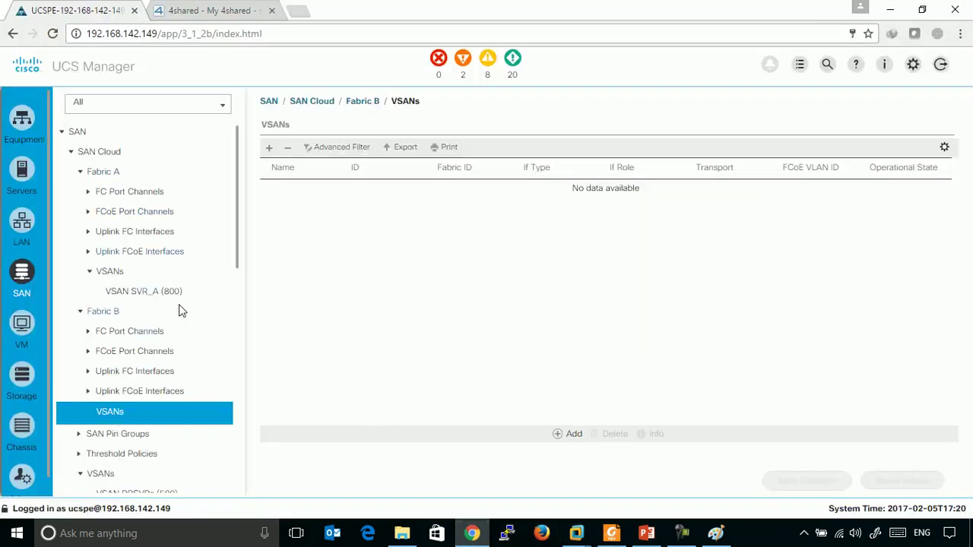
key(alt+Tab)
scroll(639, 357, down, 10)
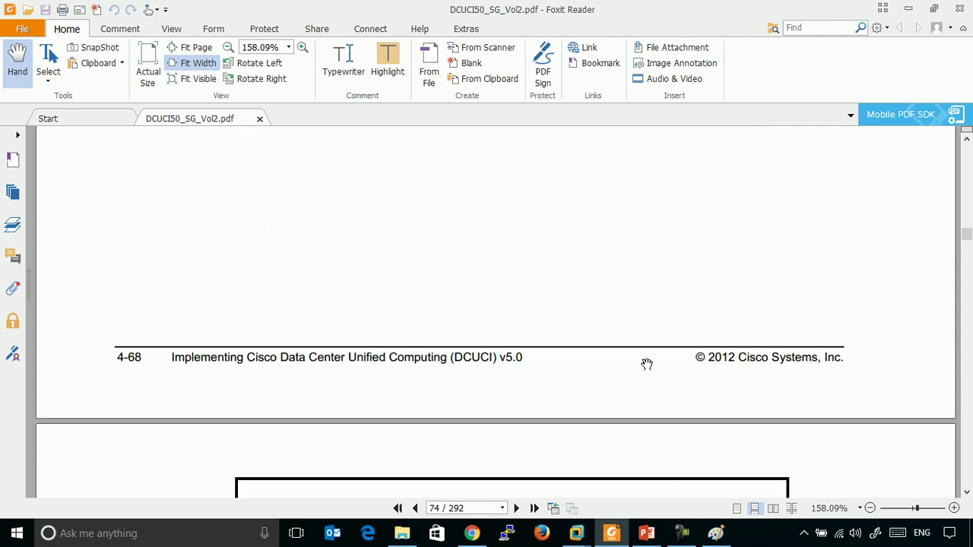
scroll(646, 264, down, 5)
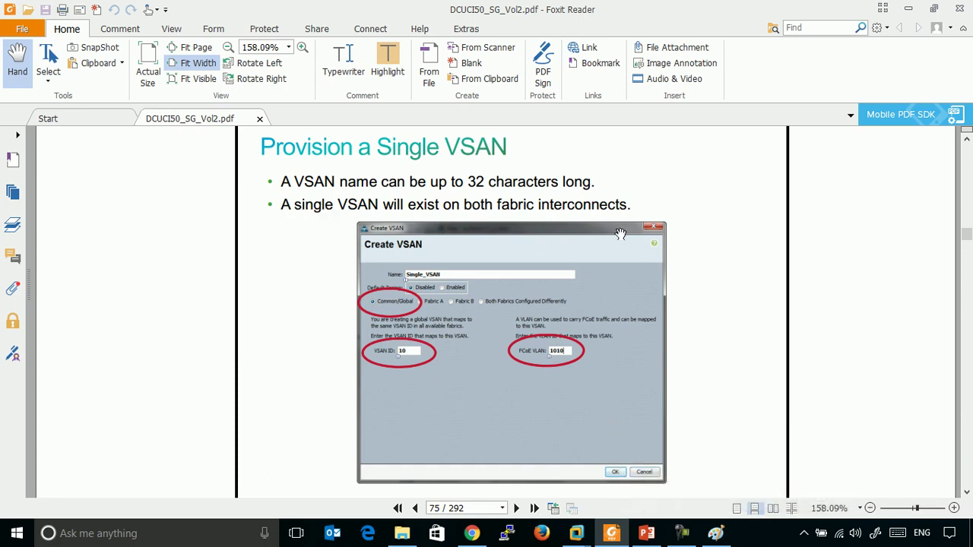
scroll(435, 312, down, 7)
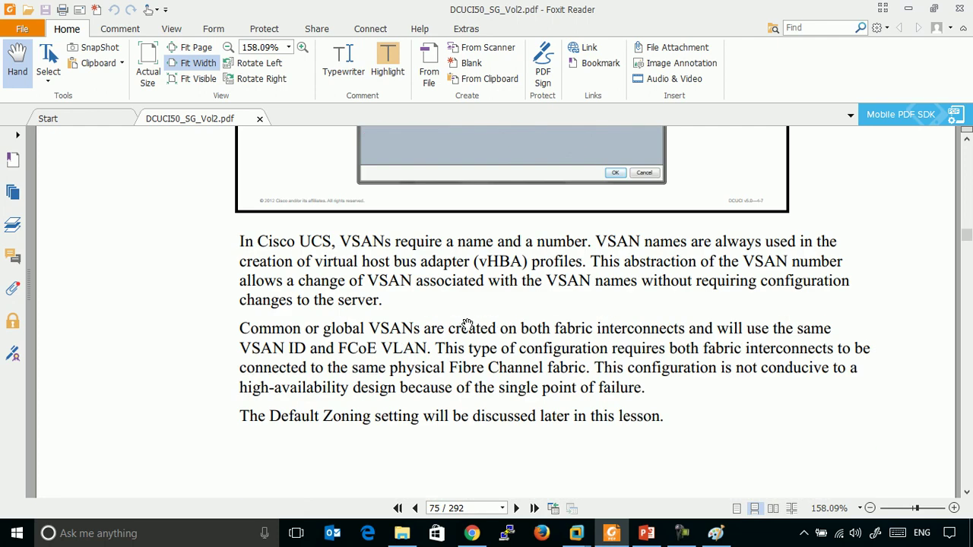
scroll(469, 318, down, 10)
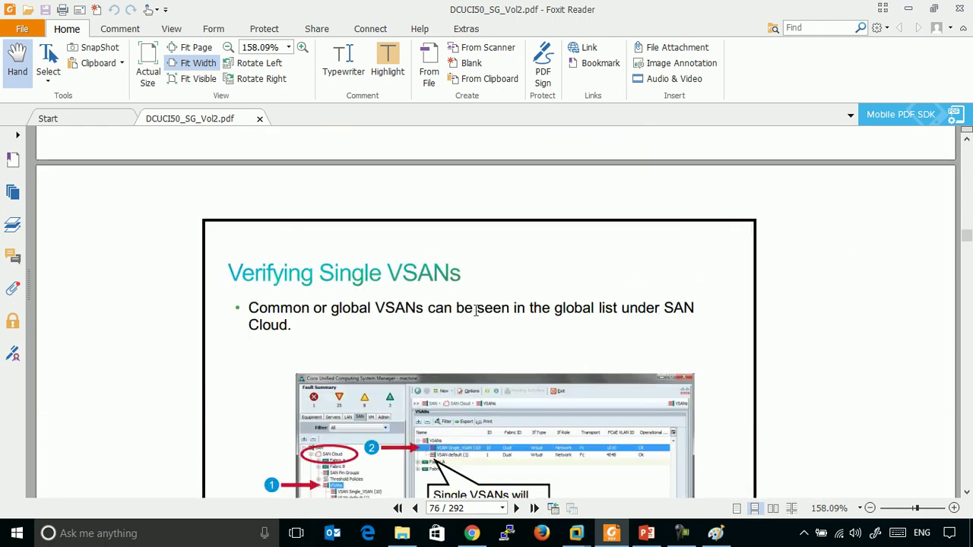
scroll(475, 311, down, 3)
scroll(486, 327, down, 10)
- Review the slides on provisioning and verifying fabric-only VSANs and on provisioning fabric-specific VSANs
scroll(505, 341, down, 13)
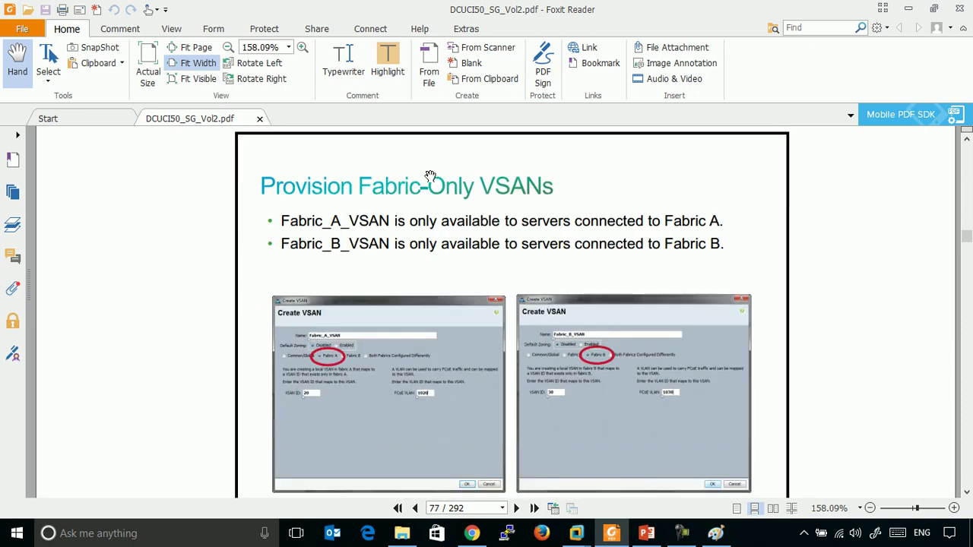
scroll(486, 228, down, 10)
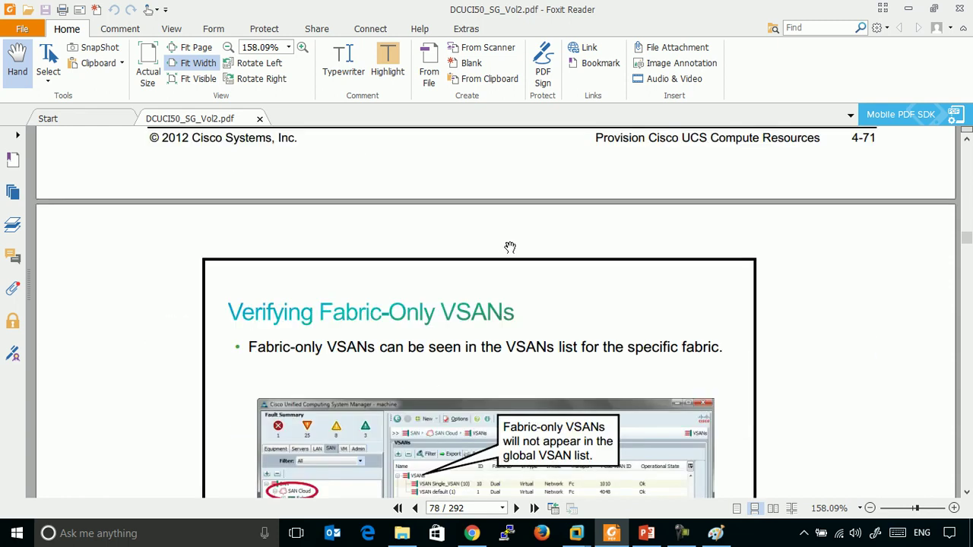
scroll(515, 258, down, 10)
scroll(521, 270, down, 6)
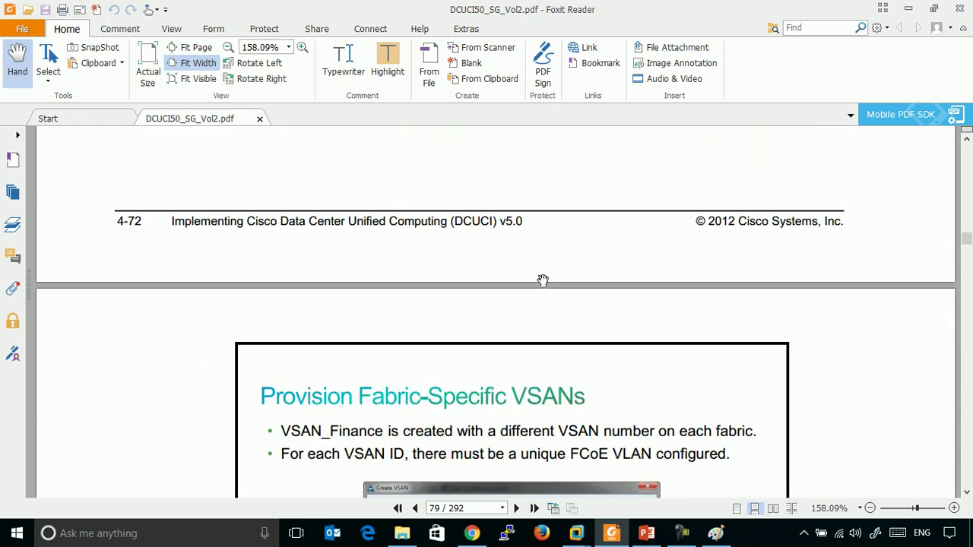
scroll(526, 276, down, 3)
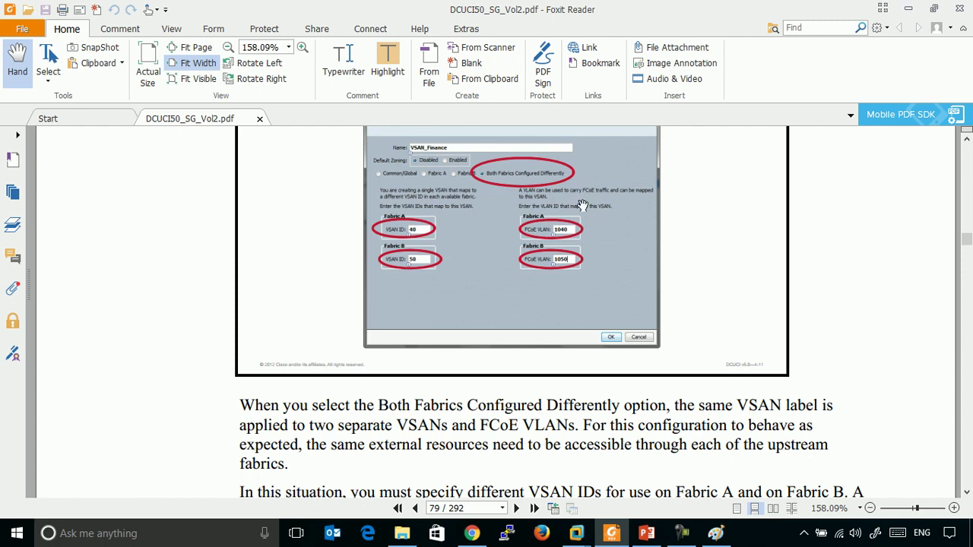
scroll(582, 206, down, 1)
scroll(570, 237, down, 7)
scroll(570, 240, down, 5)
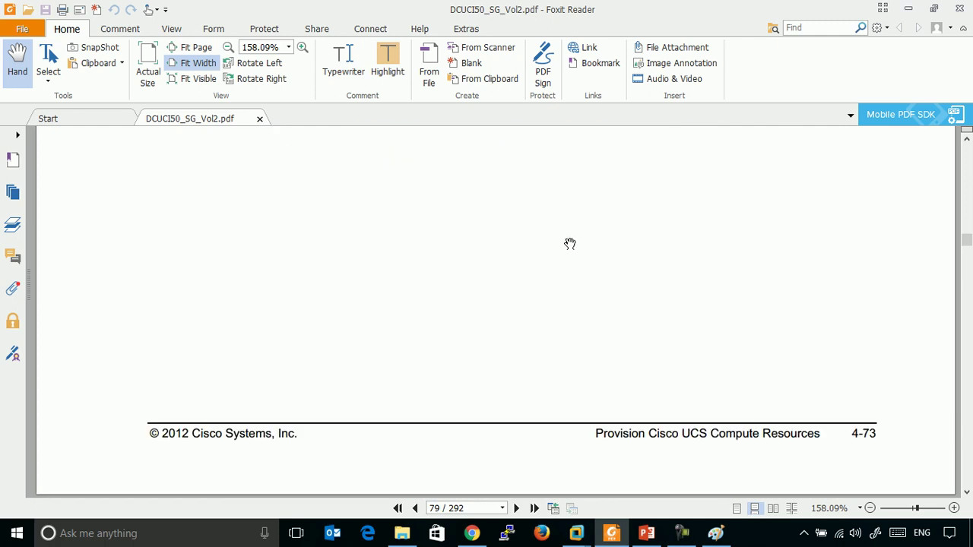
- Examine the Fibre Channel Uplink Ports slide in the topic on Fibre Channel uplinks and VSAN trunking
scroll(486, 270, down, 1)
scroll(449, 281, down, 15)
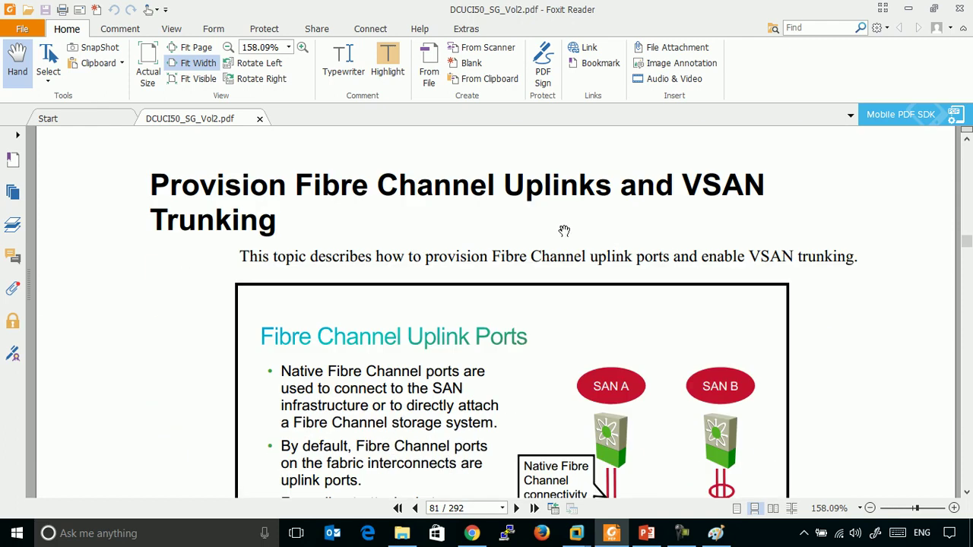
scroll(462, 215, down, 5)
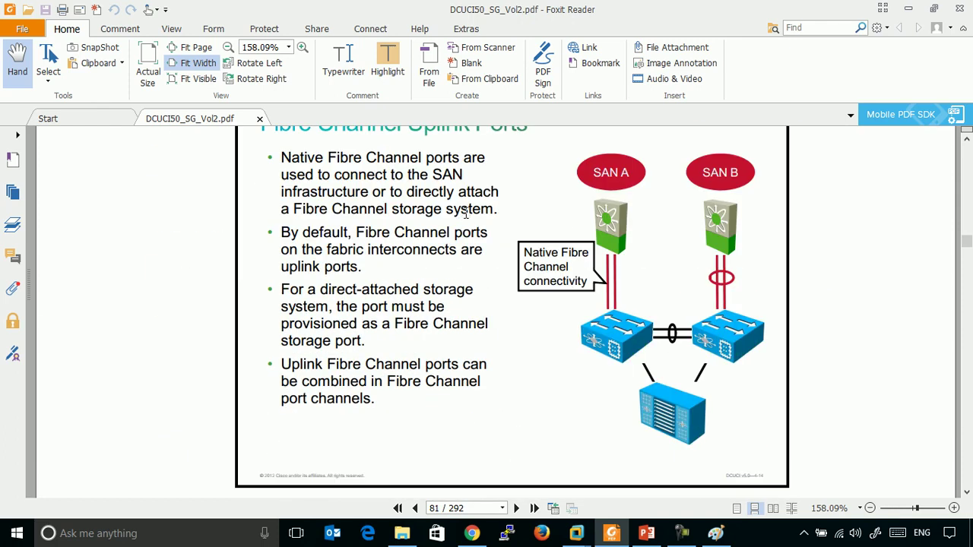
- Switch to the Paint sketch, mark both VSAN links, and draw a looping path beside SKB and B and a line from B to ST
scroll(483, 216, up, 1)
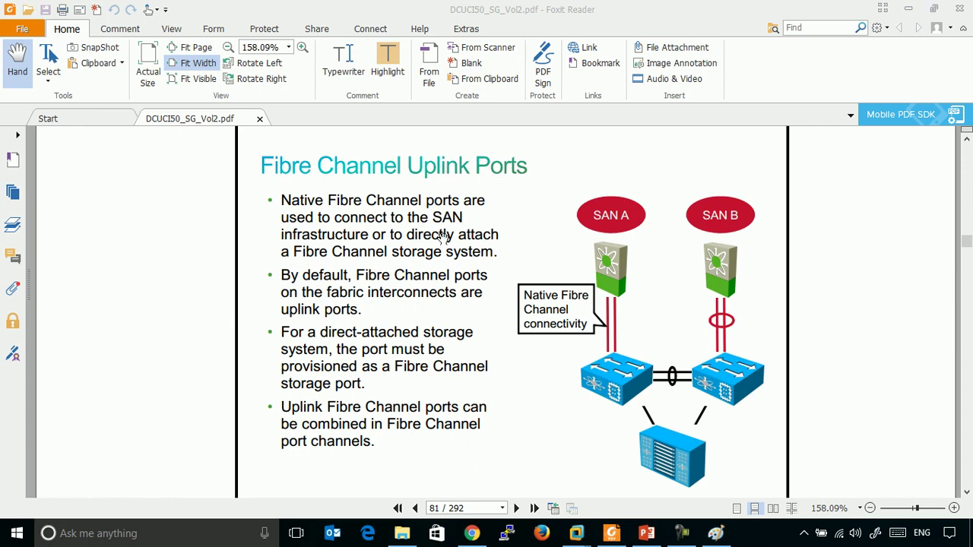
click(722, 536)
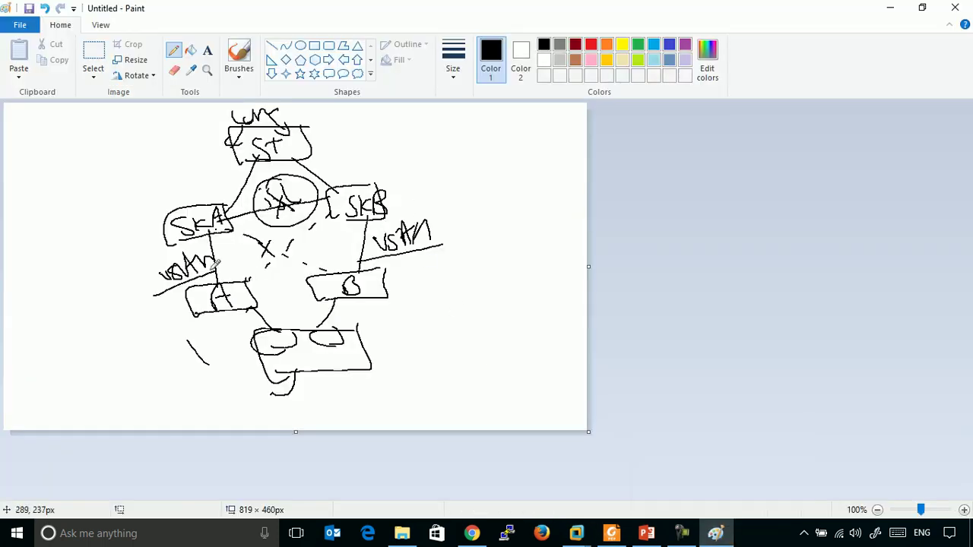
mouse_move(215, 245)
mouse_down()
mouse_move(208, 249)
mouse_move(221, 239)
mouse_up()
drag(368, 238, 369, 243)
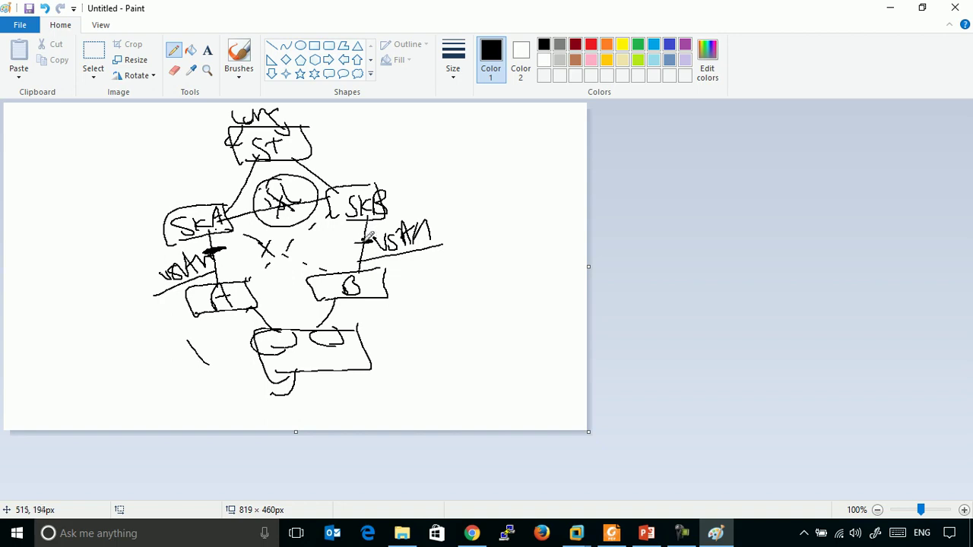
mouse_move(369, 194)
mouse_down()
mouse_move(382, 169)
mouse_move(380, 183)
mouse_move(453, 254)
mouse_move(406, 327)
mouse_move(386, 303)
mouse_move(406, 292)
mouse_up()
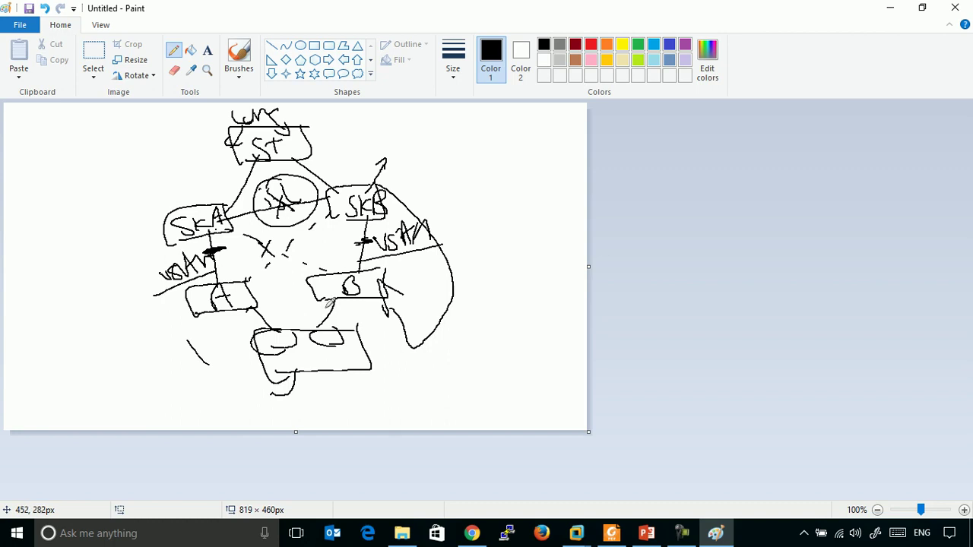
mouse_move(339, 270)
mouse_down()
mouse_move(312, 151)
mouse_move(320, 172)
mouse_up()
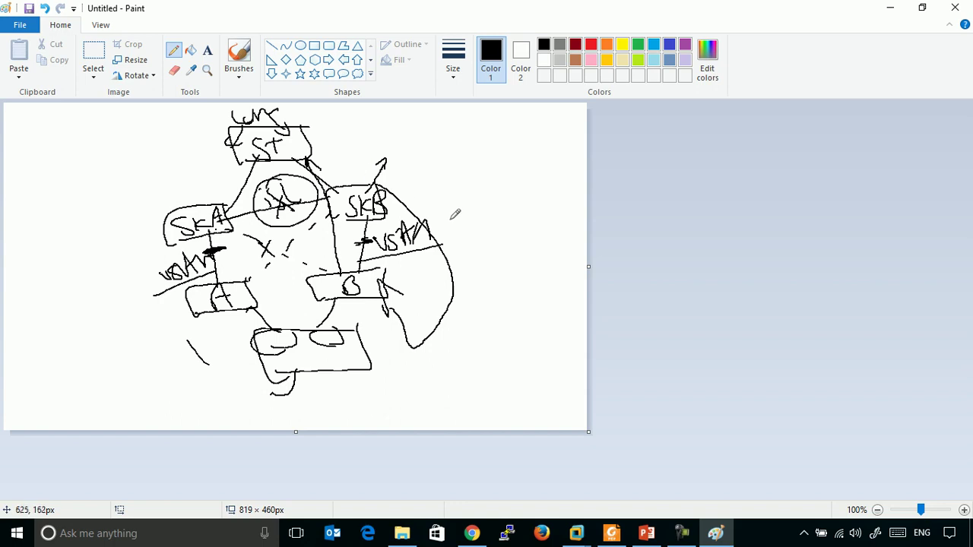
- Return to the course guide PDF and review the Fibre Channel uplink port notes and the Administer Fibre Channel Uplink Ports slide
key(alt+Tab)
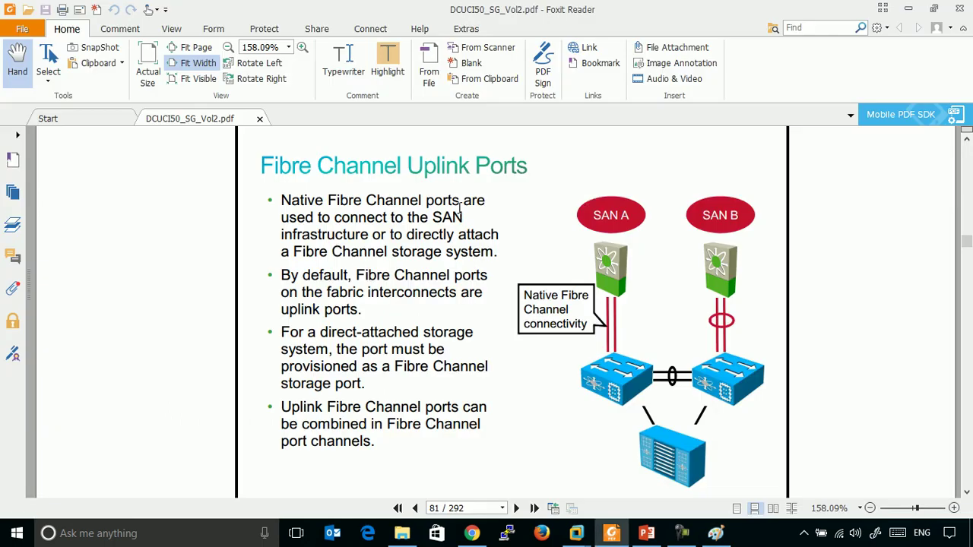
scroll(469, 292, down, 3)
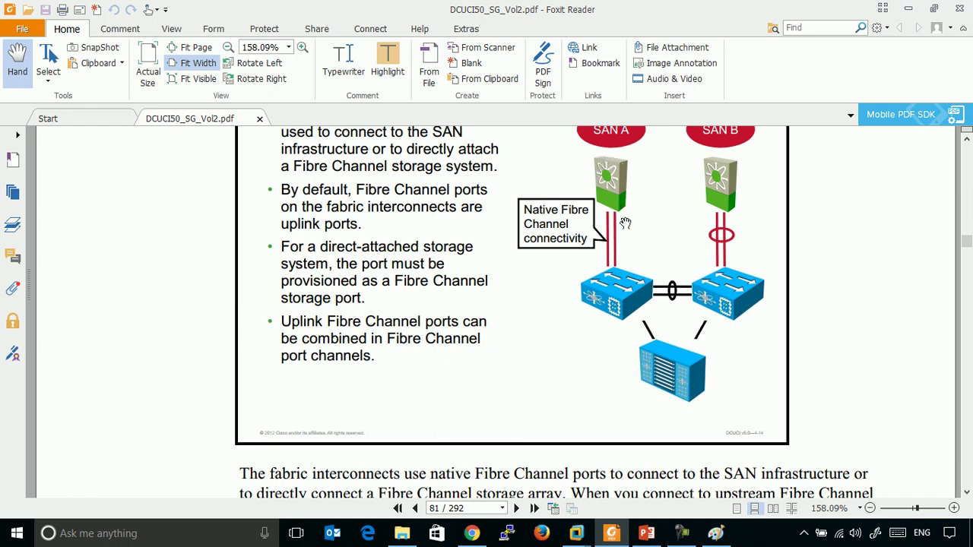
scroll(584, 266, down, 5)
scroll(590, 274, down, 5)
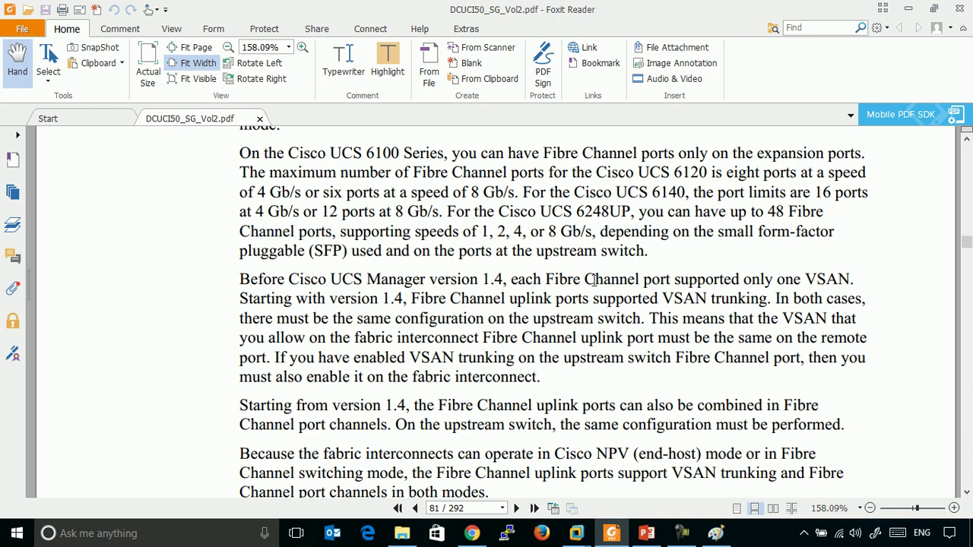
scroll(595, 279, up, 13)
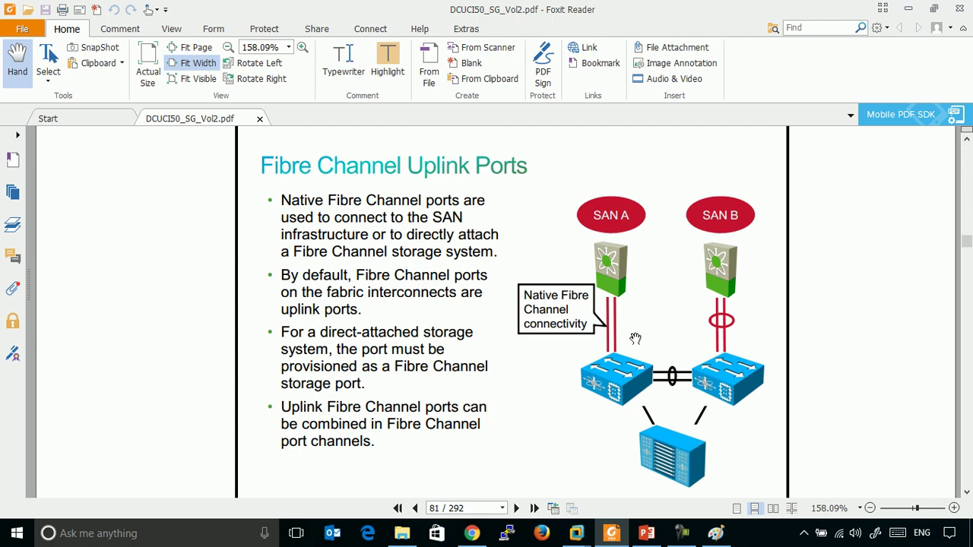
scroll(616, 276, down, 3)
scroll(616, 275, down, 20)
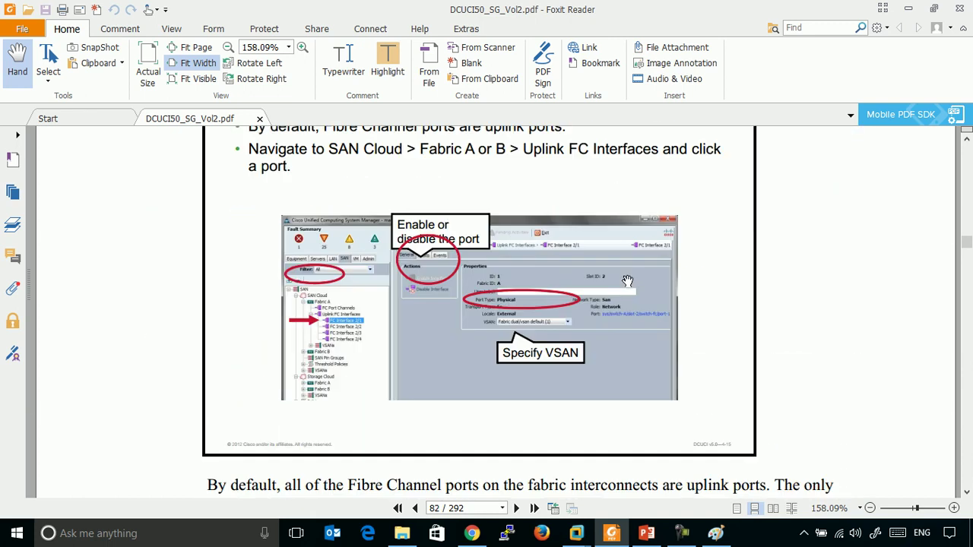
scroll(629, 281, up, 2)
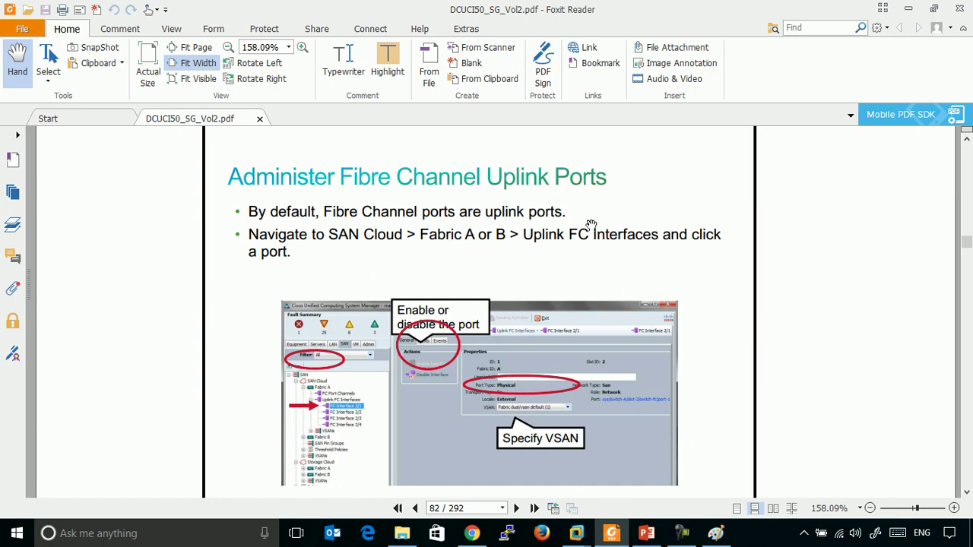
scroll(591, 226, down, 2)
- Switch to UCS Manager in Chrome, open Fabric Interconnect A from the equipment view, and check the configuration options of an unconfigured port
click(472, 532)
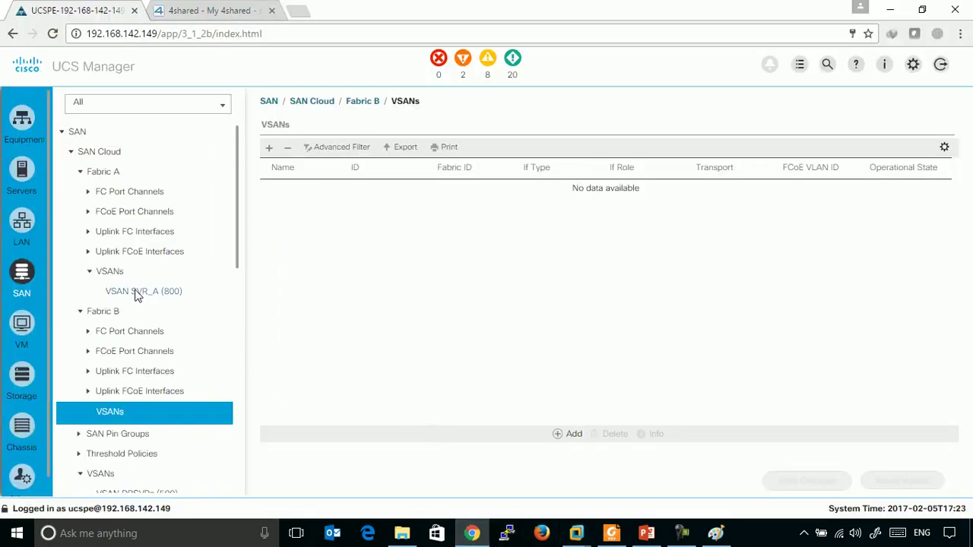
click(20, 173)
click(20, 117)
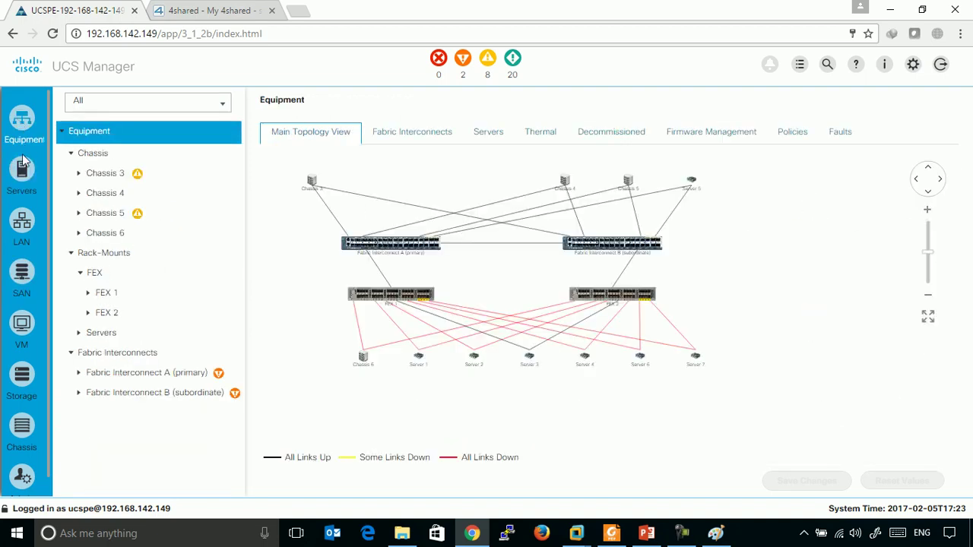
click(85, 374)
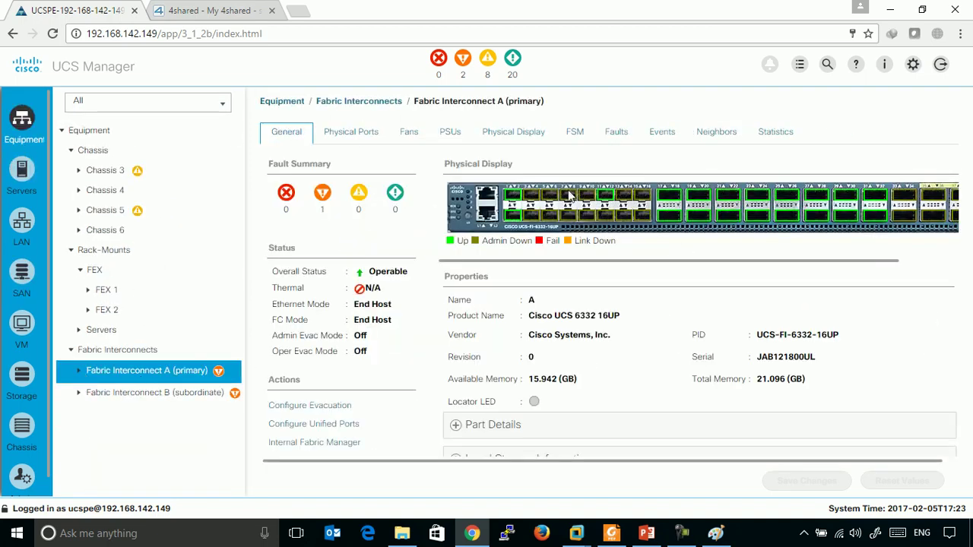
right_click(569, 195)
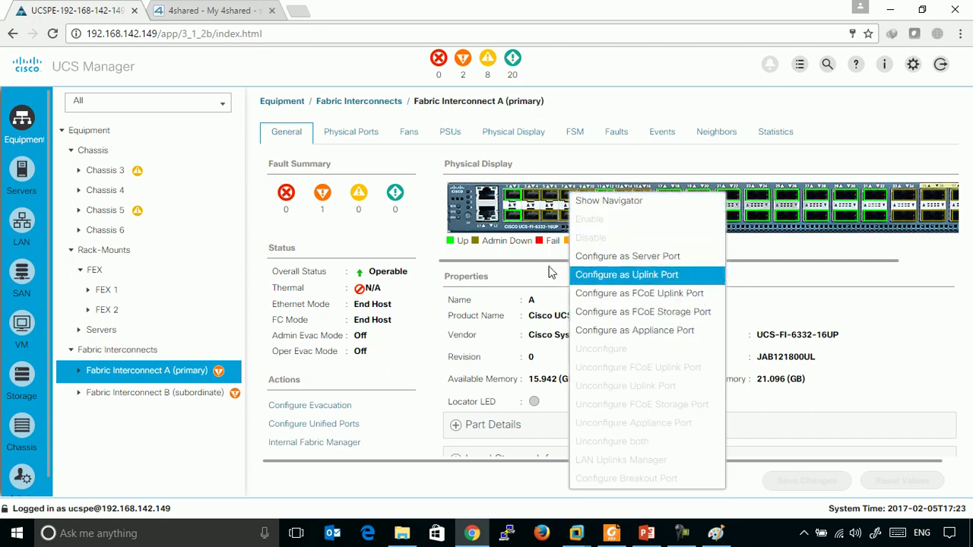
click(551, 272)
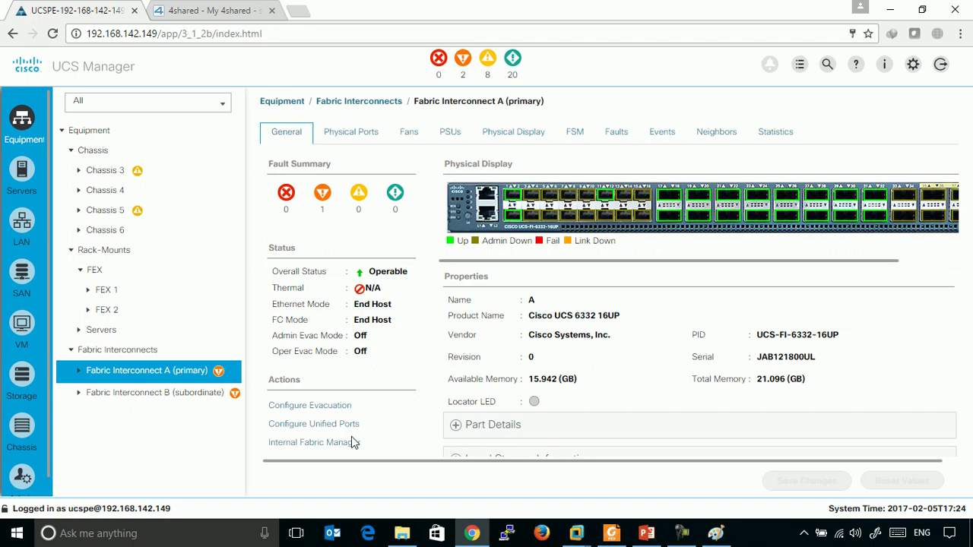
- Configure unified ports 1 to 6 on Fabric Interconnect A as FC uplinks and apply the change with the required reboot
click(297, 425)
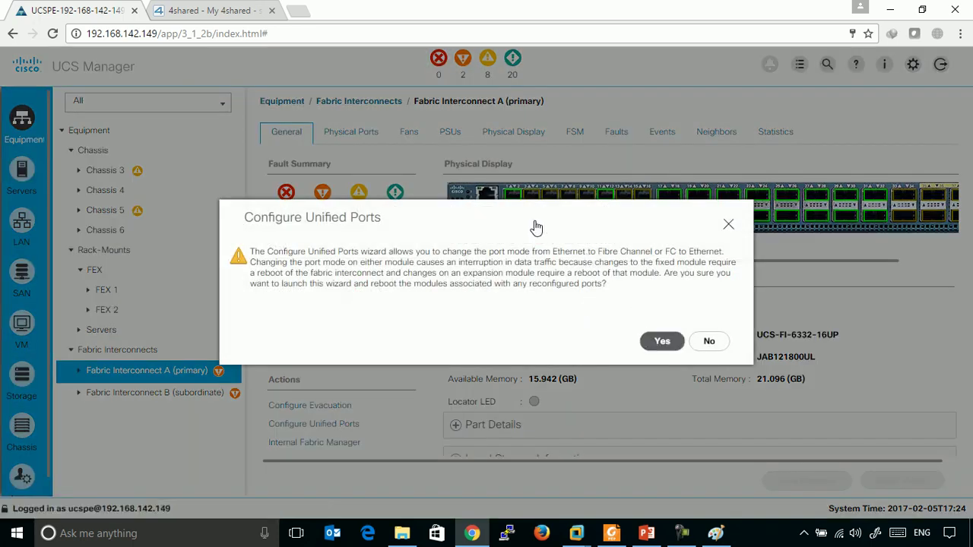
key(Return)
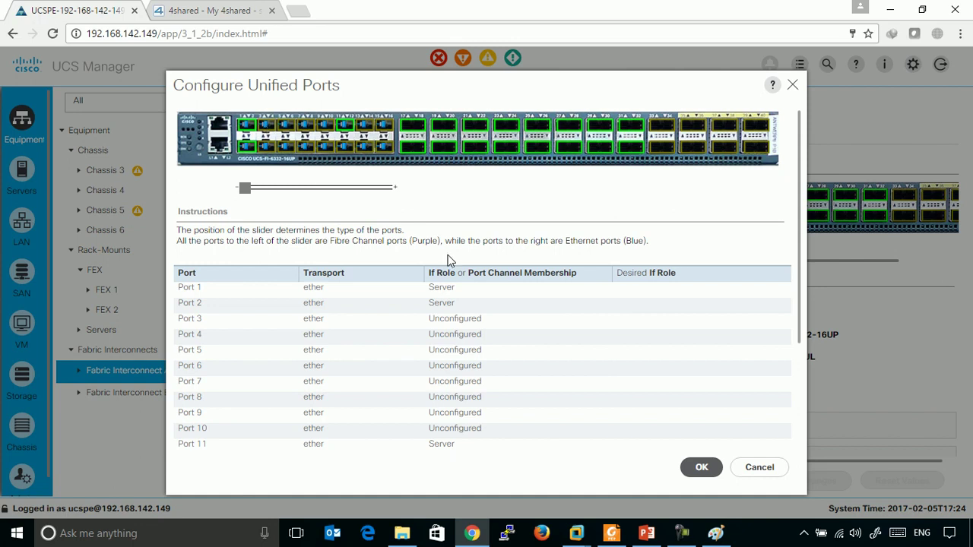
scroll(513, 332, down, 2)
scroll(497, 332, up, 2)
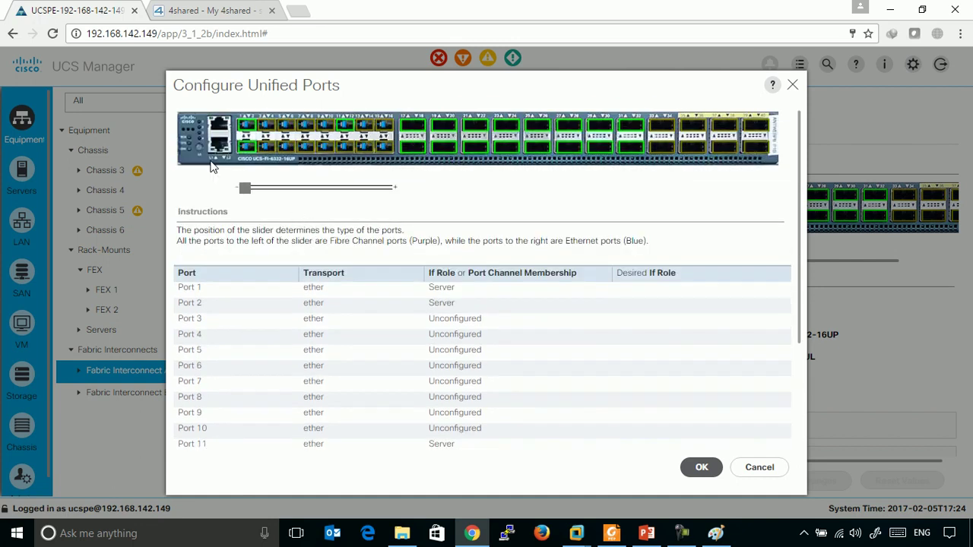
drag(245, 188, 304, 188)
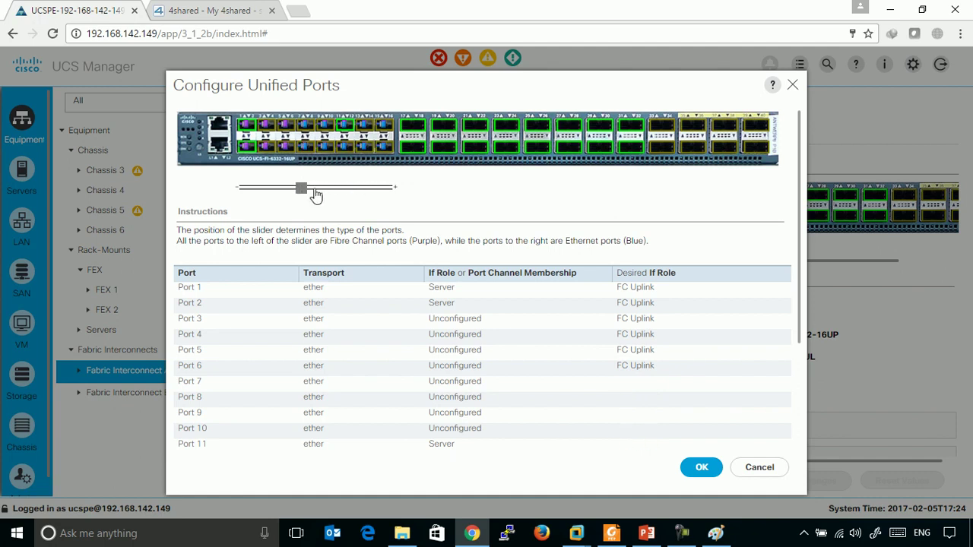
click(700, 469)
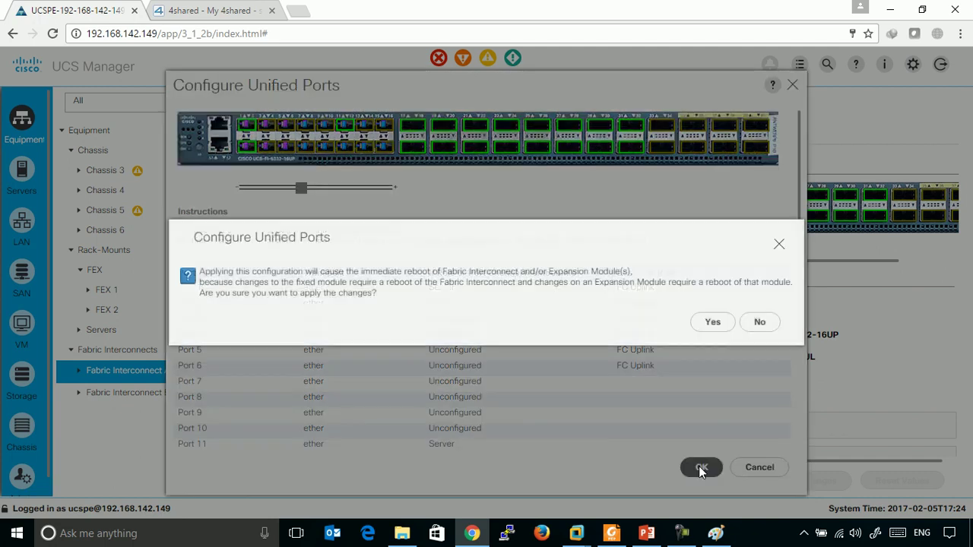
click(706, 330)
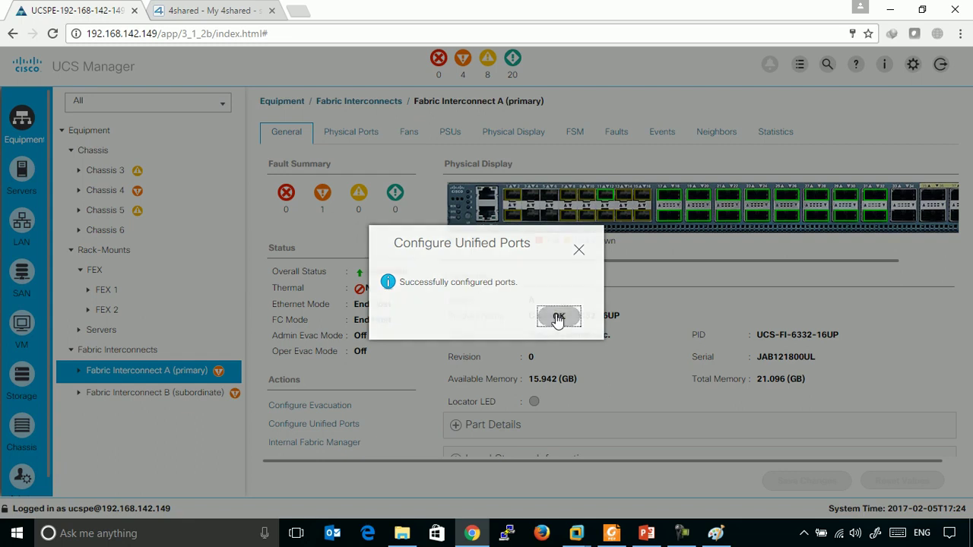
click(556, 316)
- Configure unified ports 1 to 12 on Fabric Interconnect B as FC uplinks and apply the change with the required reboot
click(200, 392)
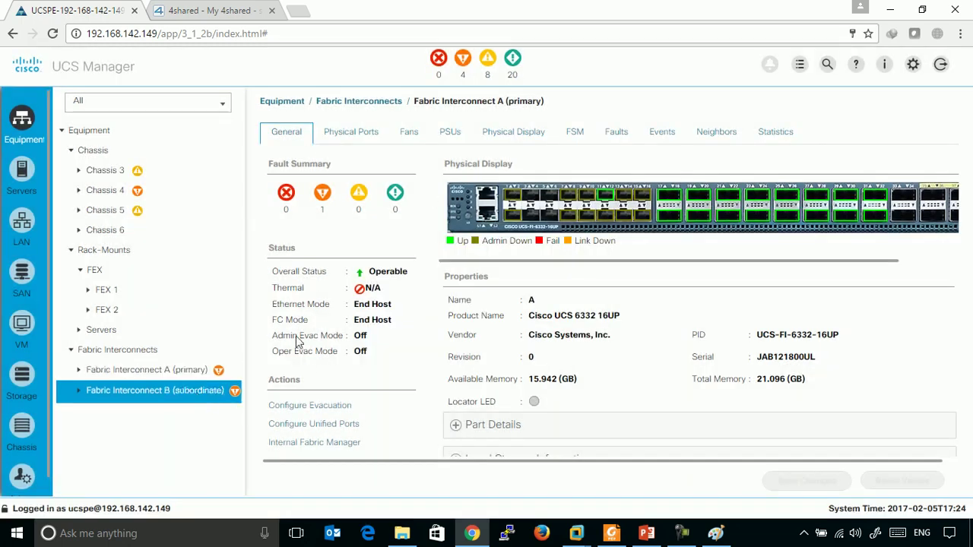
click(335, 426)
click(661, 342)
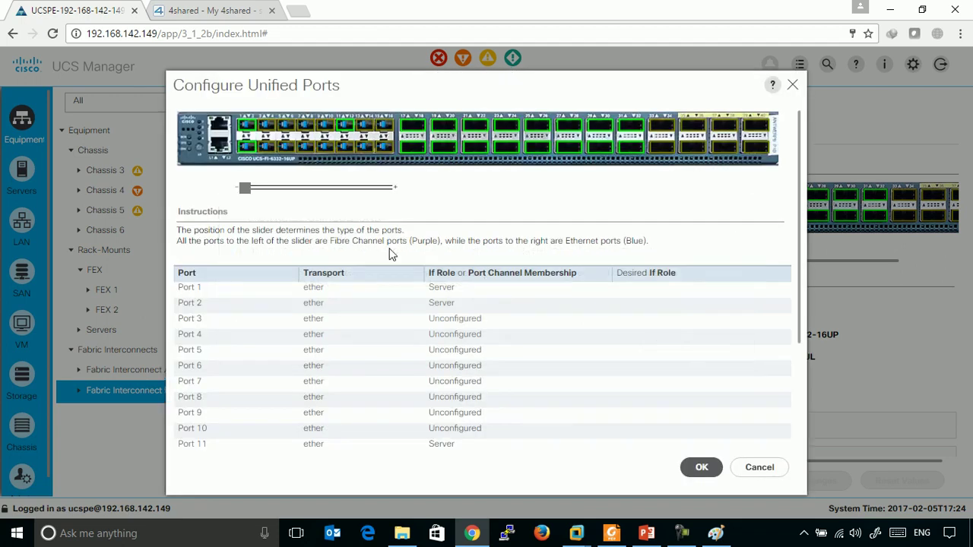
drag(256, 191, 327, 193)
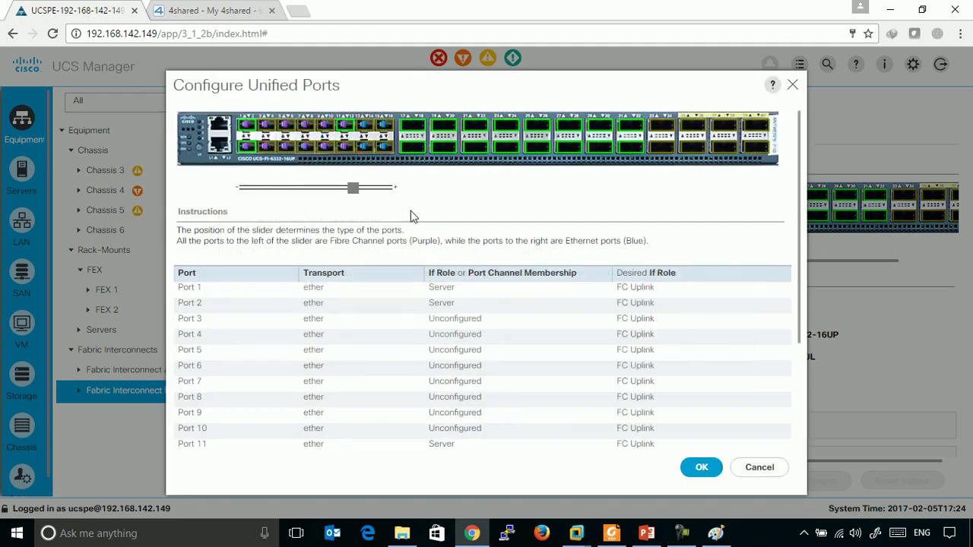
click(688, 467)
click(712, 321)
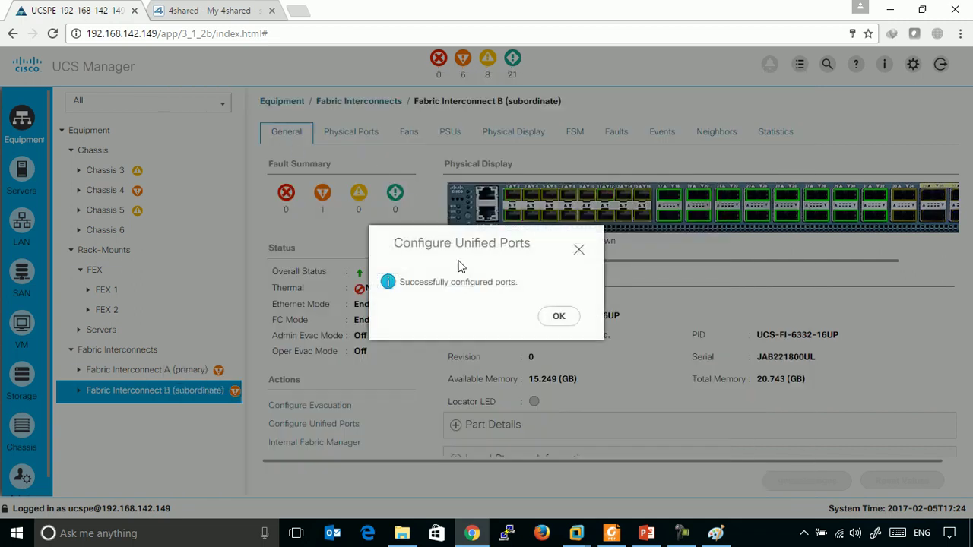
click(572, 320)
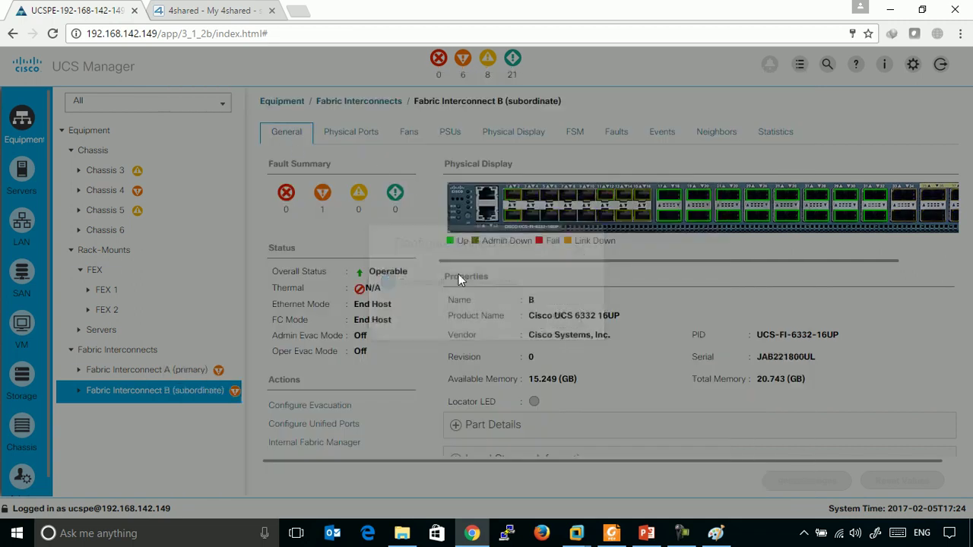
- Go back to Fabric Interconnect A and check the configuration options of one of its converted ports
click(140, 369)
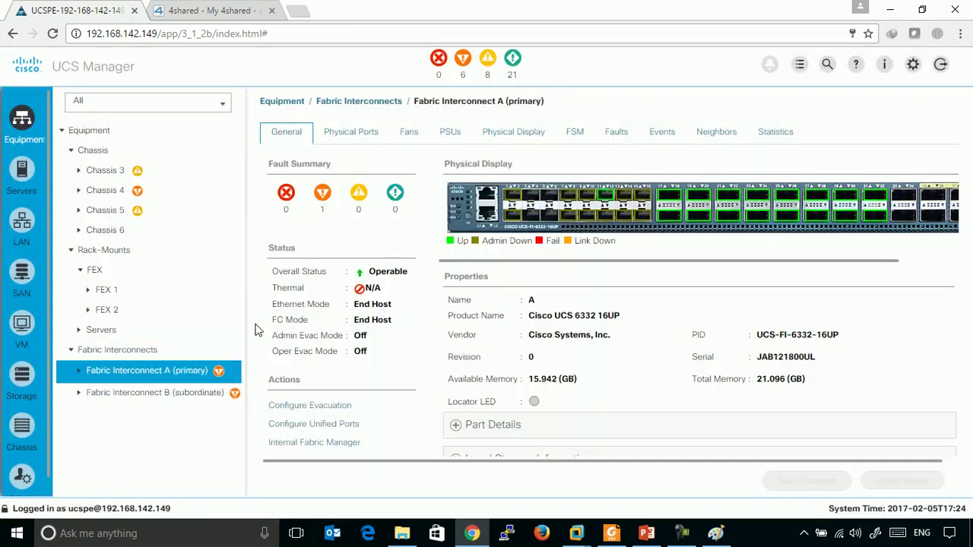
right_click(536, 201)
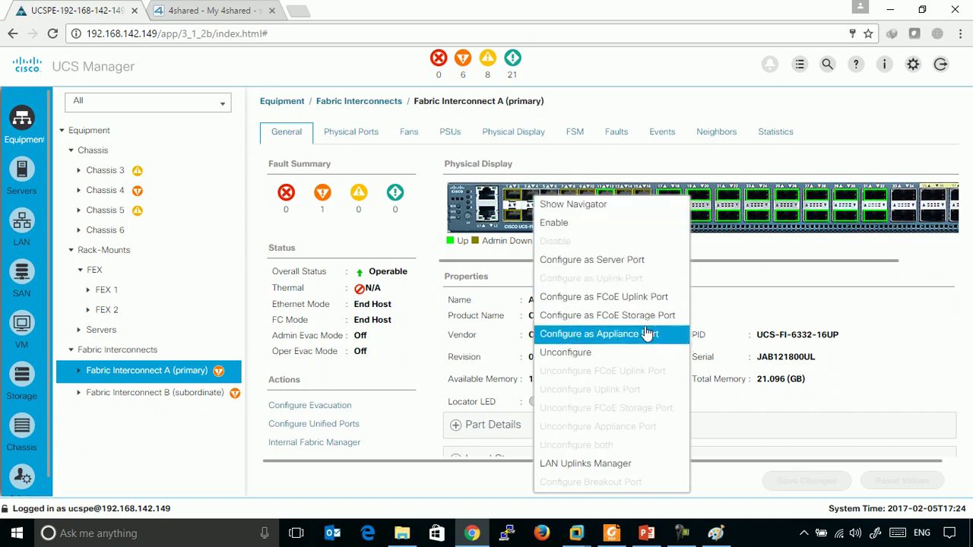
click(459, 334)
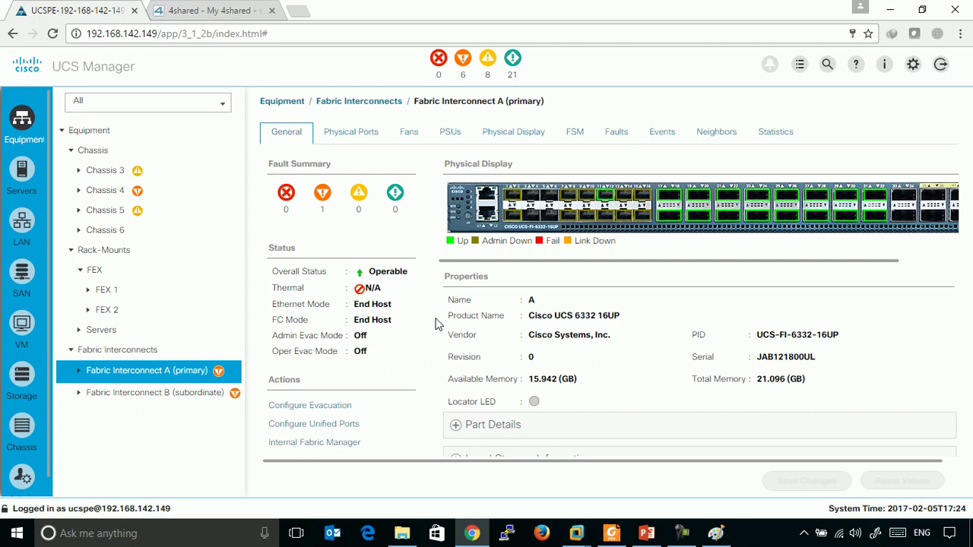
- Expand Fabric Interconnect A's fixed module, check the configuration options of a port in its physical display, and open FC Port 1
click(79, 372)
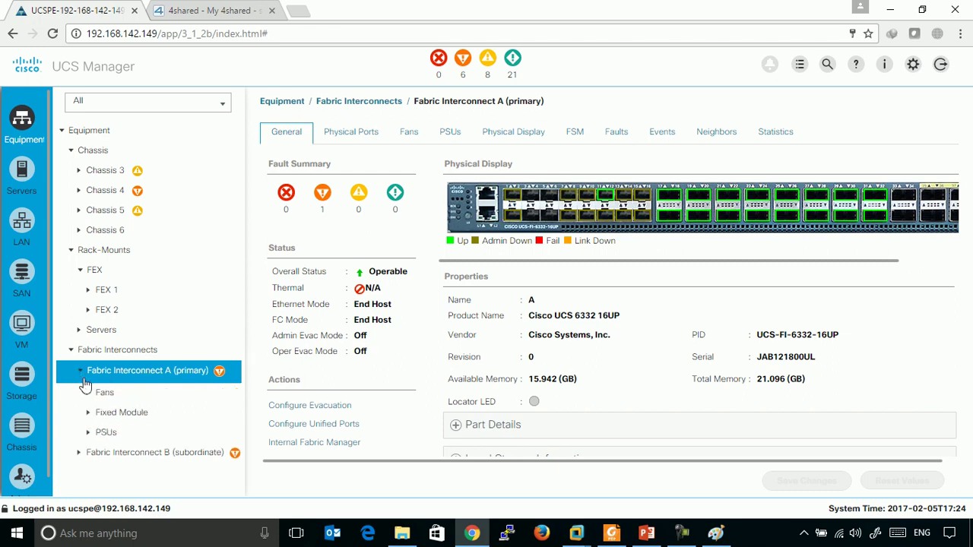
click(88, 414)
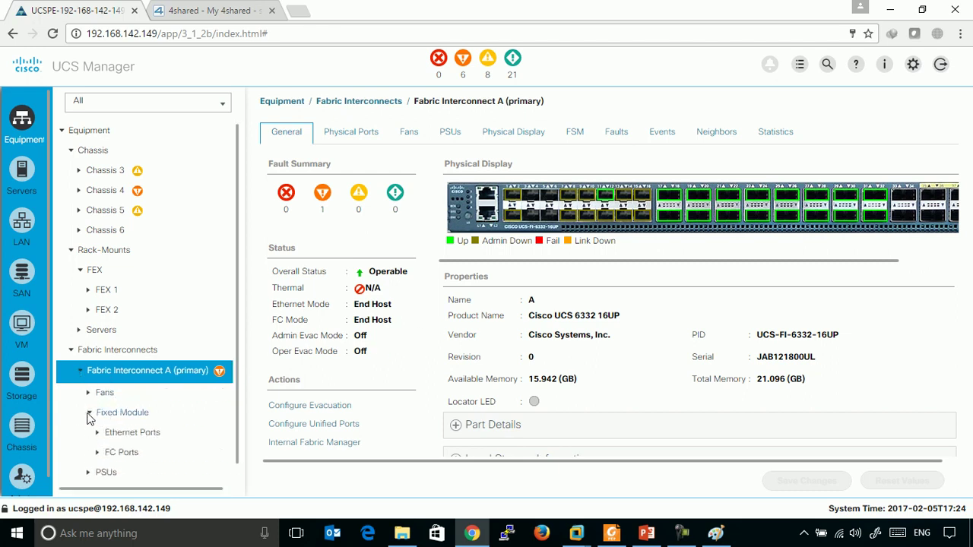
scroll(119, 449, down, 1)
click(115, 439)
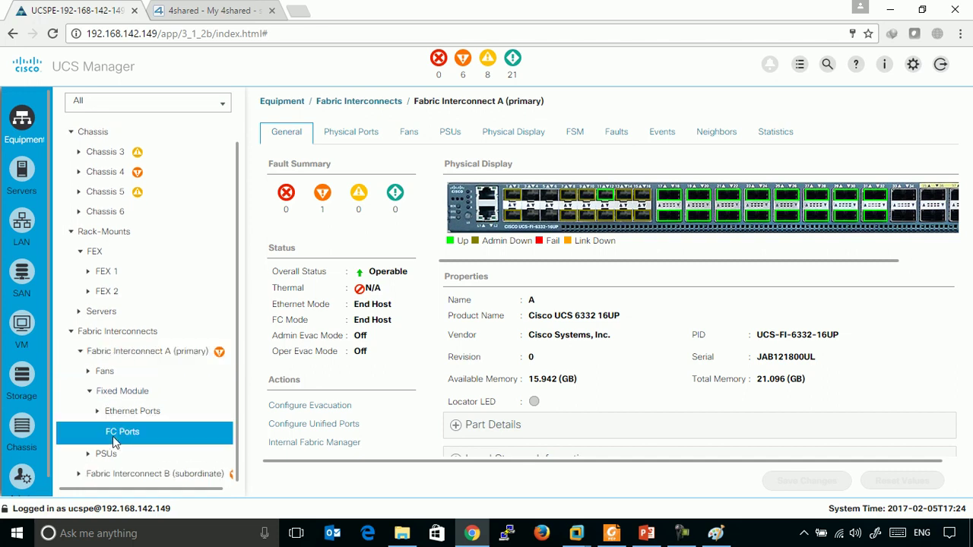
click(185, 350)
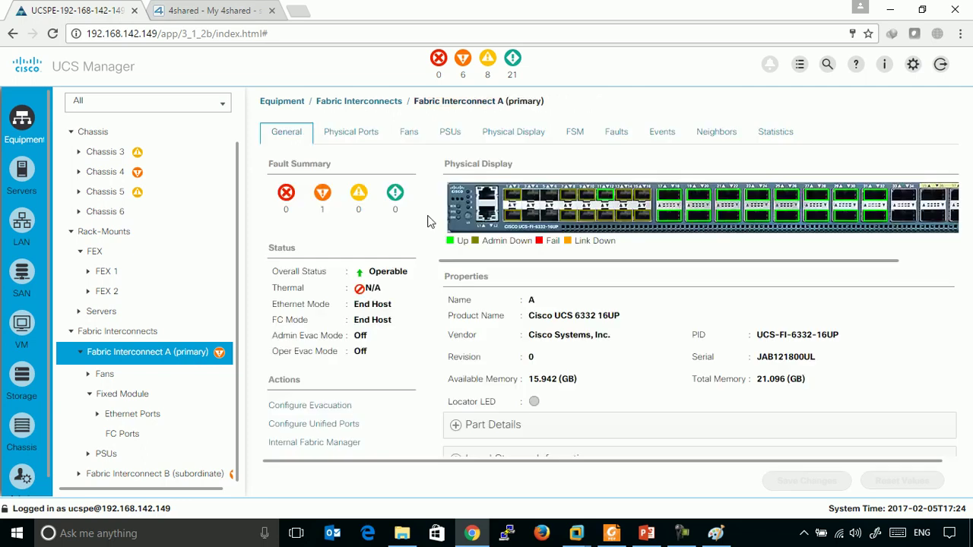
right_click(520, 201)
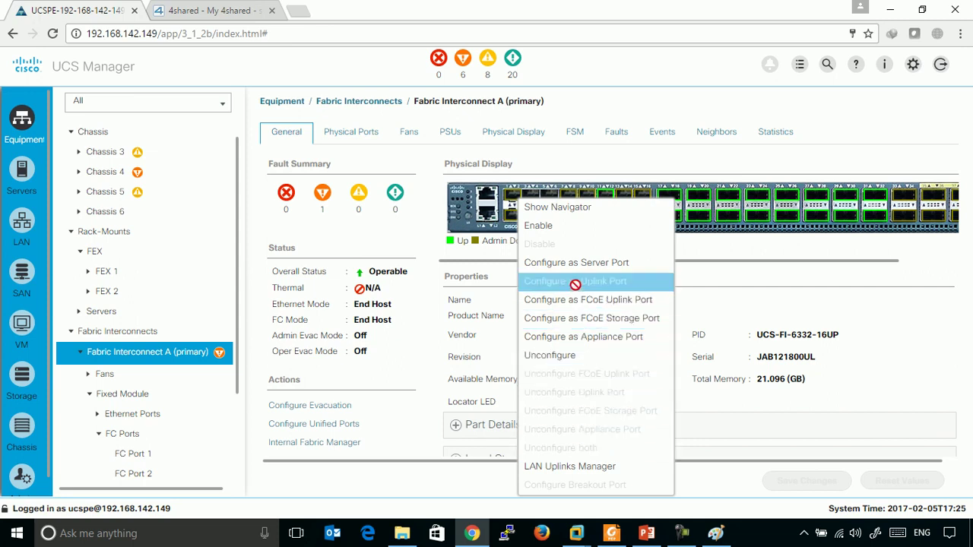
click(744, 292)
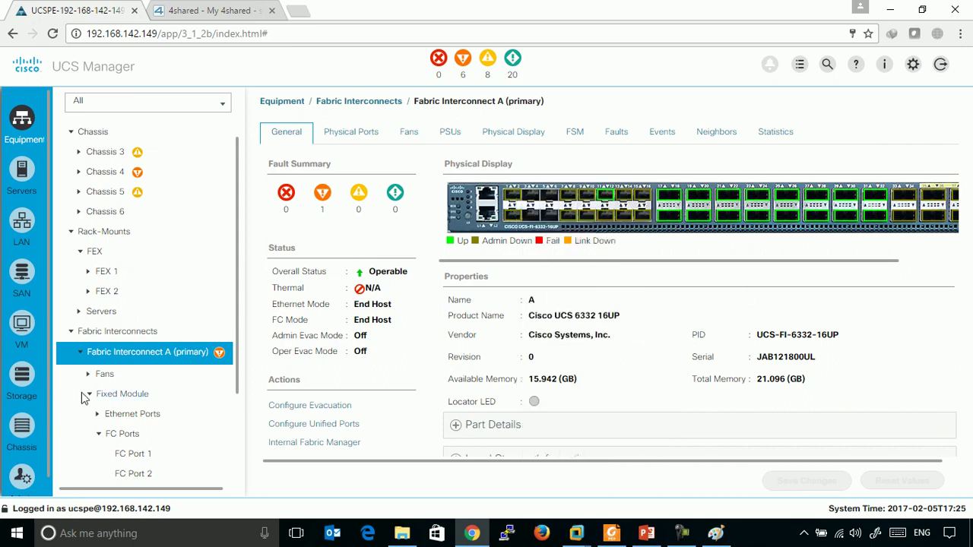
click(130, 454)
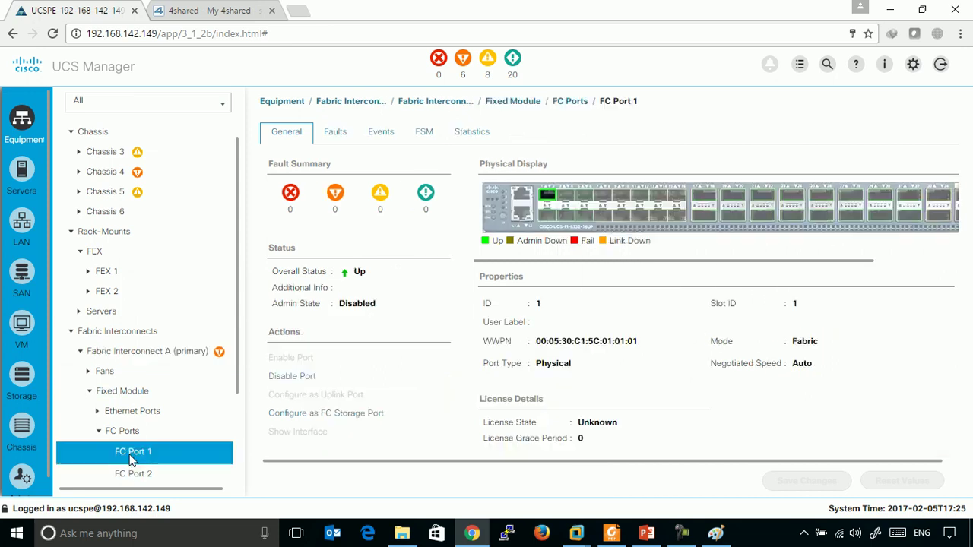
- Configure FC Port 1 on Fabric Interconnect A as an FC storage port, accepting the End-Host mode warning
right_click(547, 195)
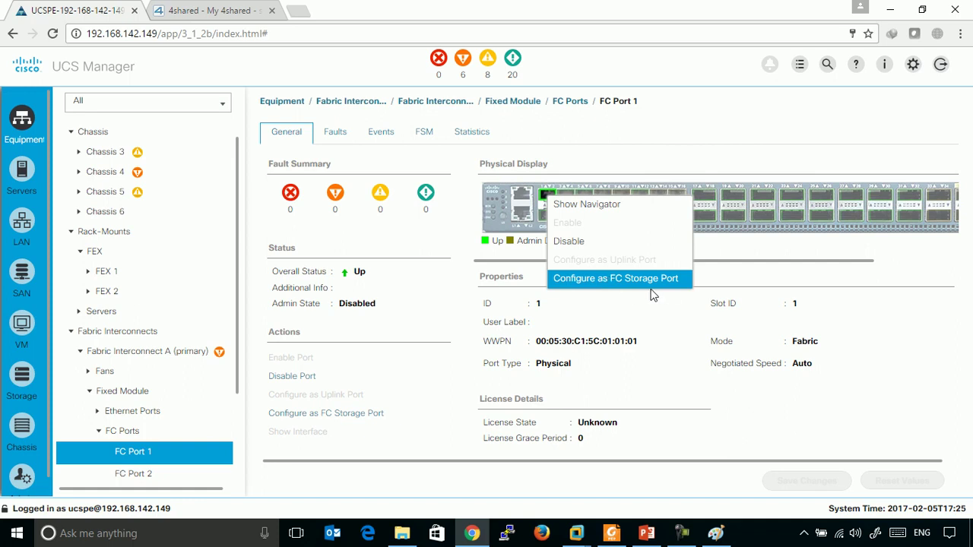
click(376, 416)
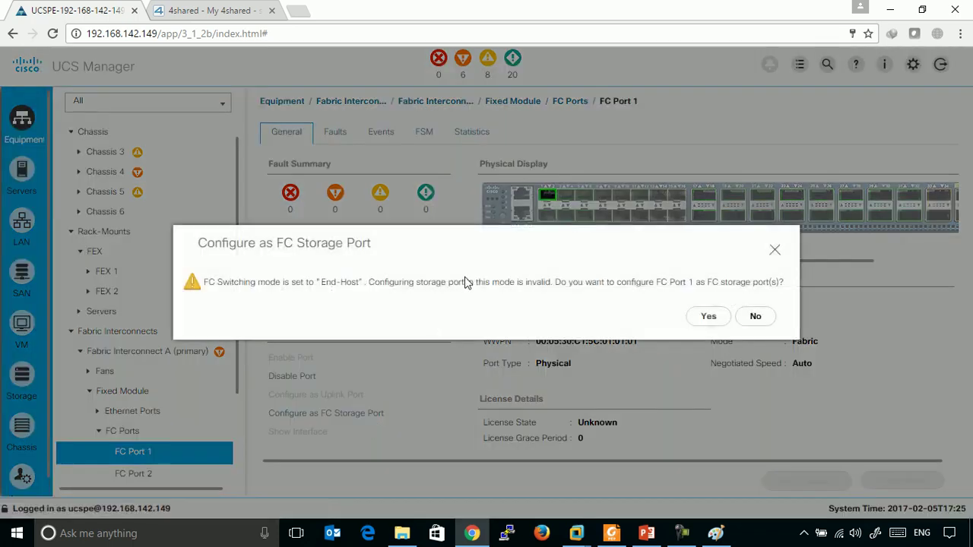
click(706, 315)
click(755, 317)
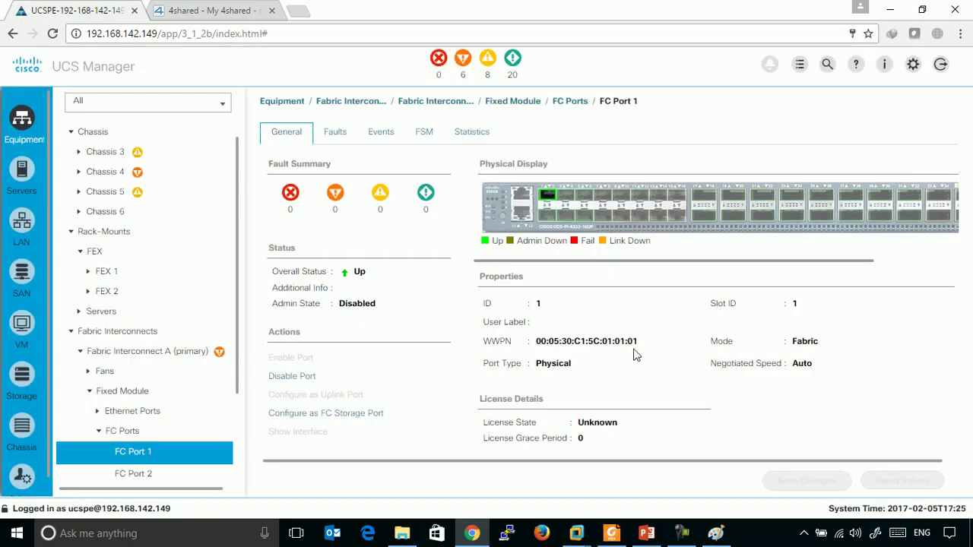
click(358, 415)
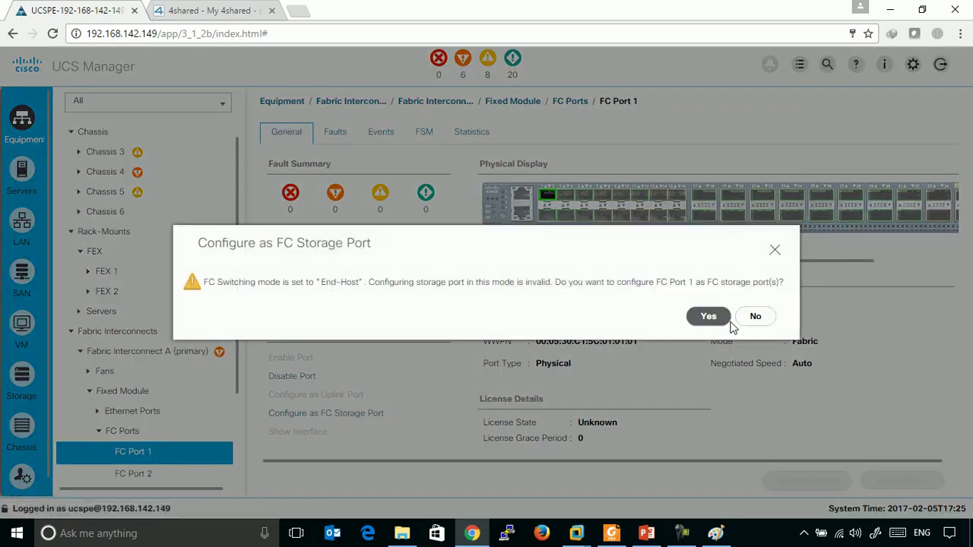
click(706, 316)
click(567, 314)
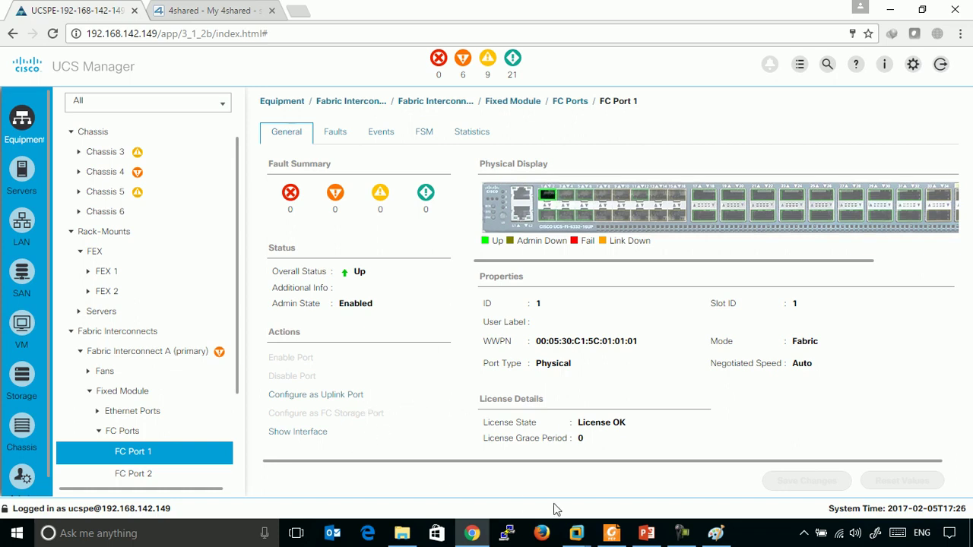
- Consult the Fibre Channel uplink port slide in the course guide and configure FC Port 1 in UCS Manager as an uplink port
click(612, 533)
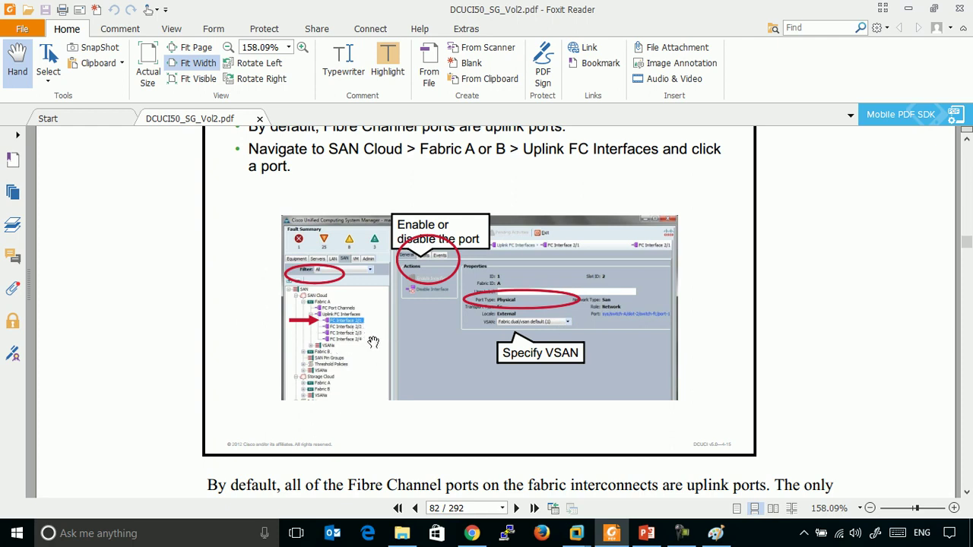
key(alt+Tab)
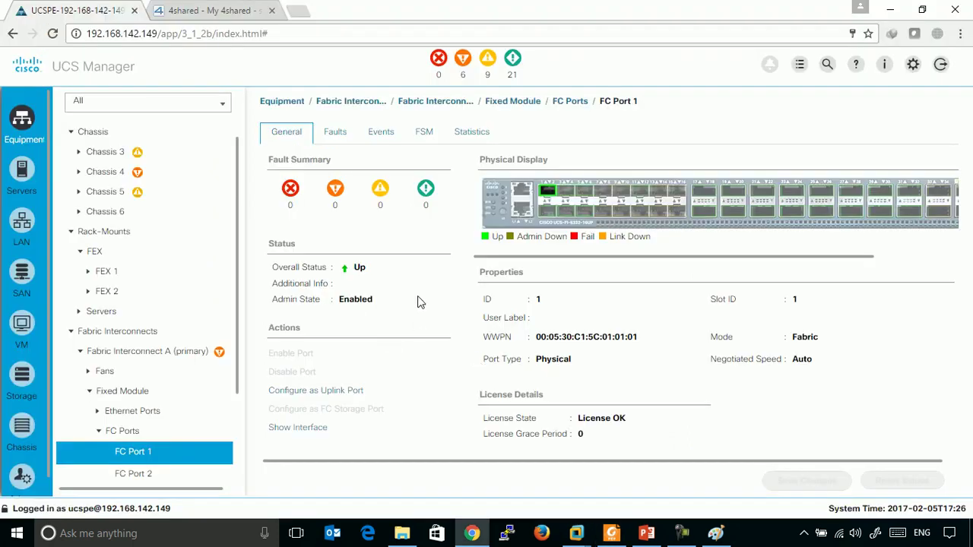
right_click(552, 191)
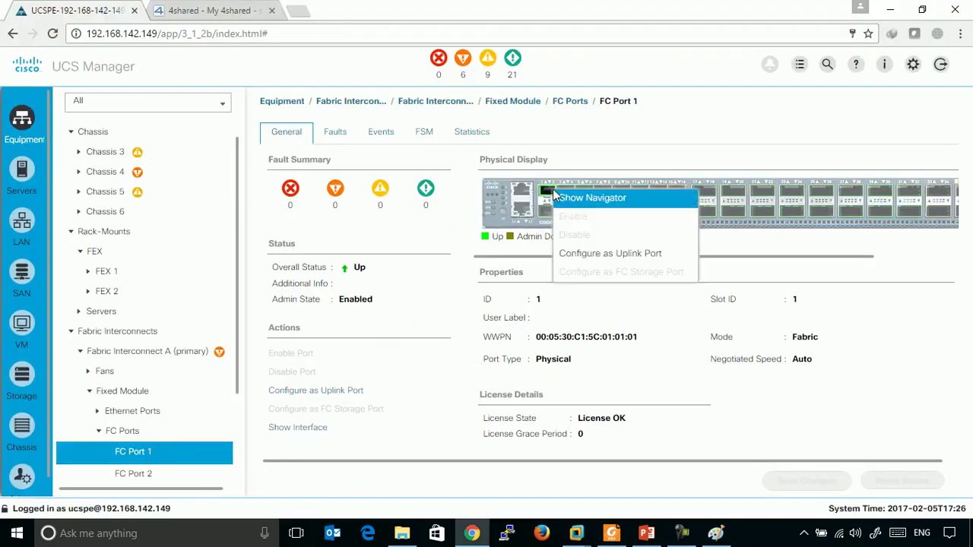
click(581, 253)
click(522, 316)
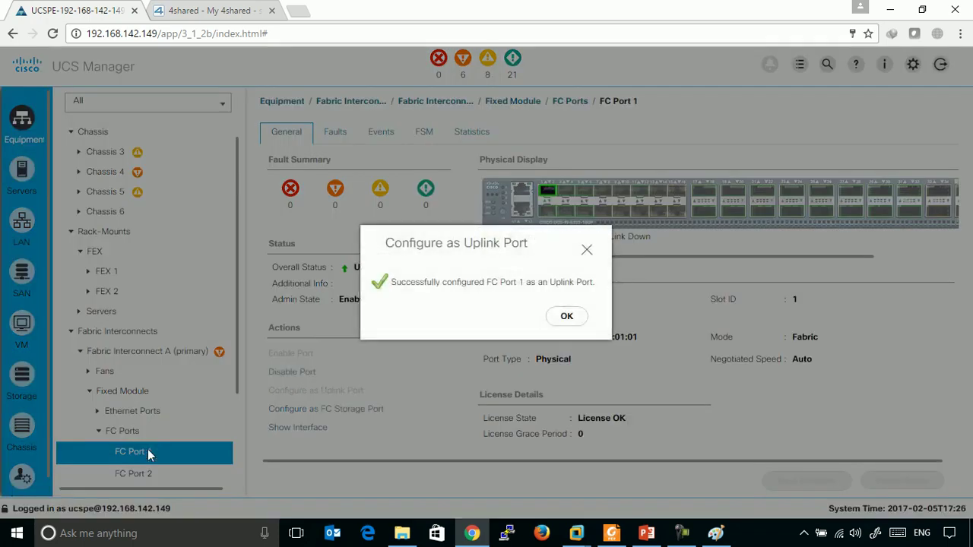
click(566, 316)
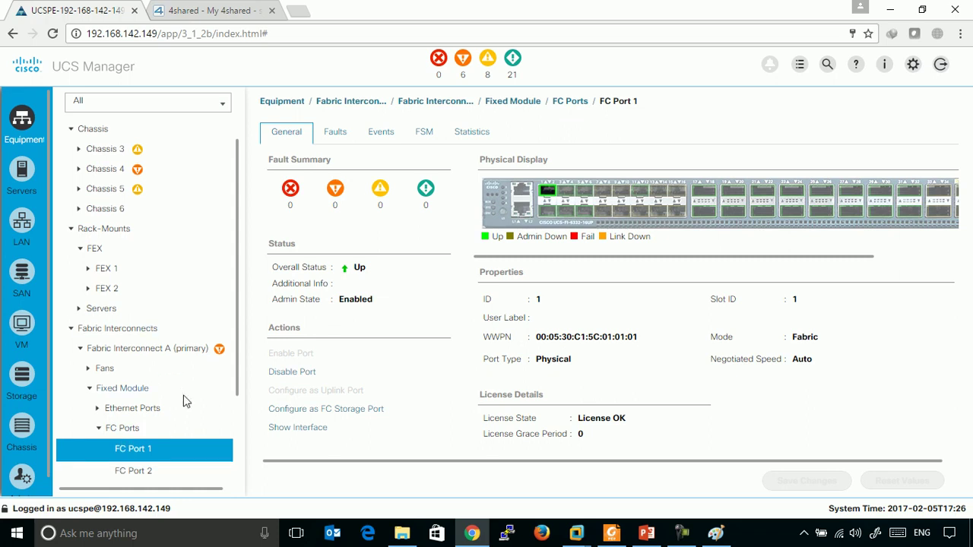
- Review FC Port 1's configuration options and the VSAN choices in its interface properties, leaving the properties without changes
scroll(168, 377, down, 3)
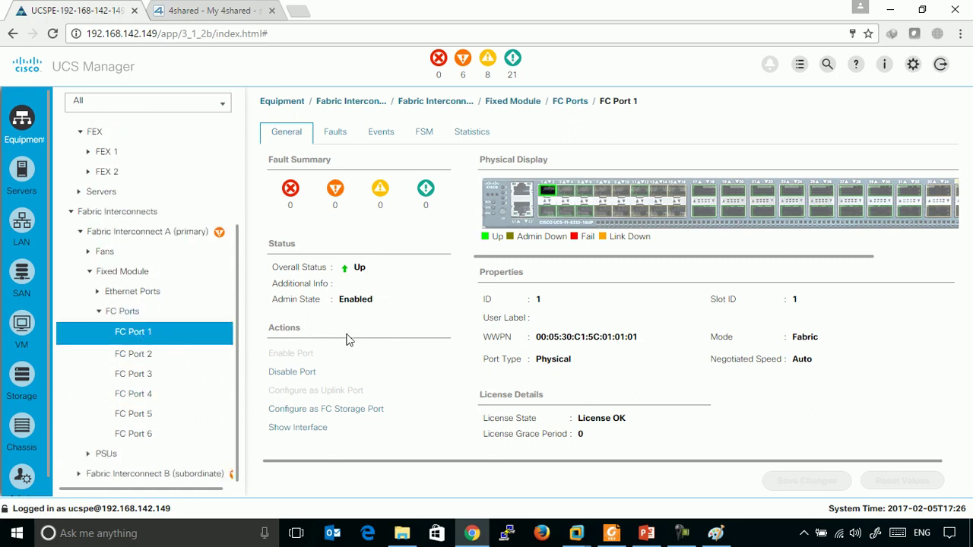
scroll(207, 330, up, 3)
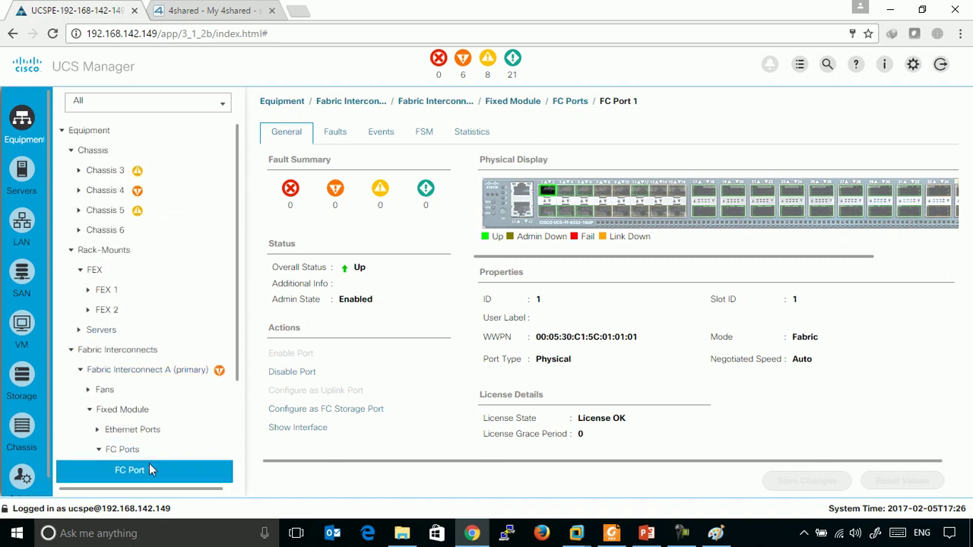
scroll(196, 377, down, 3)
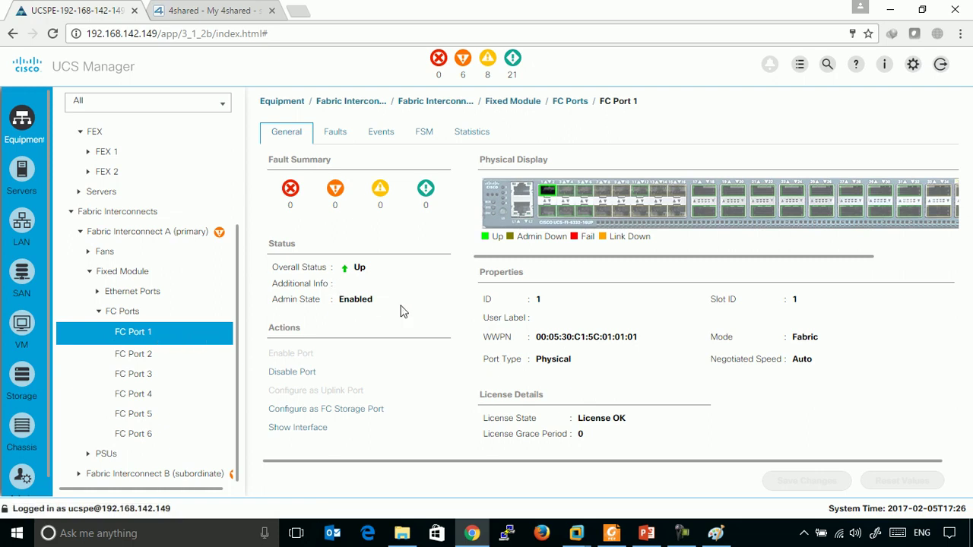
right_click(543, 190)
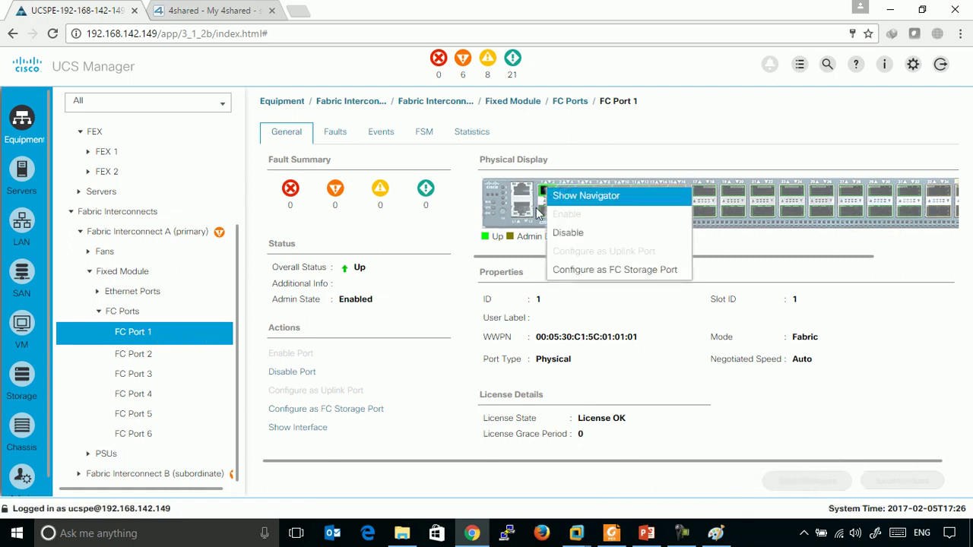
click(481, 363)
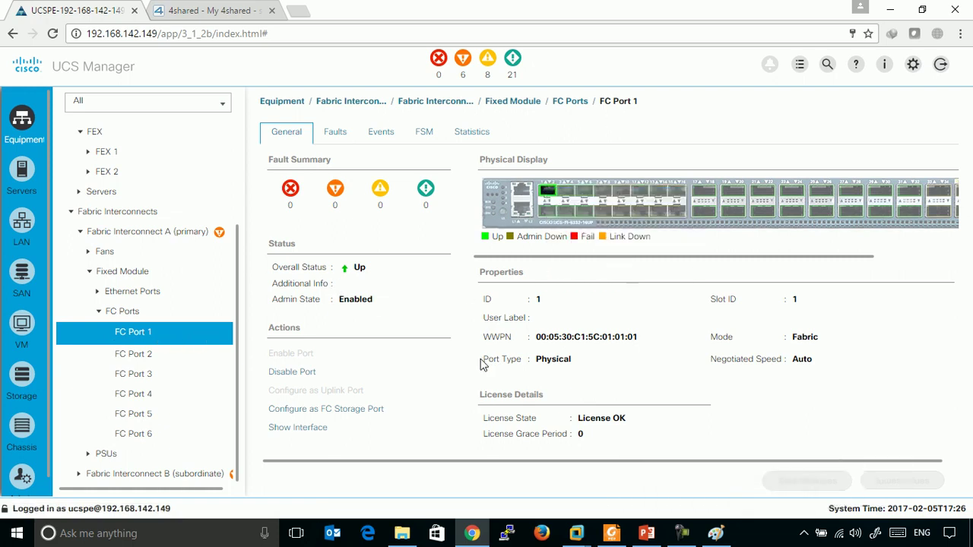
click(321, 432)
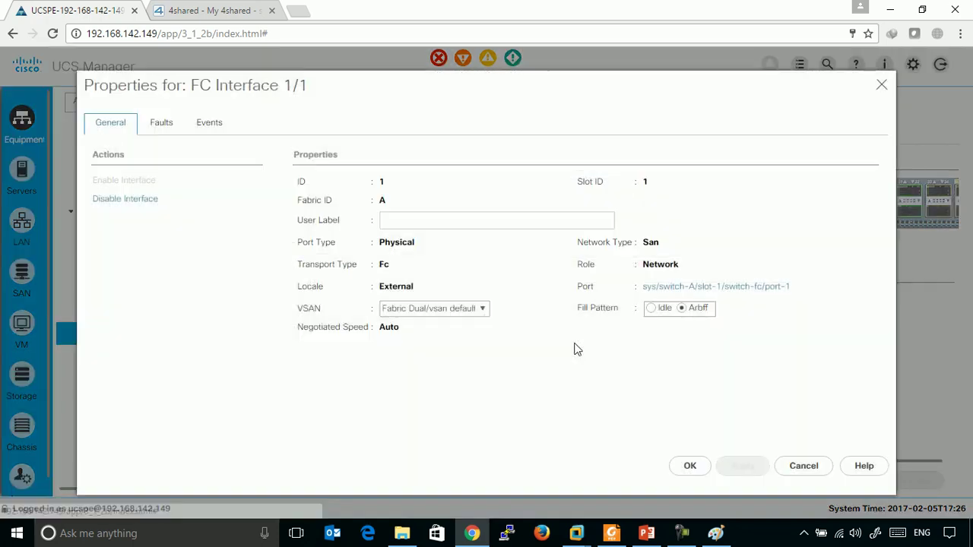
click(481, 308)
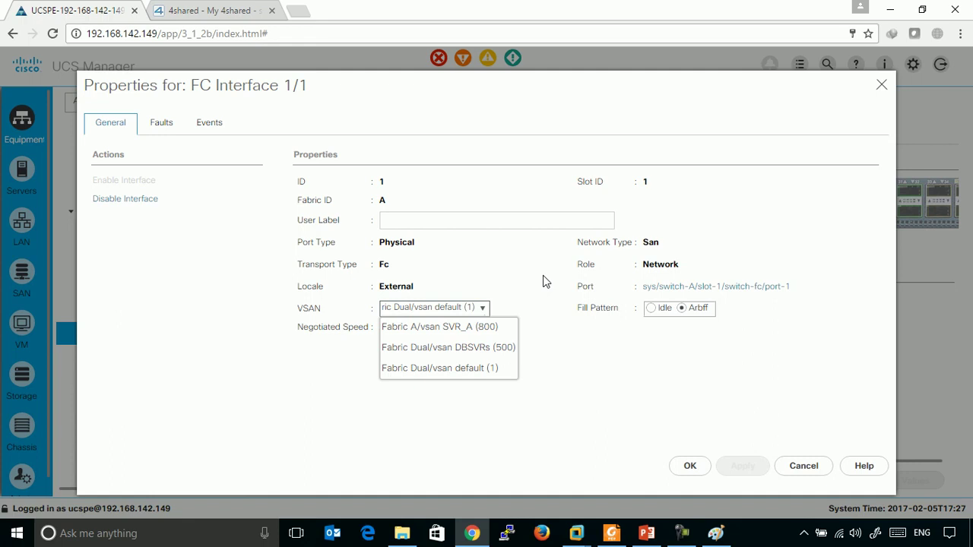
click(803, 465)
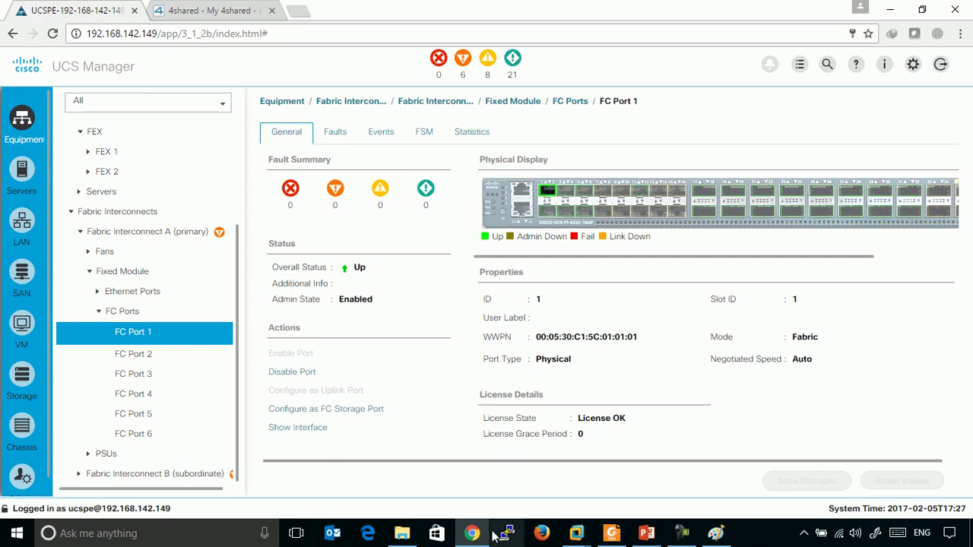
- Switch to the course guide in Foxit Reader and read from the Fibre Channel uplink port options to the Enable VSAN Trunking slide
click(612, 533)
scroll(454, 304, down, 15)
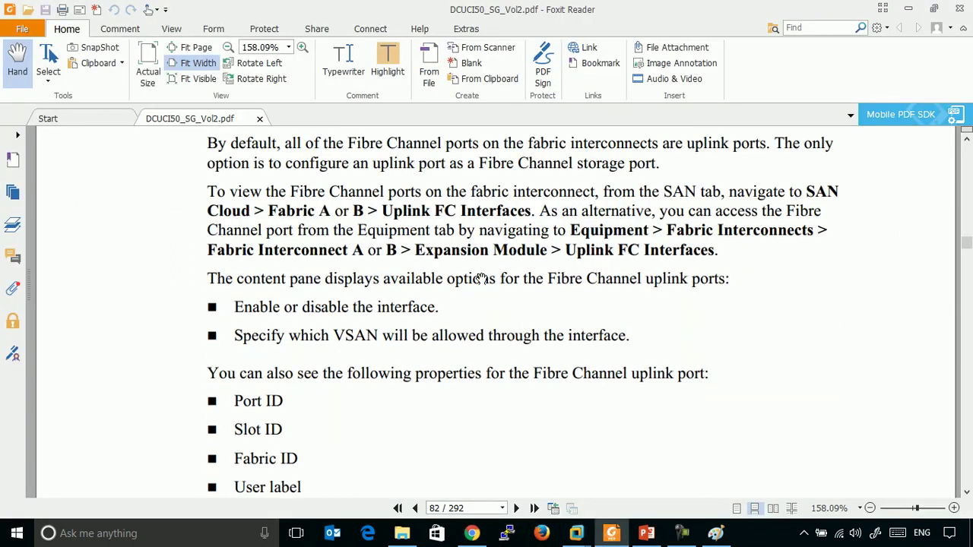
scroll(514, 291, down, 1)
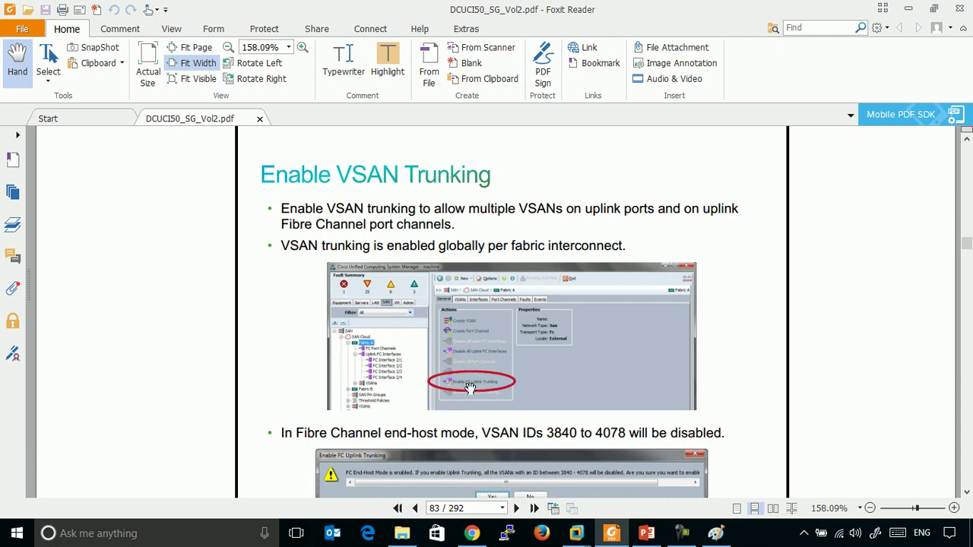
- Return to UCS Manager in Chrome and set Fabric Interconnect A to Ethernet switching mode, accepting the restart
key(alt+Tab)
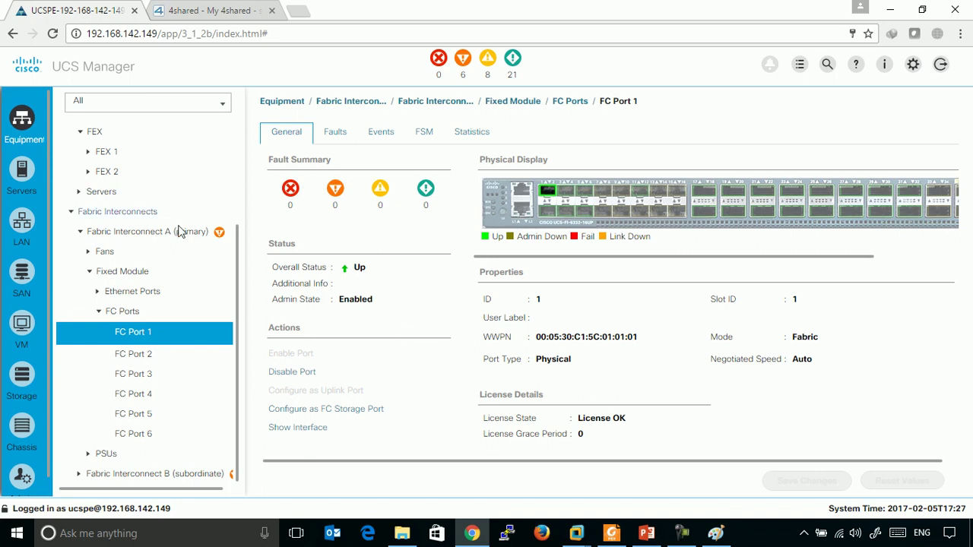
click(111, 232)
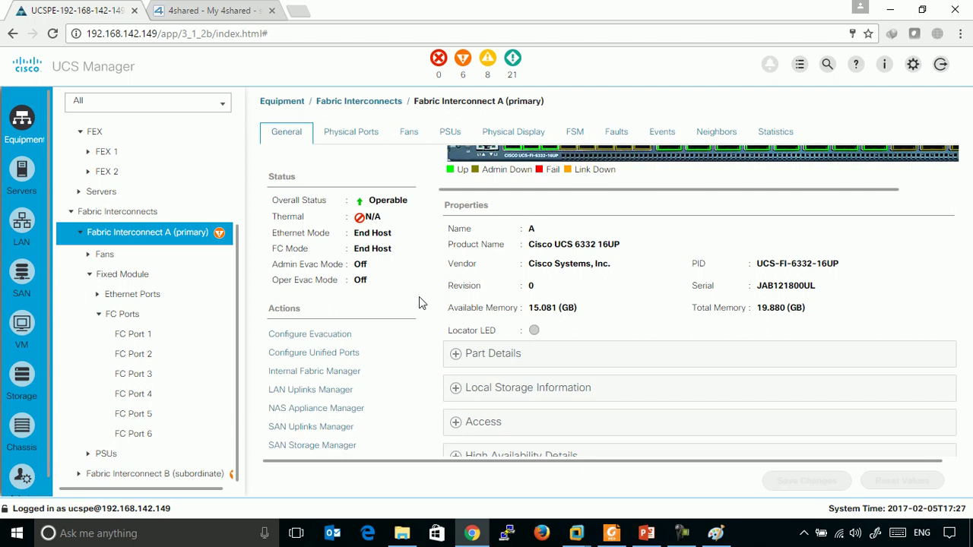
scroll(419, 297, down, 1)
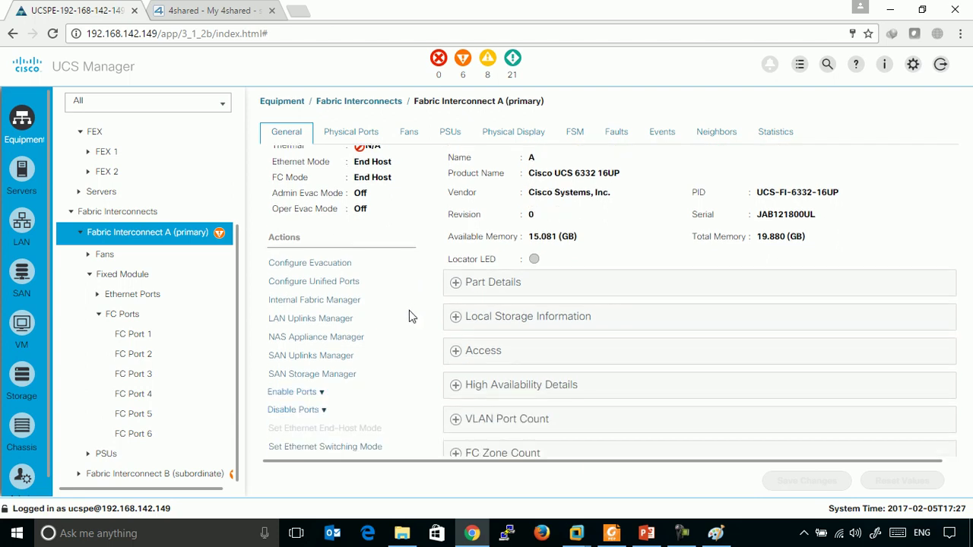
scroll(414, 315, down, 2)
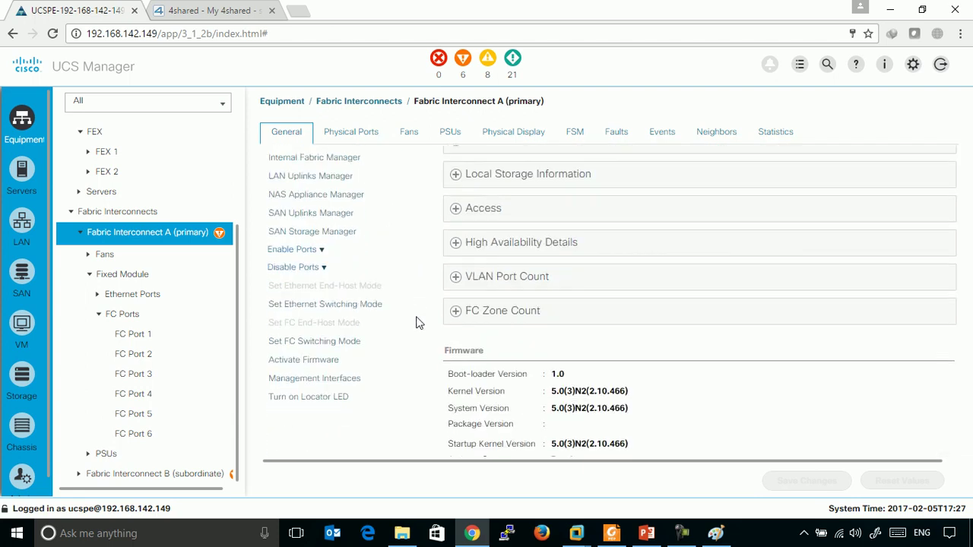
click(365, 304)
click(659, 327)
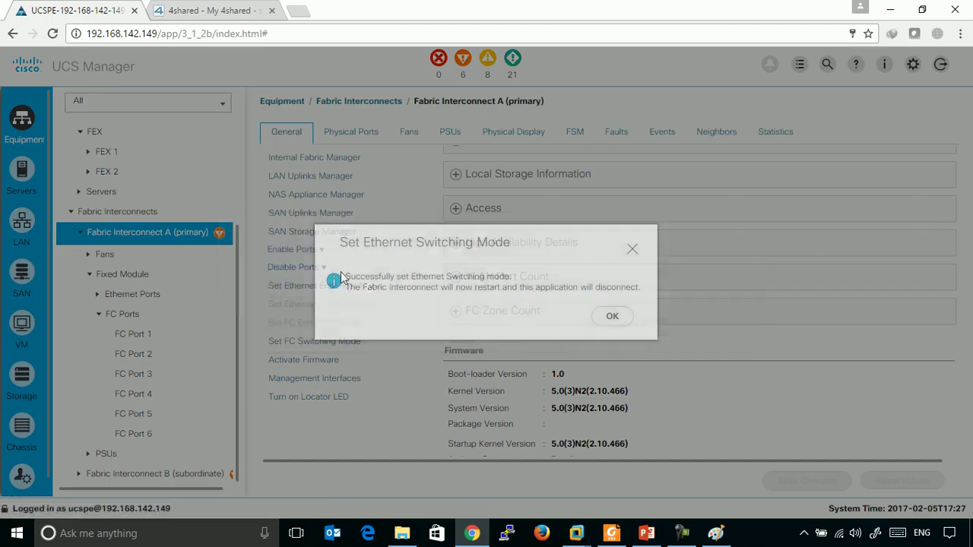
click(613, 315)
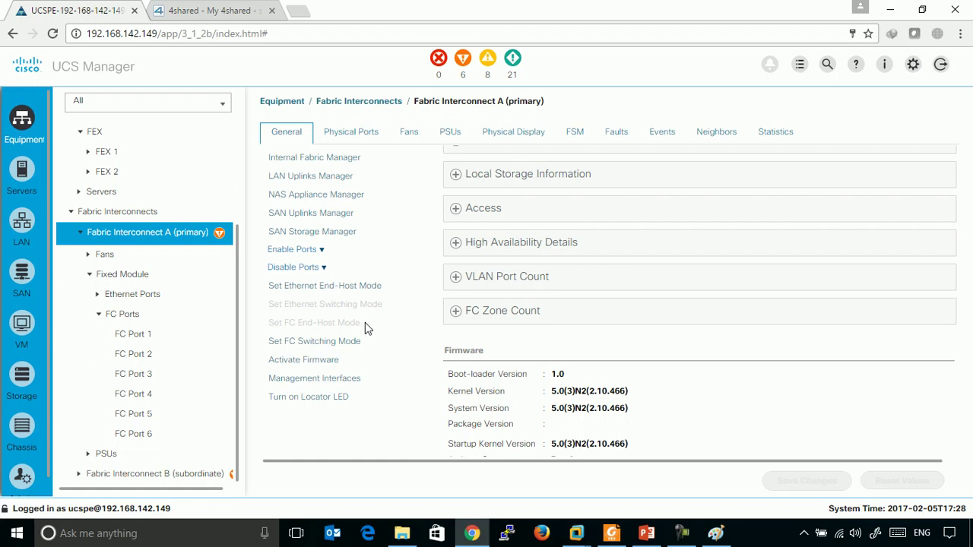
- Inspect the uplink Ethernet ports of Fabric Interconnect A in SAN Uplinks Manager, closing the manager without changes
click(355, 209)
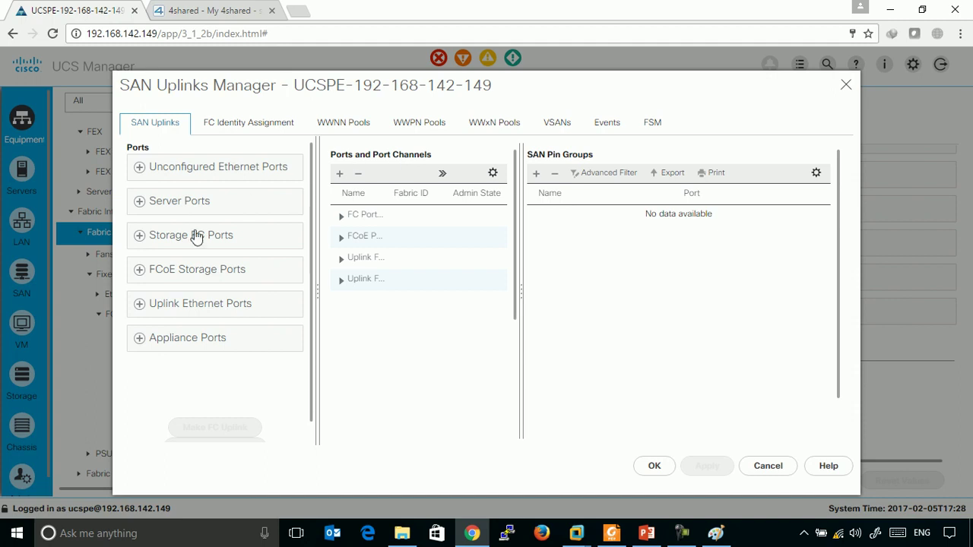
click(167, 307)
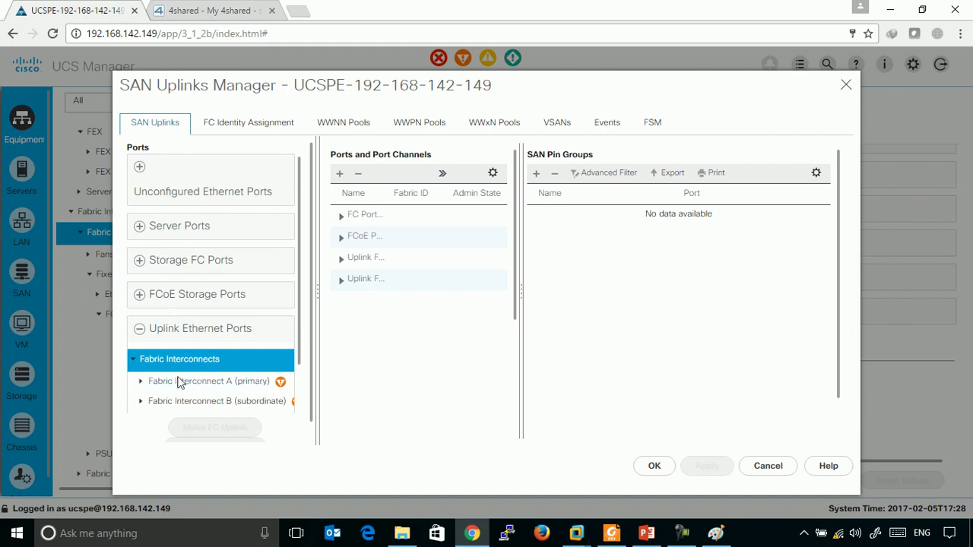
click(141, 381)
scroll(221, 384, down, 2)
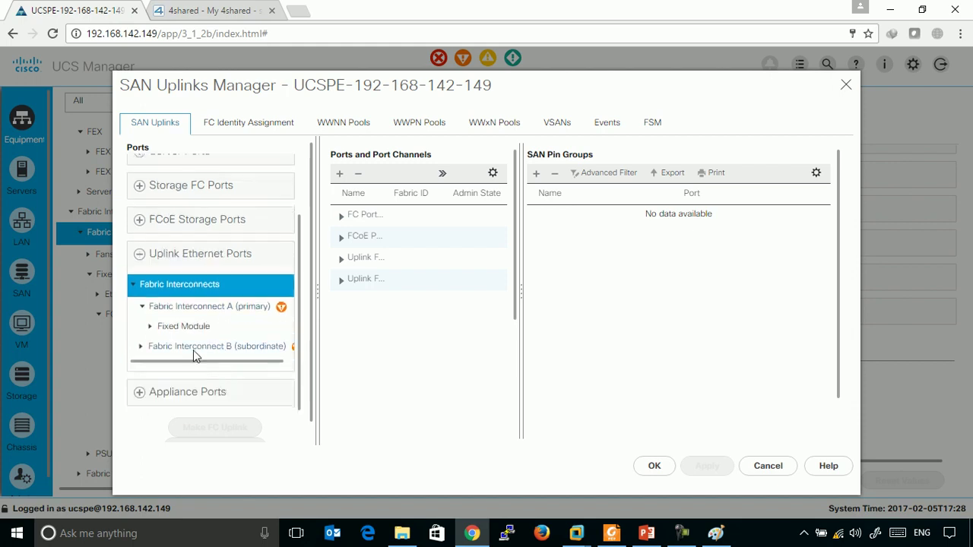
click(165, 343)
click(150, 325)
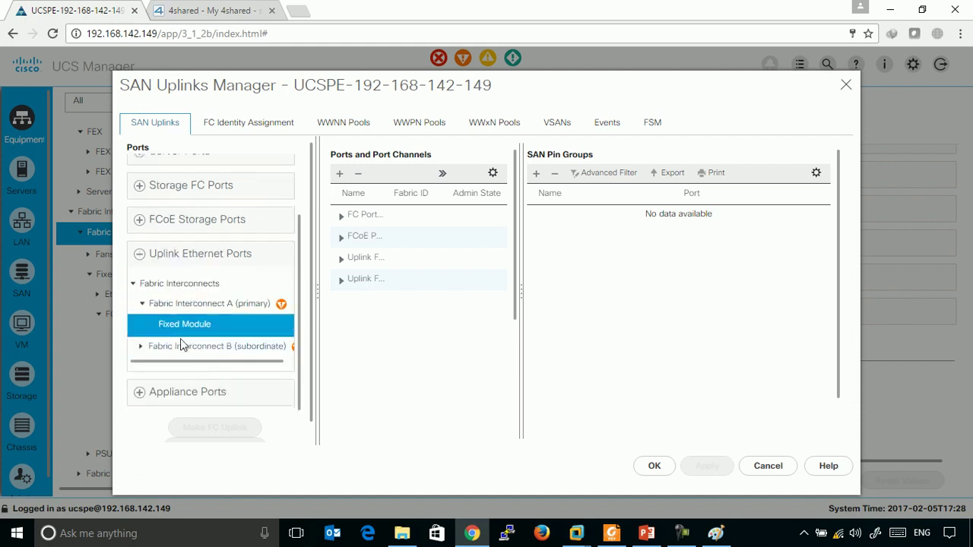
click(768, 465)
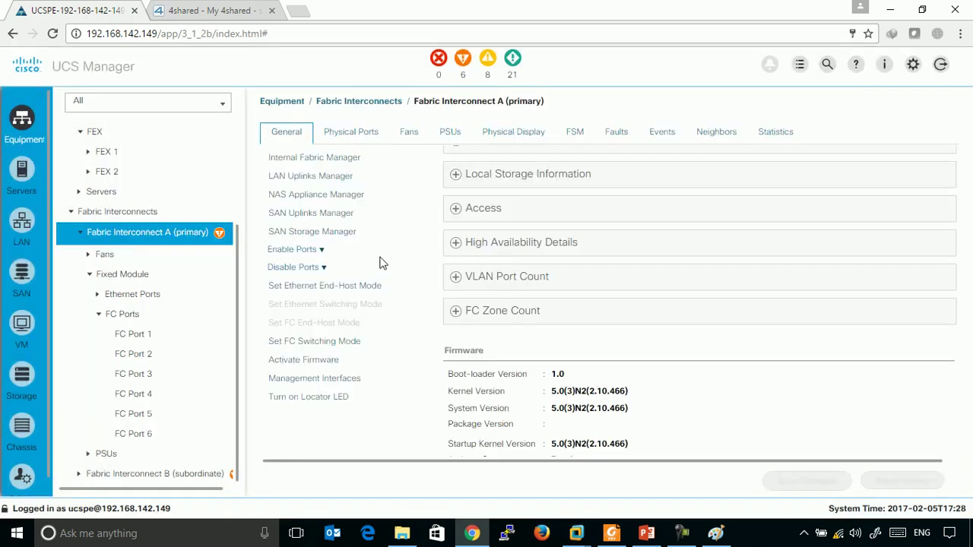
- Look through Fabric Interconnect A's available actions and review the VSAN list in SAN Uplinks Manager, leaving it without changes
scroll(623, 314, down, 1)
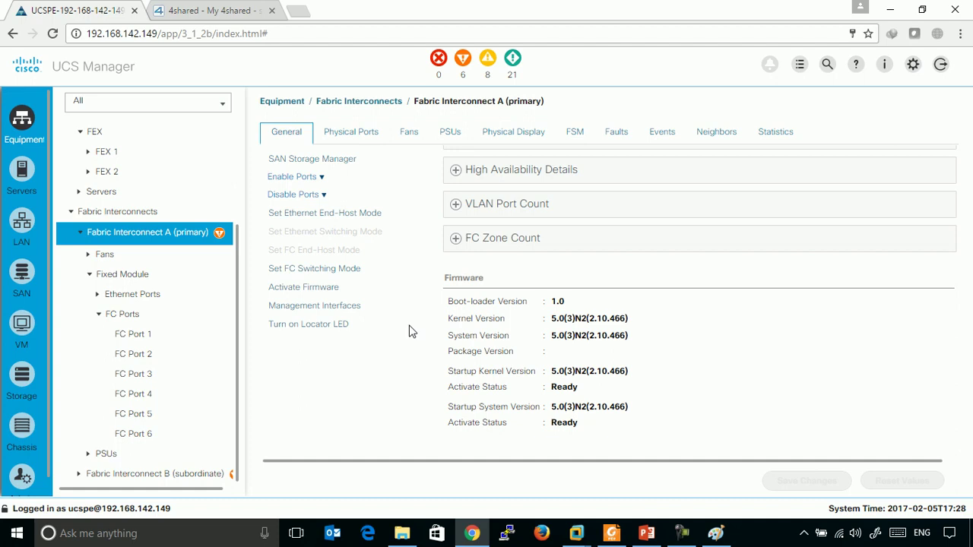
scroll(408, 331, up, 1)
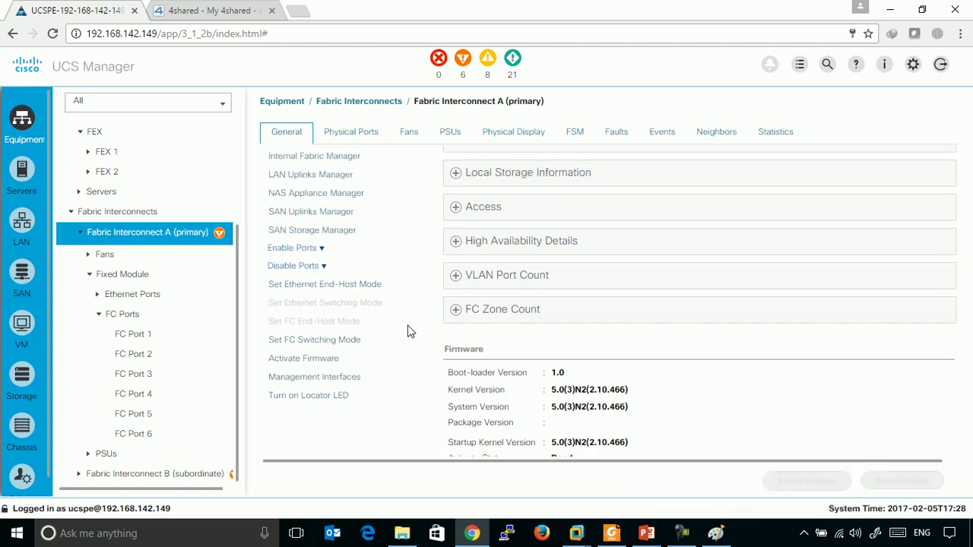
scroll(408, 331, up, 1)
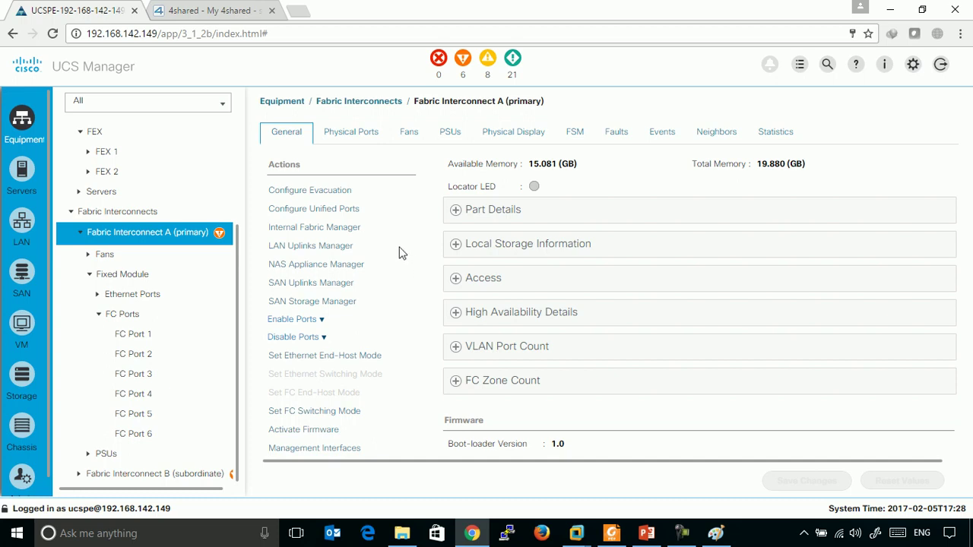
scroll(410, 250, down, 1)
scroll(410, 251, down, 1)
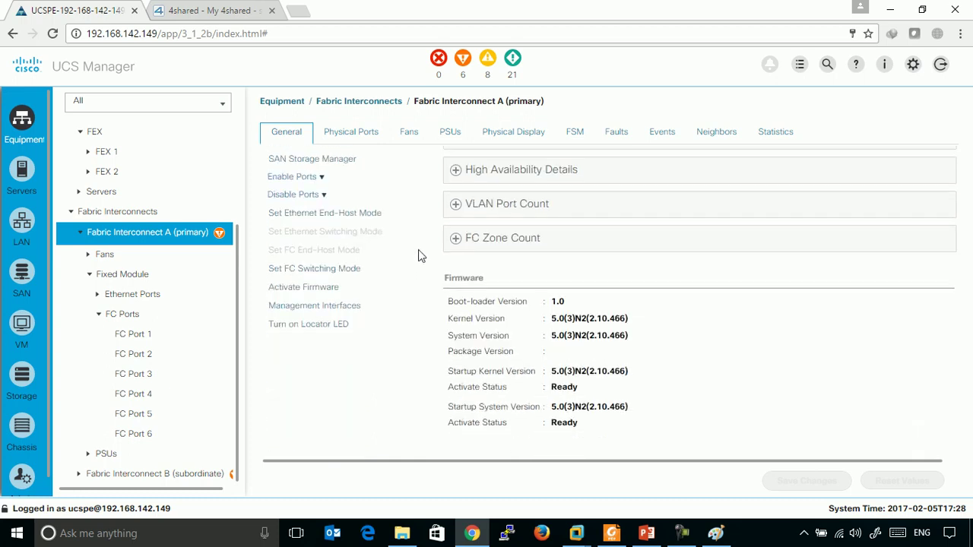
scroll(417, 259, up, 1)
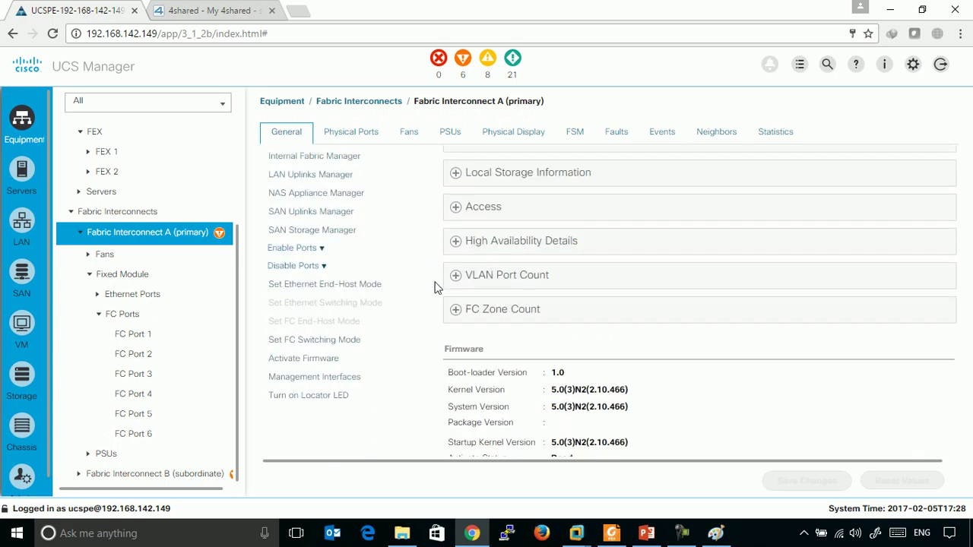
click(321, 215)
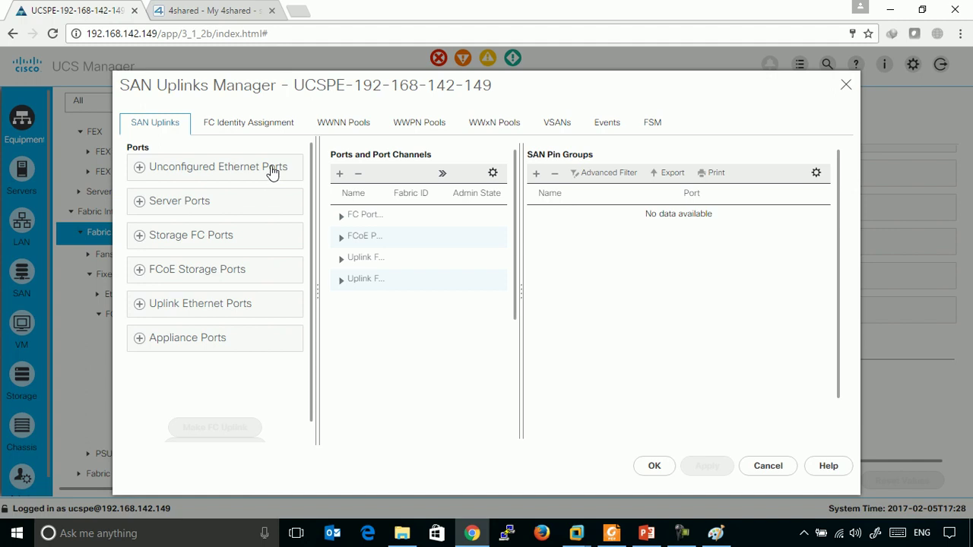
click(556, 126)
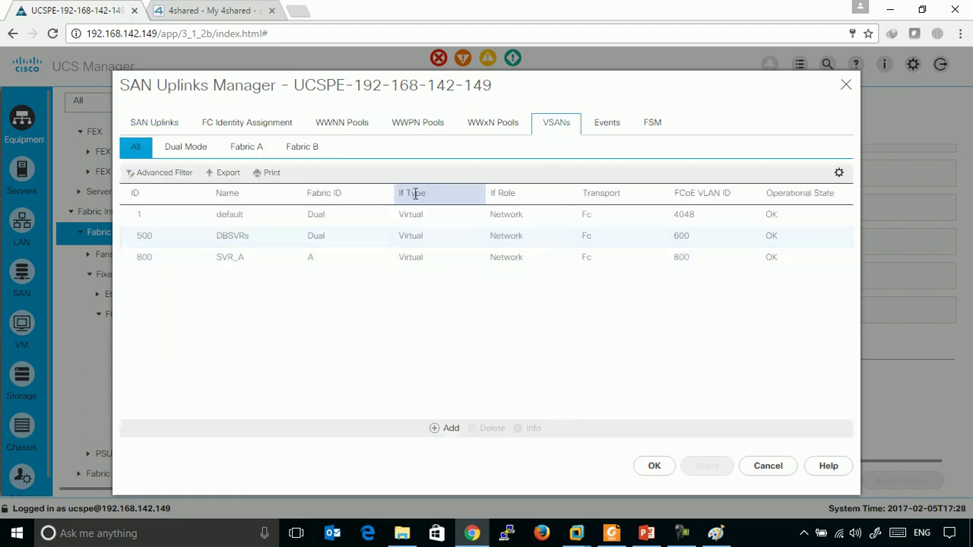
click(142, 125)
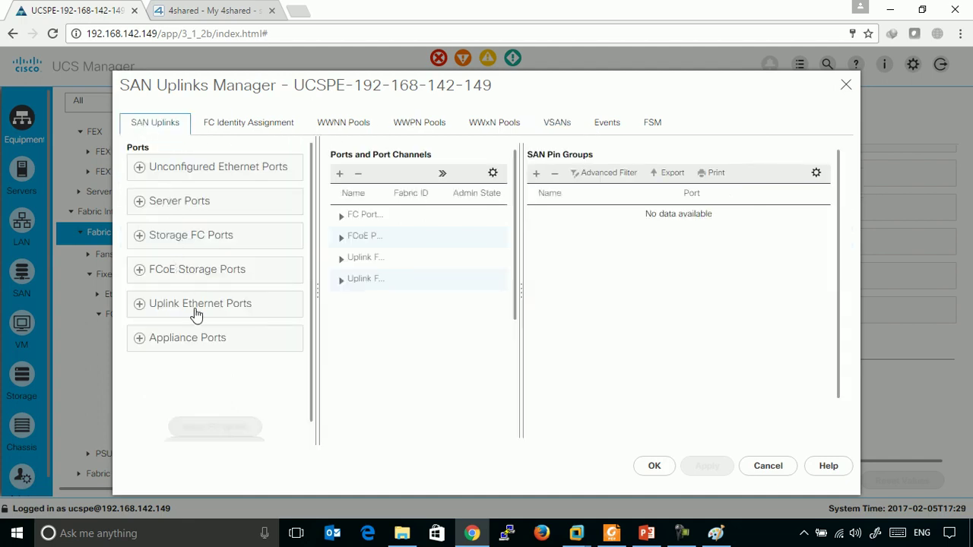
click(772, 467)
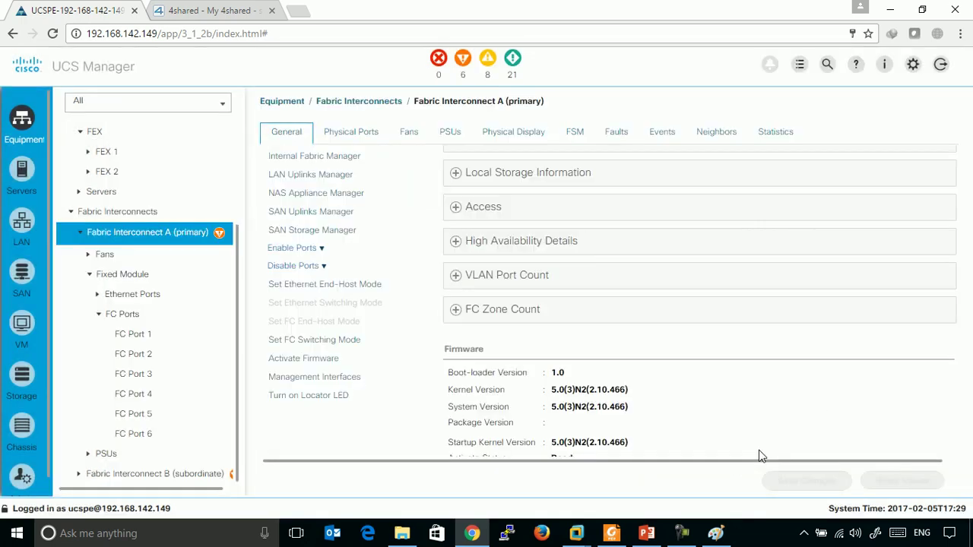
- Check the Ethernet and FC mode status in the fabric interconnects' general properties
scroll(396, 242, up, 1)
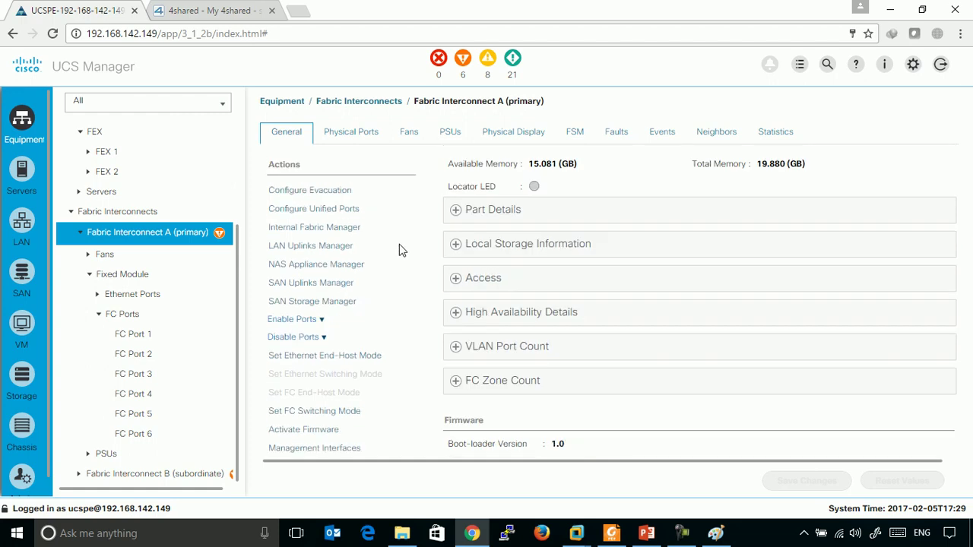
scroll(403, 252, up, 2)
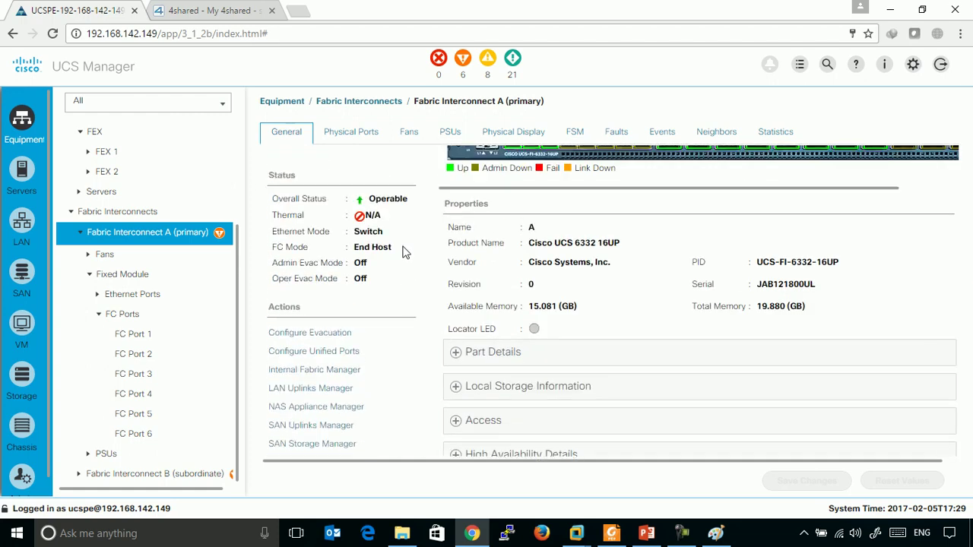
scroll(402, 251, up, 2)
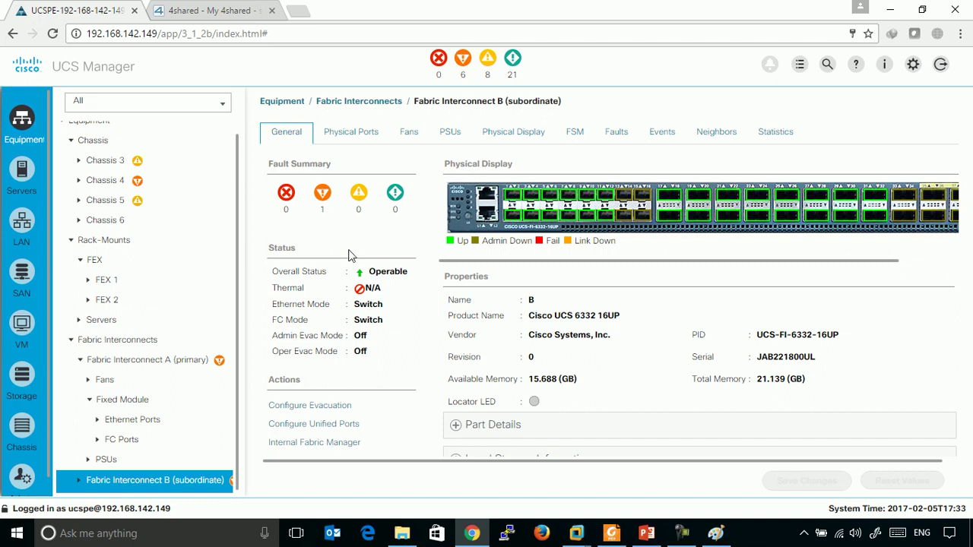
- Enable FC uplink trunking for Fabric B in the SAN Cloud
click(21, 278)
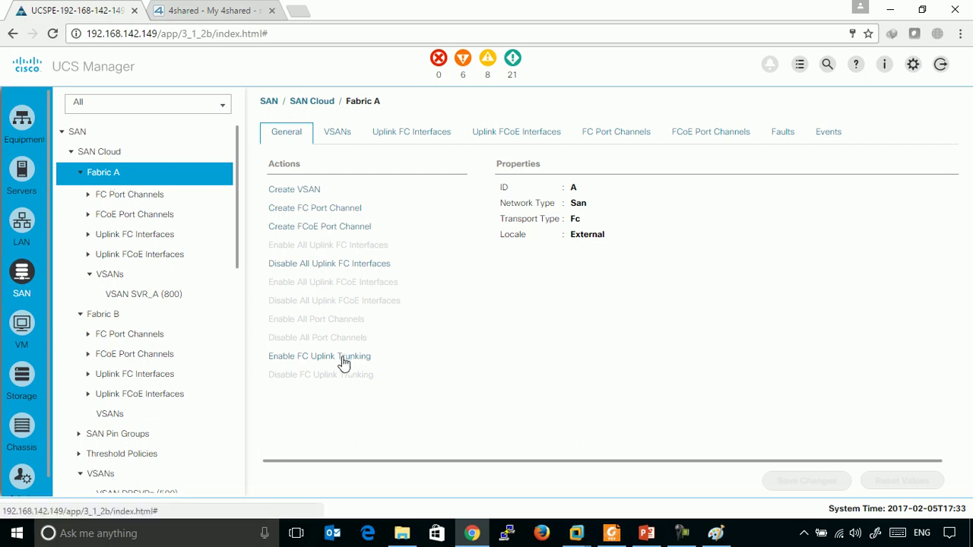
click(111, 319)
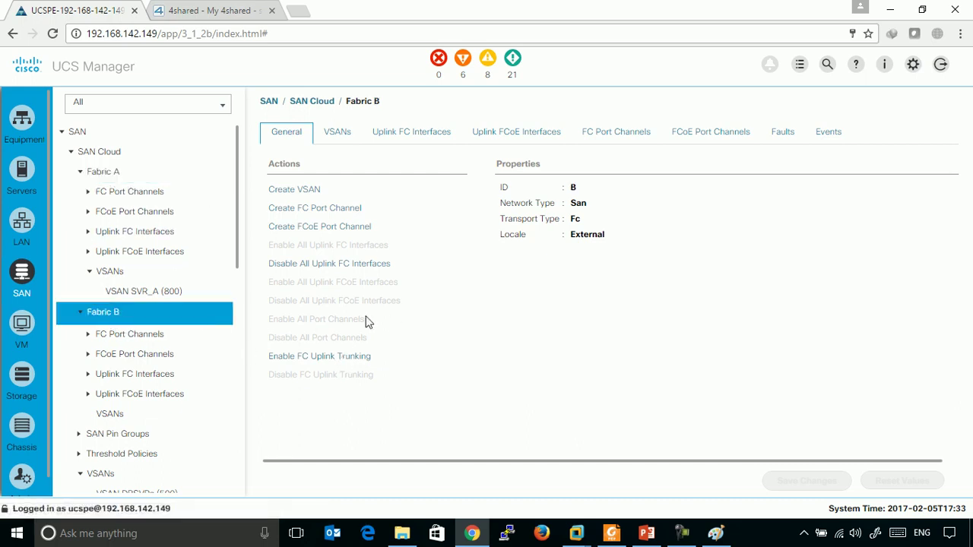
click(333, 357)
click(520, 319)
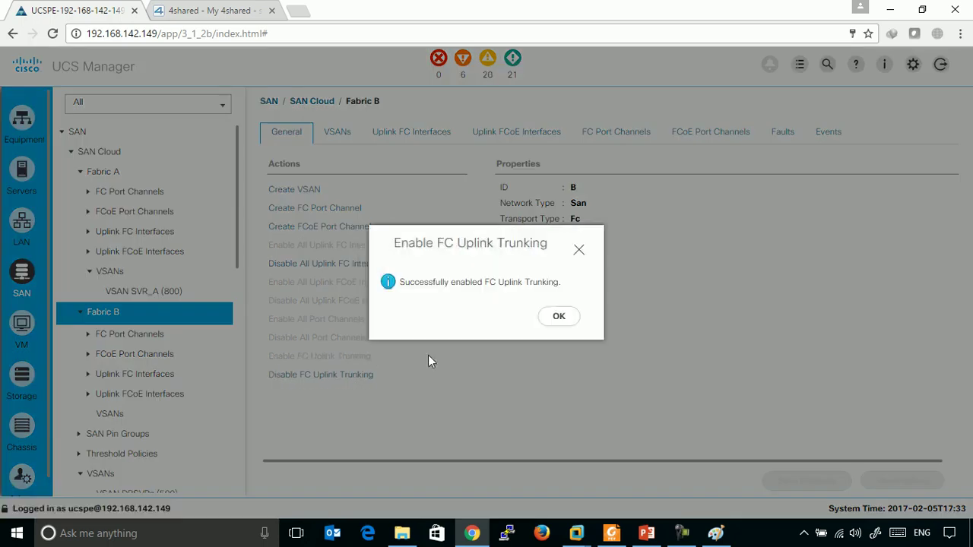
click(558, 317)
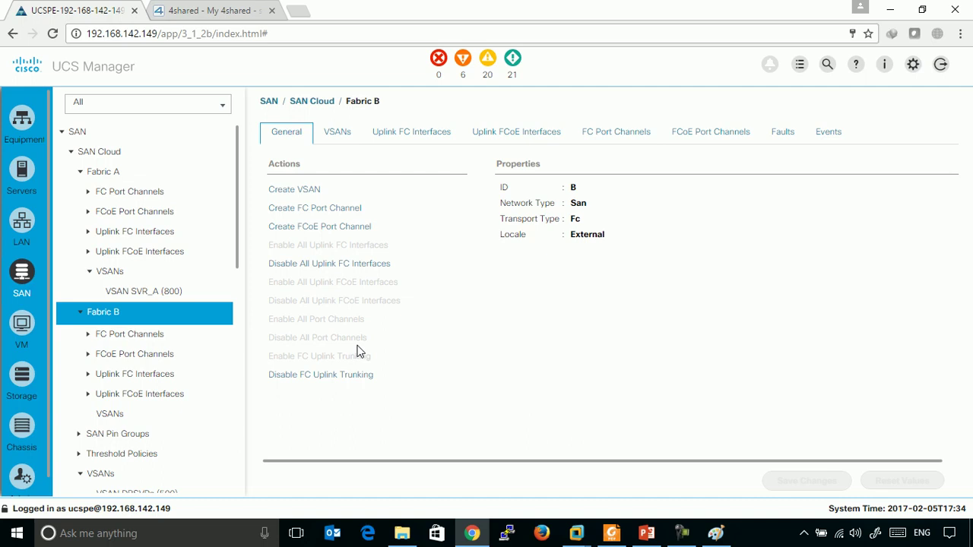
- Switch to the course guide in Foxit Reader and read from the VSAN trunking notes to the Provision Fibre Channel Port Channels topic
click(611, 533)
scroll(545, 220, down, 3)
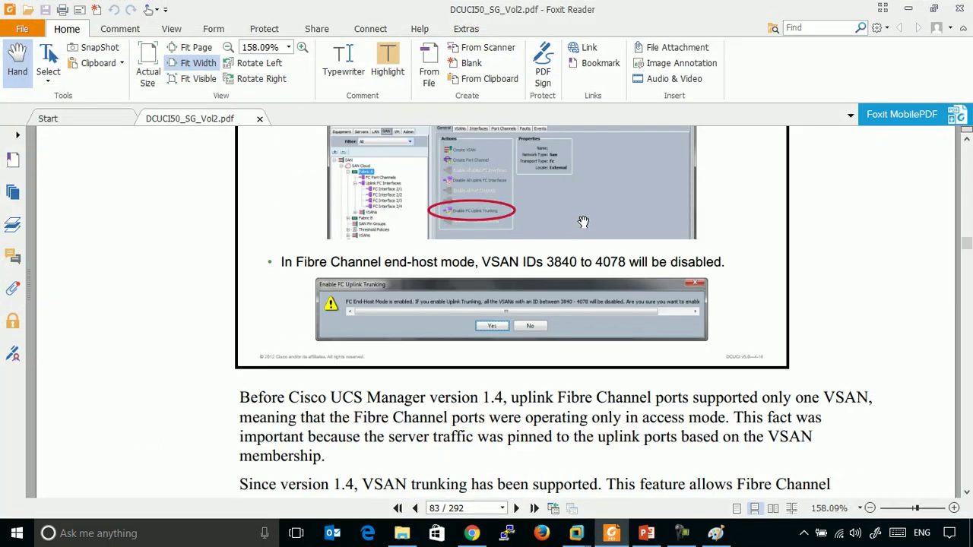
scroll(582, 220, down, 6)
scroll(582, 217, down, 5)
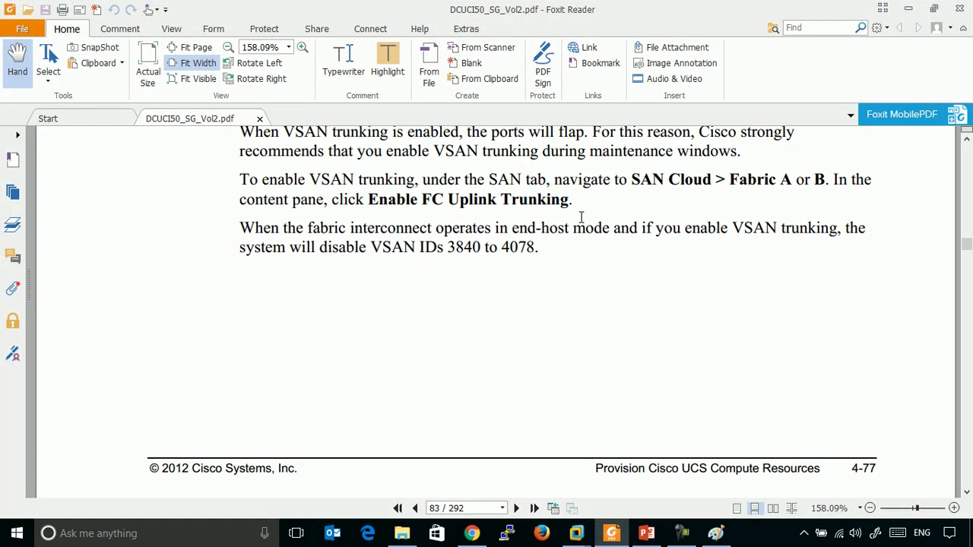
scroll(580, 223, down, 2)
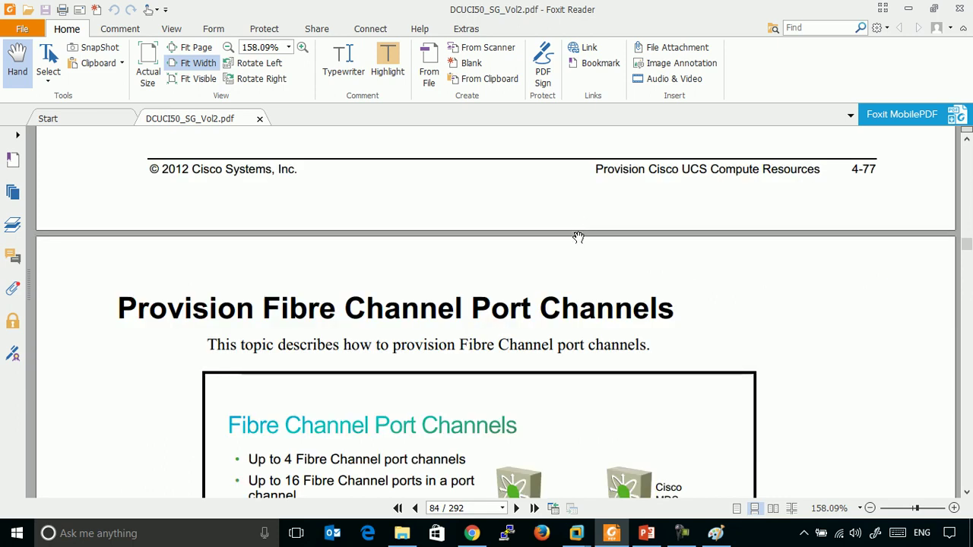
drag(444, 305, 450, 229)
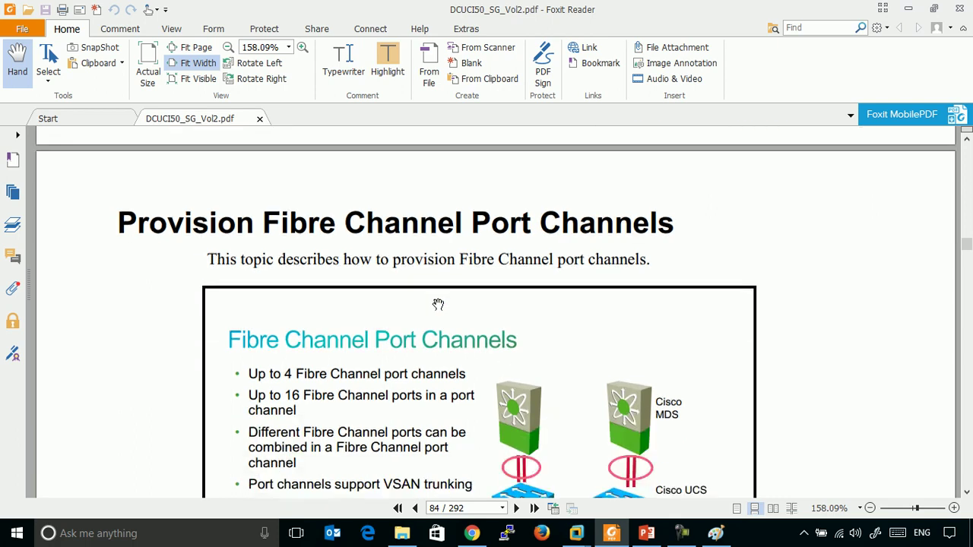
scroll(673, 228, down, 1)
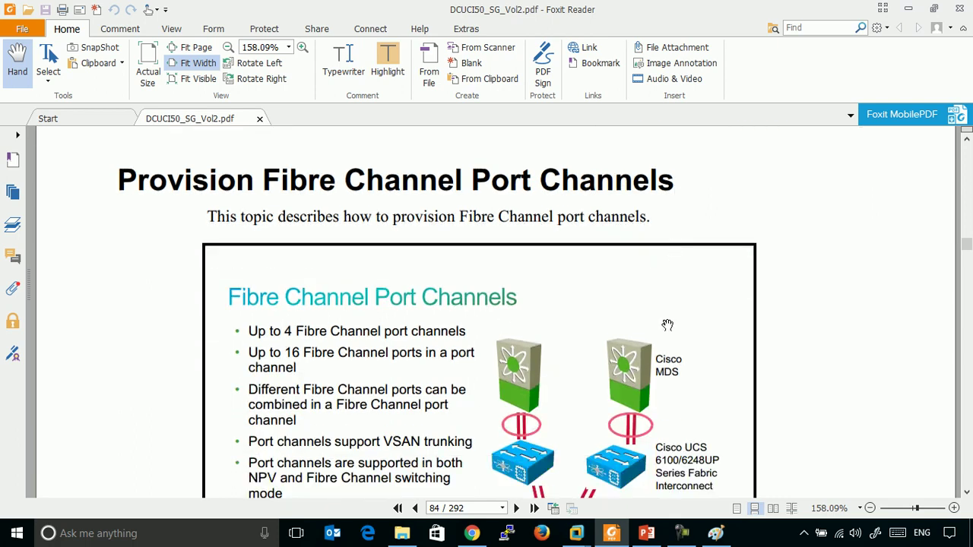
- Return to UCS Manager in Chrome and look over Fabric Interconnect B's port options and the FC port channel lists of Fabrics A and B
click(467, 535)
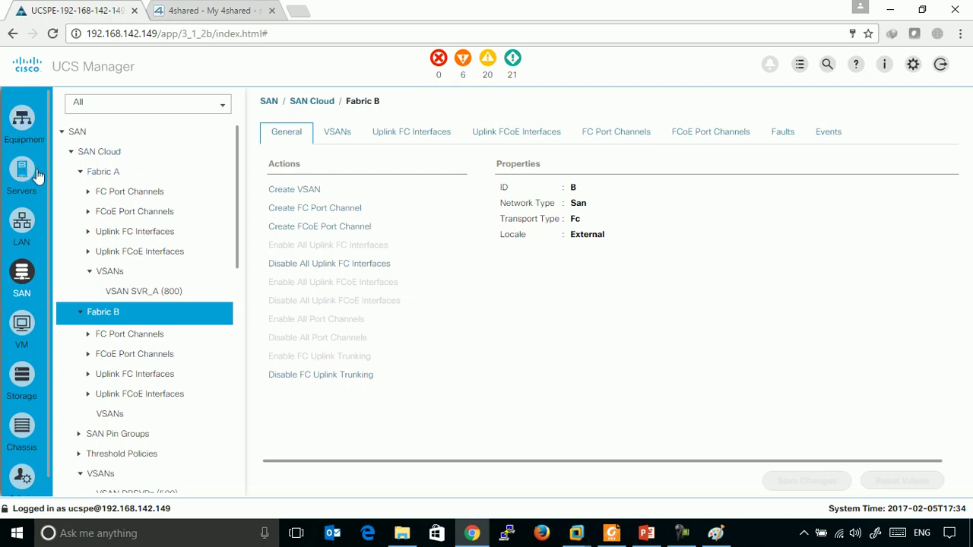
click(148, 193)
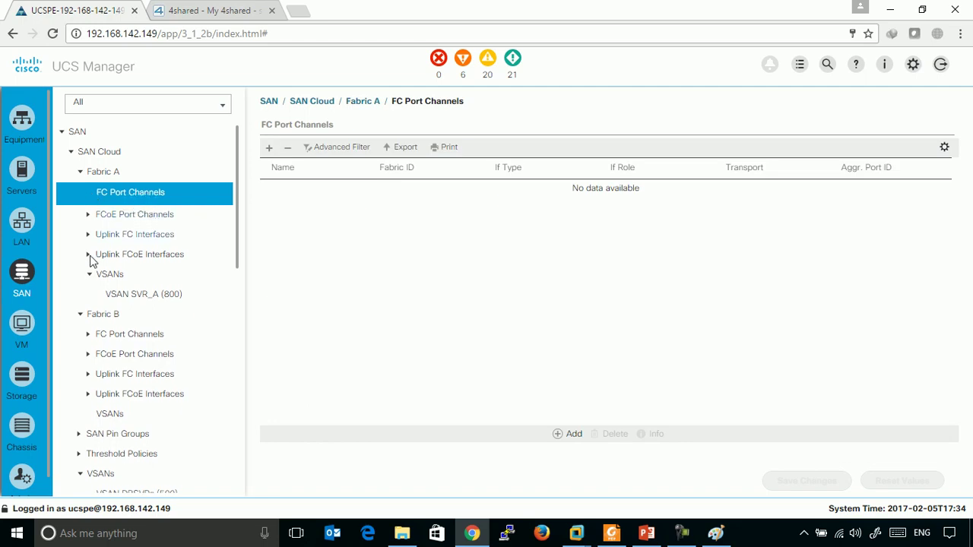
click(24, 122)
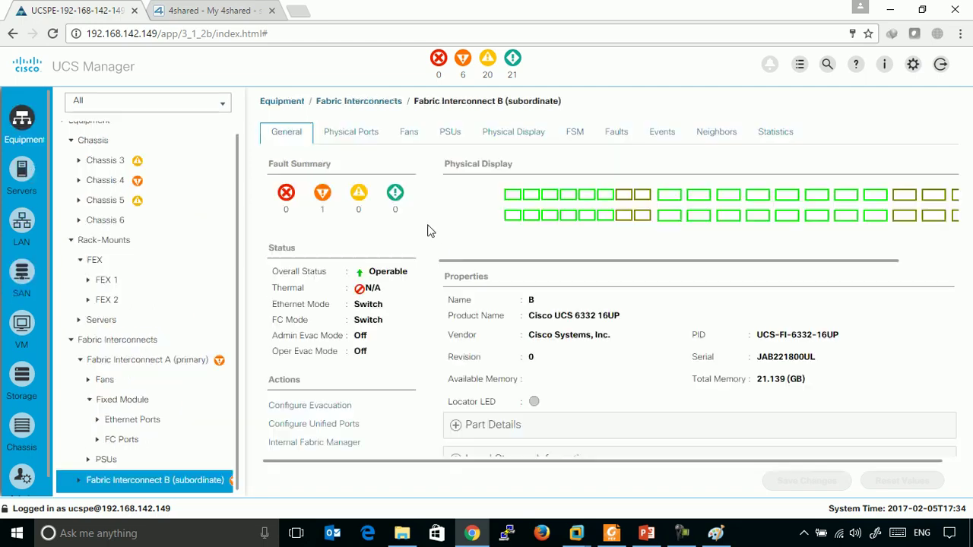
right_click(546, 190)
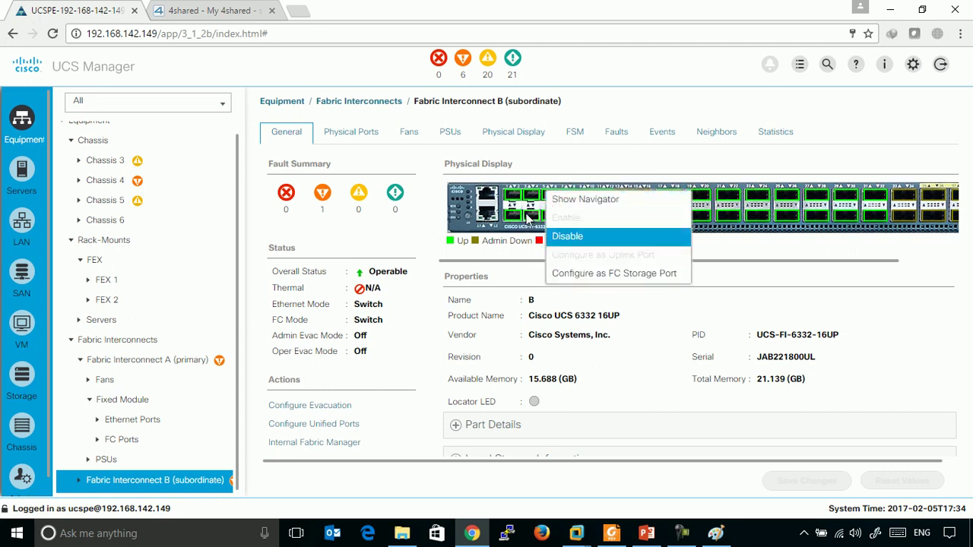
click(25, 202)
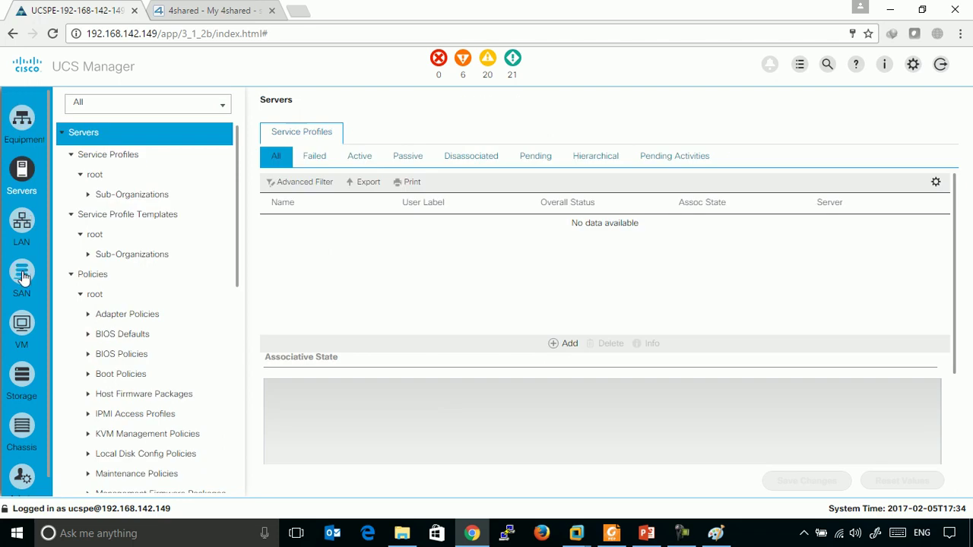
click(22, 277)
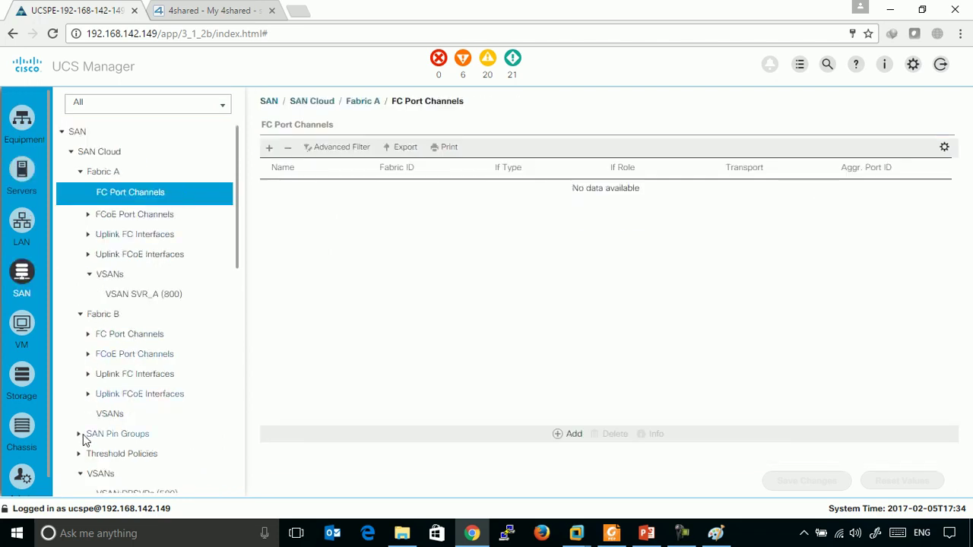
click(88, 339)
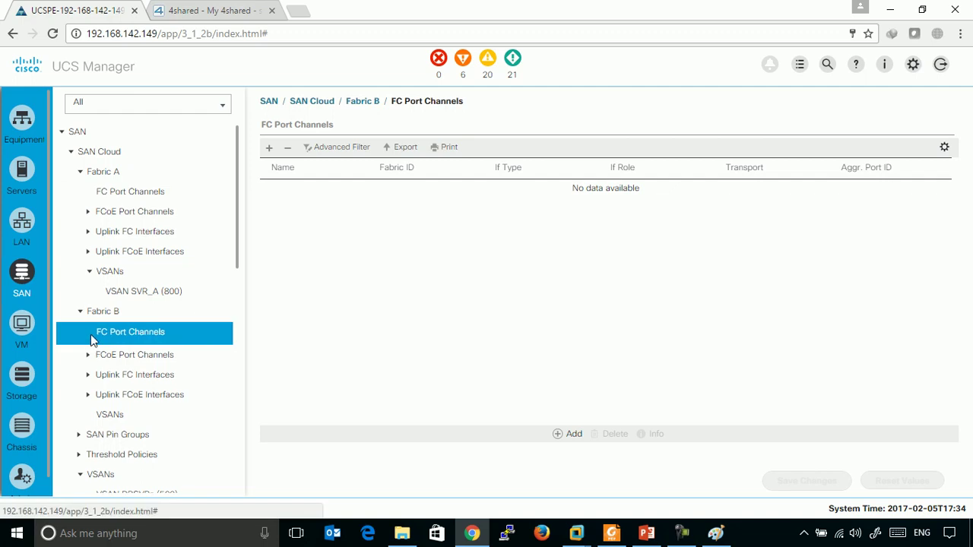
- Walk through the Create FC Port Channel wizard for Fabric A to its port selection, select port 2, and discard the changes
right_click(147, 198)
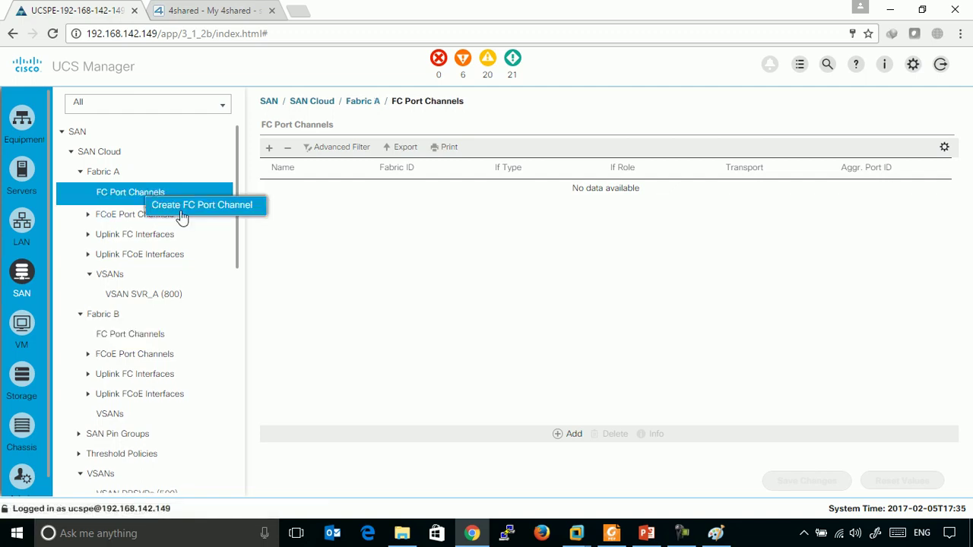
click(182, 209)
text(df)
key(BackSpace)
click(377, 143)
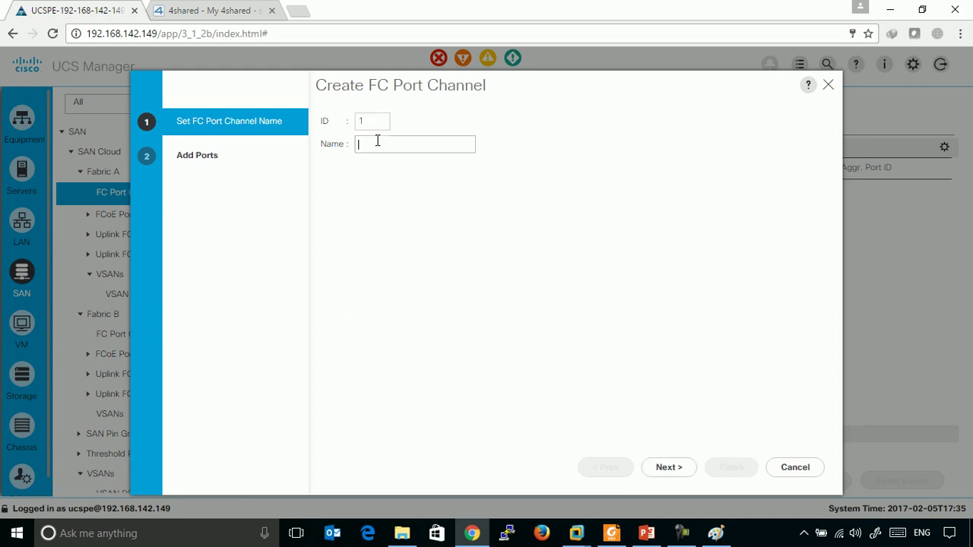
click(659, 468)
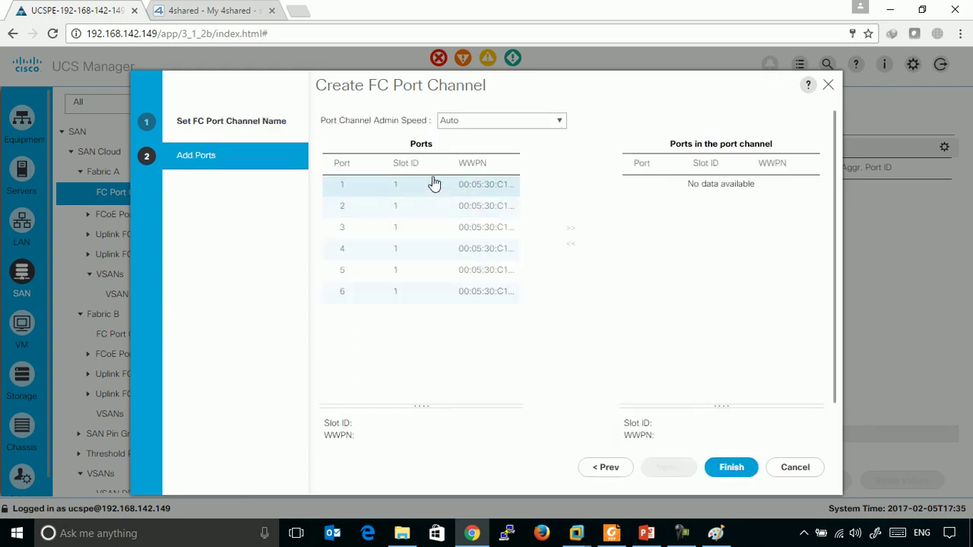
click(430, 184)
click(456, 207)
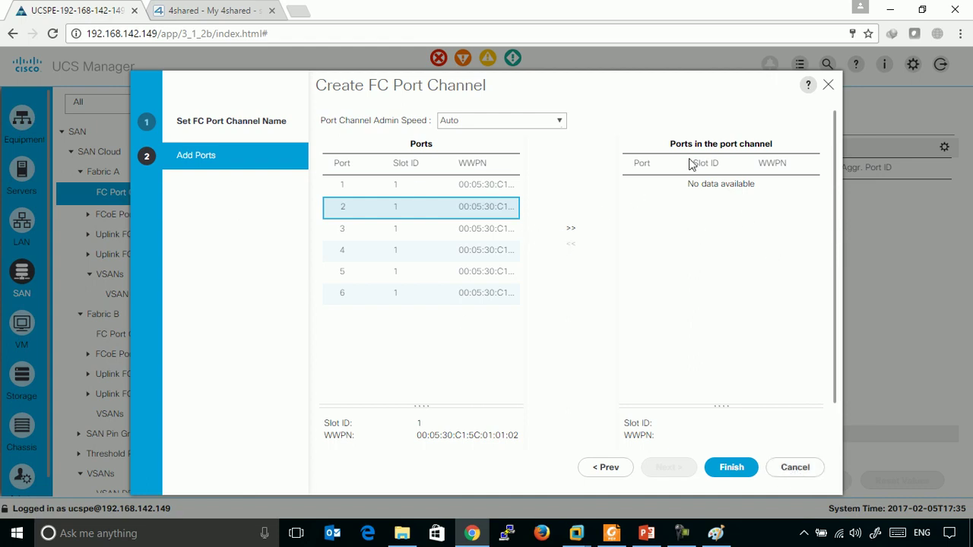
click(803, 463)
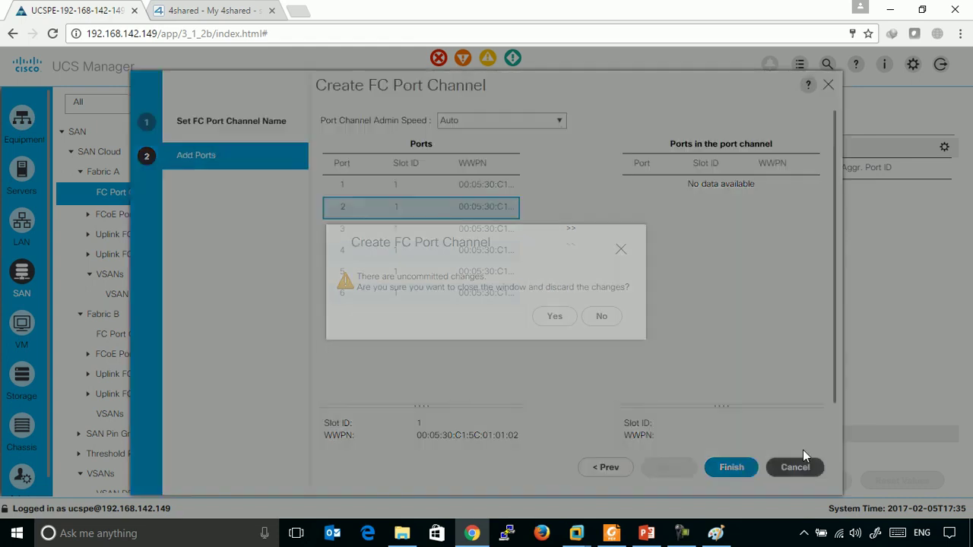
click(552, 319)
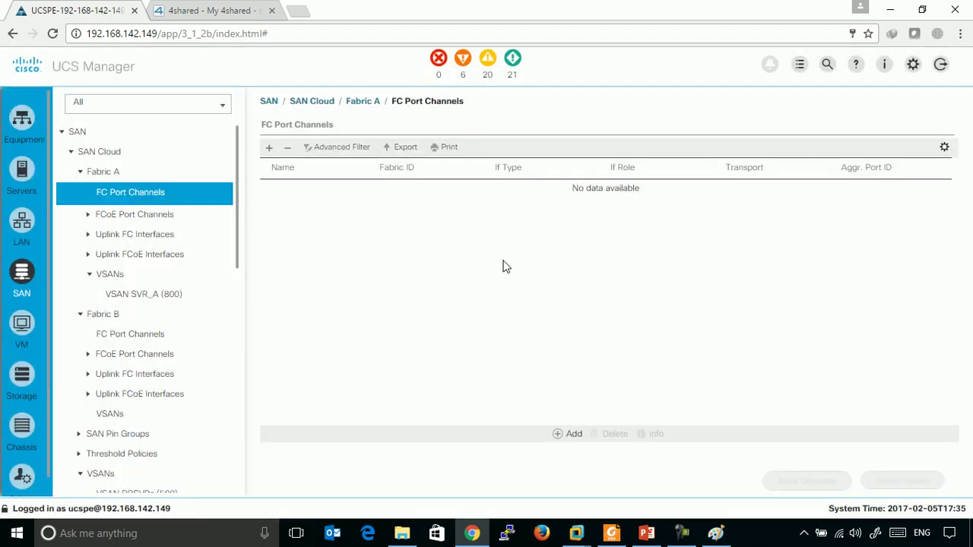
- Switch to the course guide in Foxit Reader and read the Fibre Channel port channel pages up to the Fibre Channel Storage Ports topic
click(611, 533)
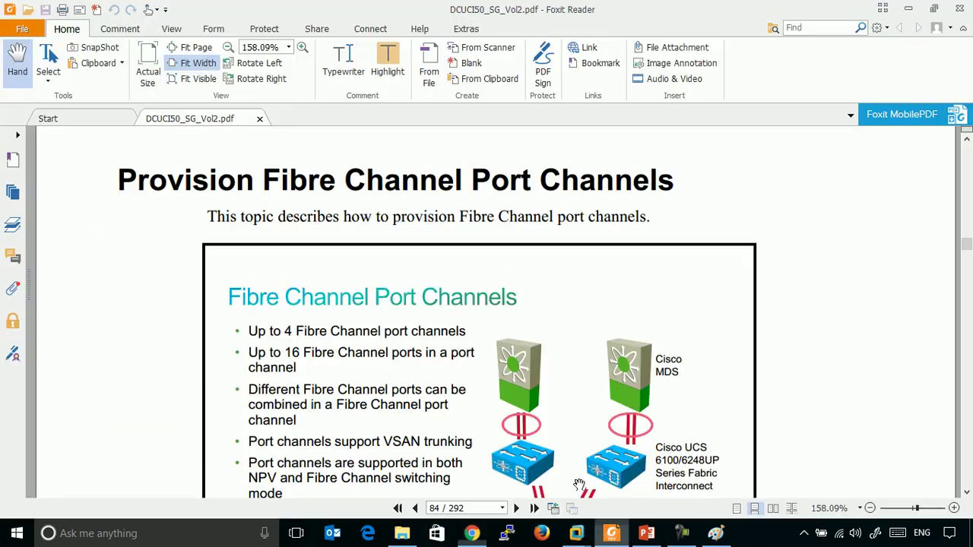
scroll(519, 354, down, 3)
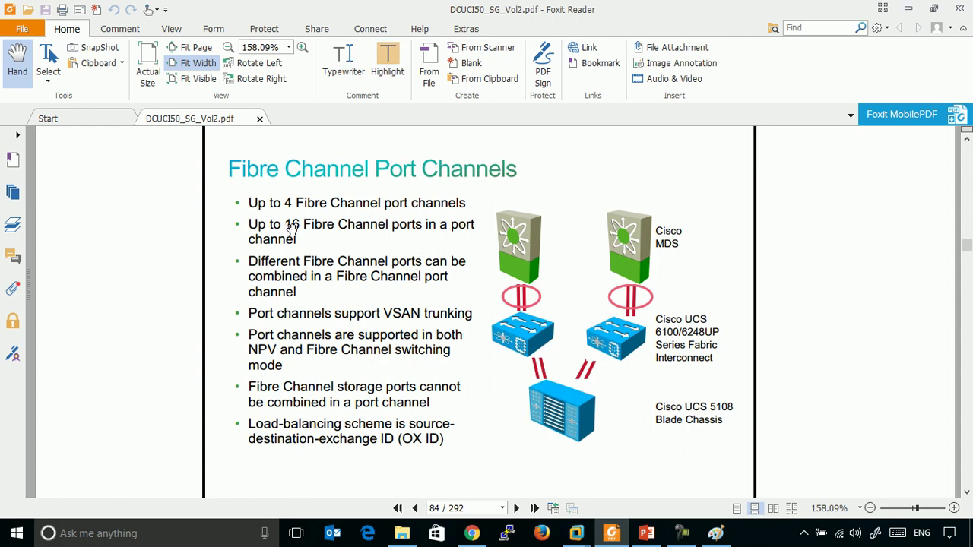
scroll(414, 215, down, 15)
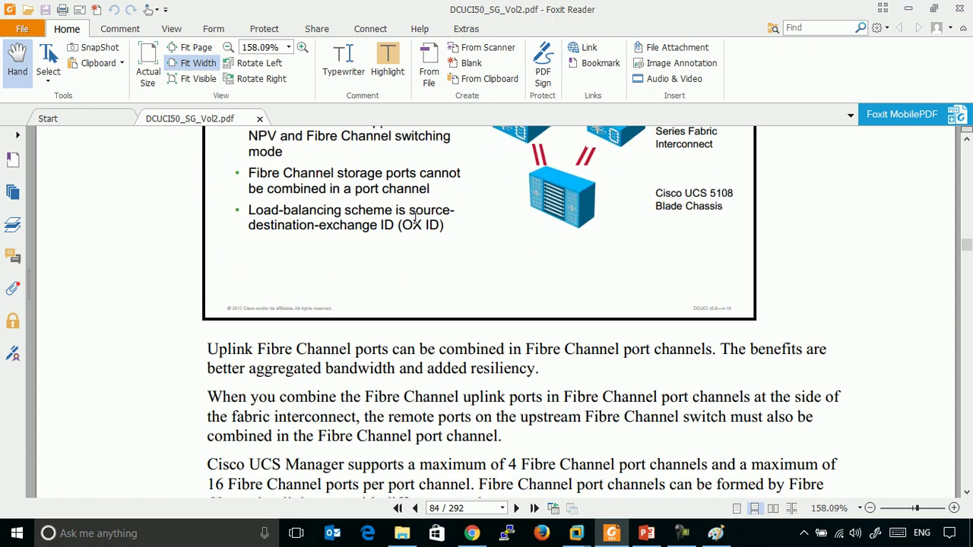
scroll(414, 226, down, 3)
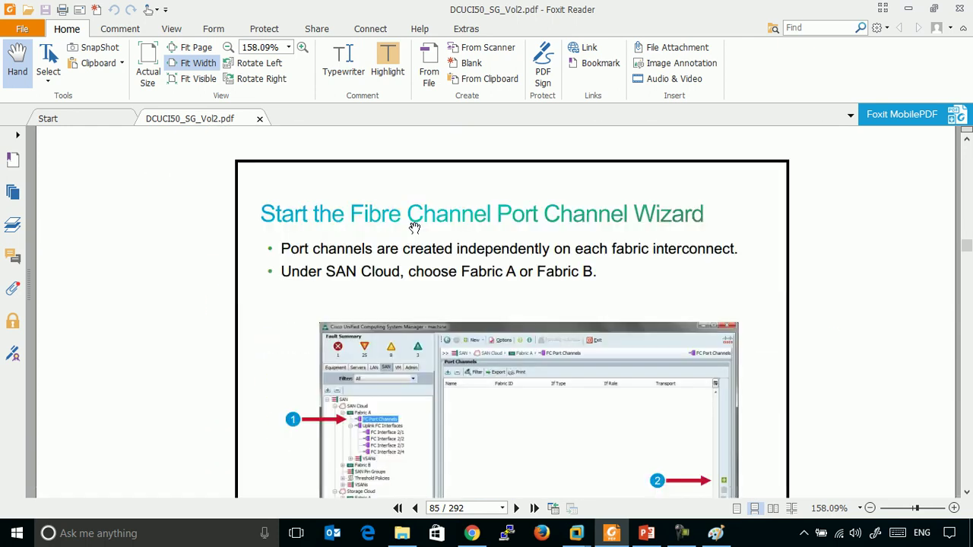
scroll(388, 259, down, 9)
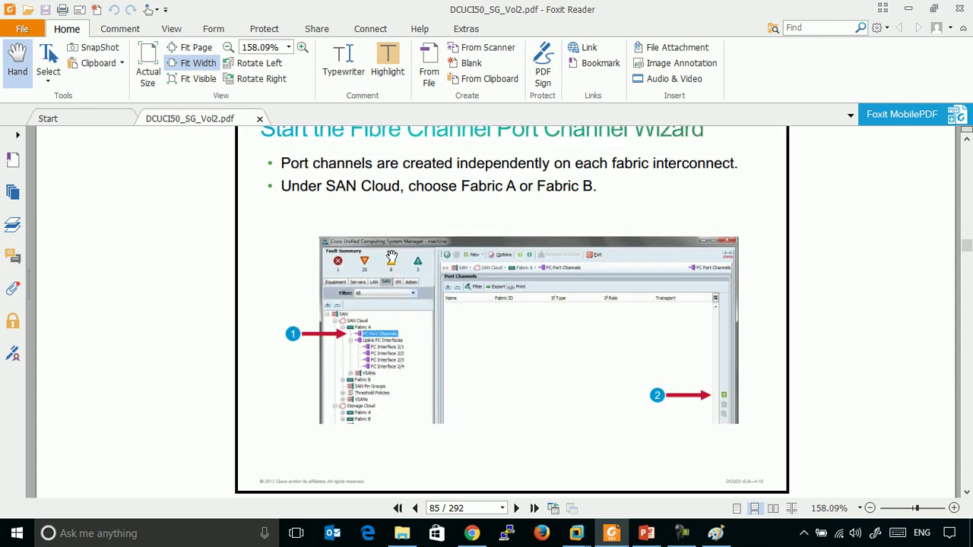
scroll(398, 265, down, 20)
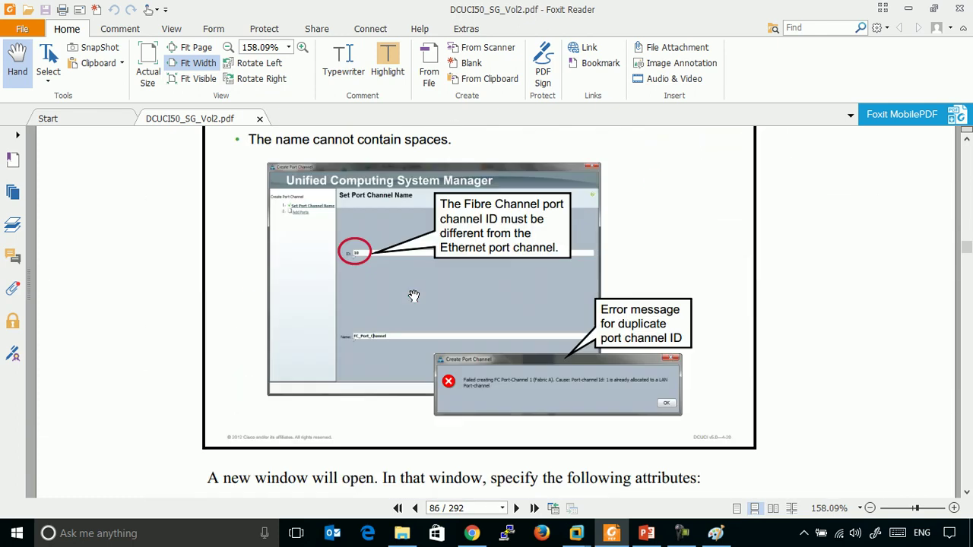
scroll(415, 298, down, 8)
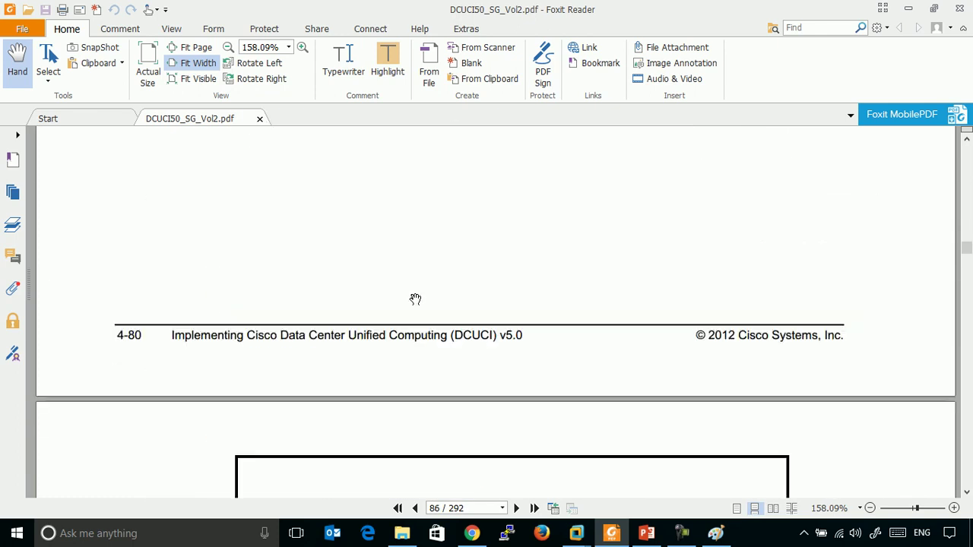
scroll(415, 299, down, 8)
scroll(416, 296, down, 12)
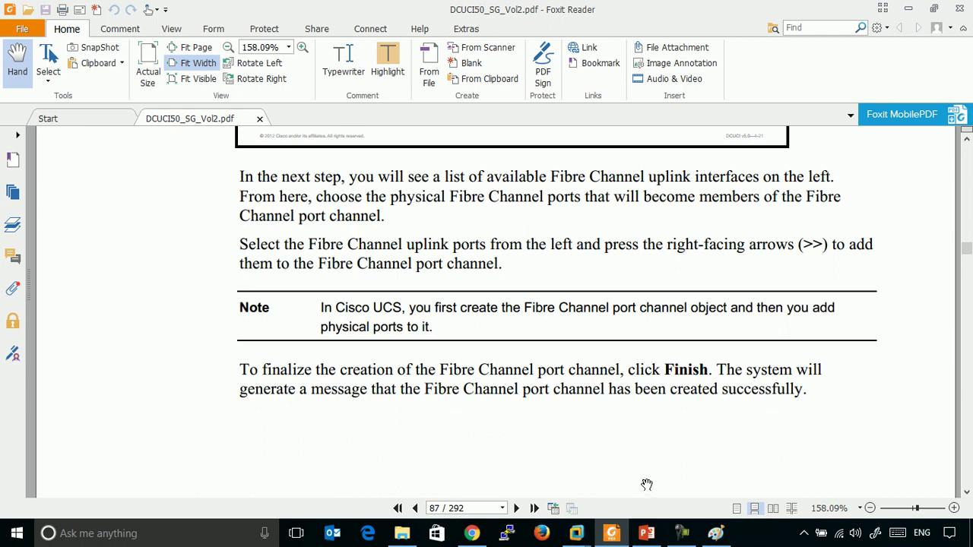
scroll(560, 307, down, 1)
scroll(560, 308, down, 15)
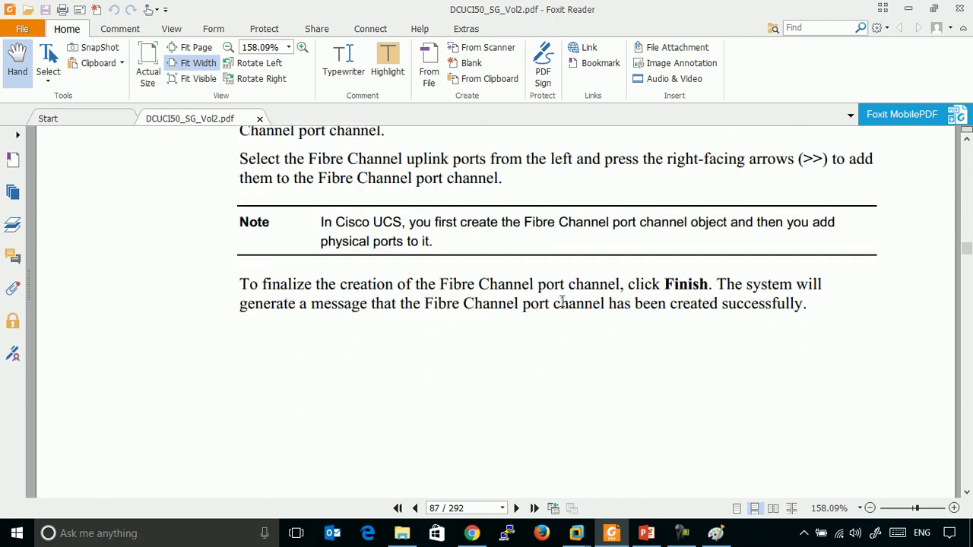
scroll(560, 307, down, 15)
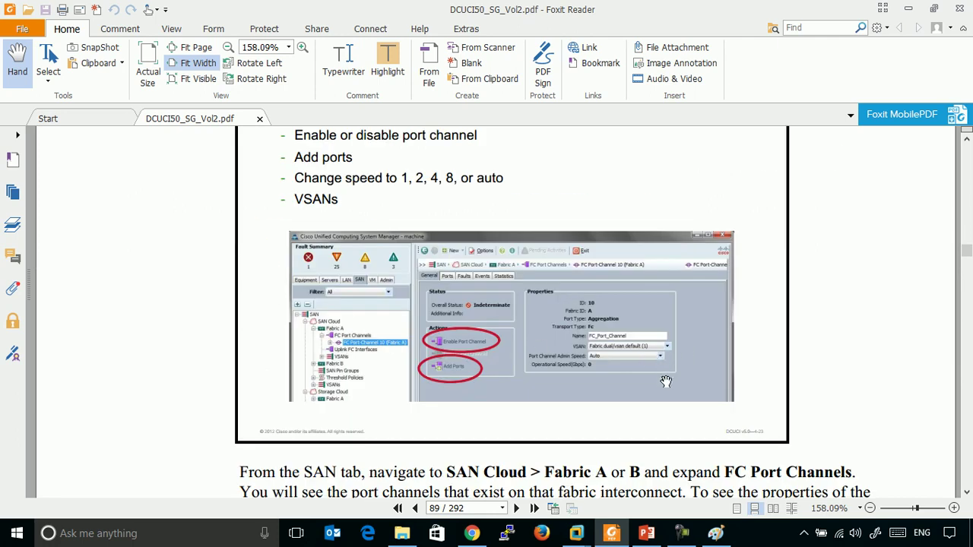
scroll(665, 384, down, 12)
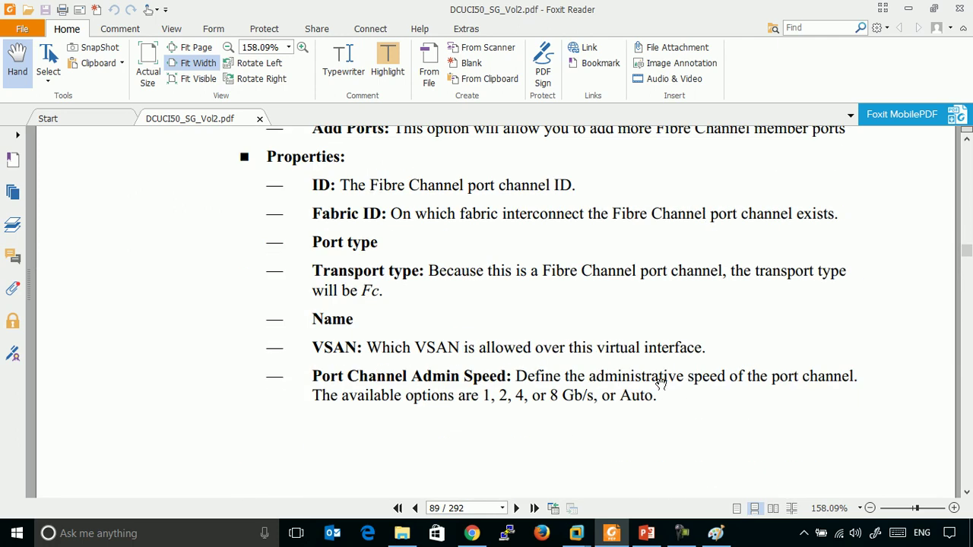
scroll(542, 293, down, 3)
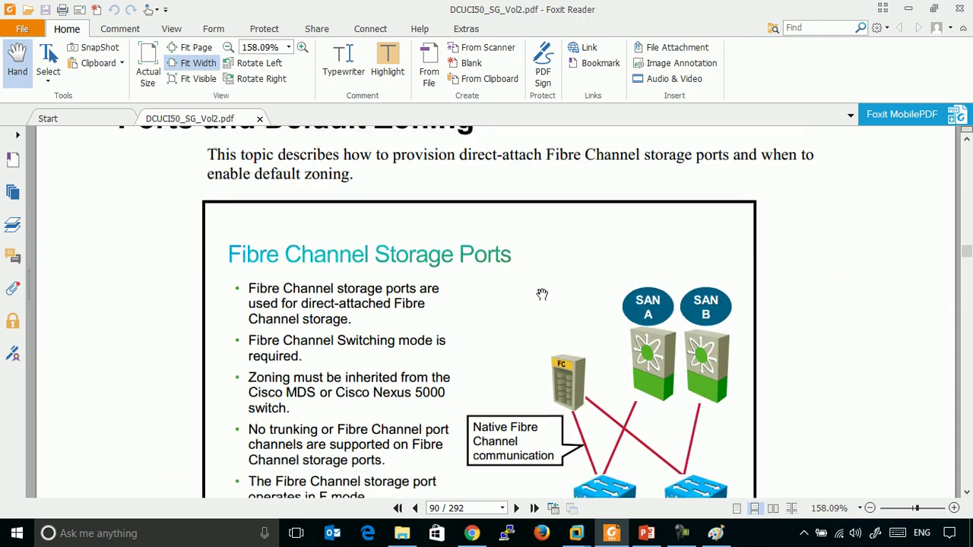
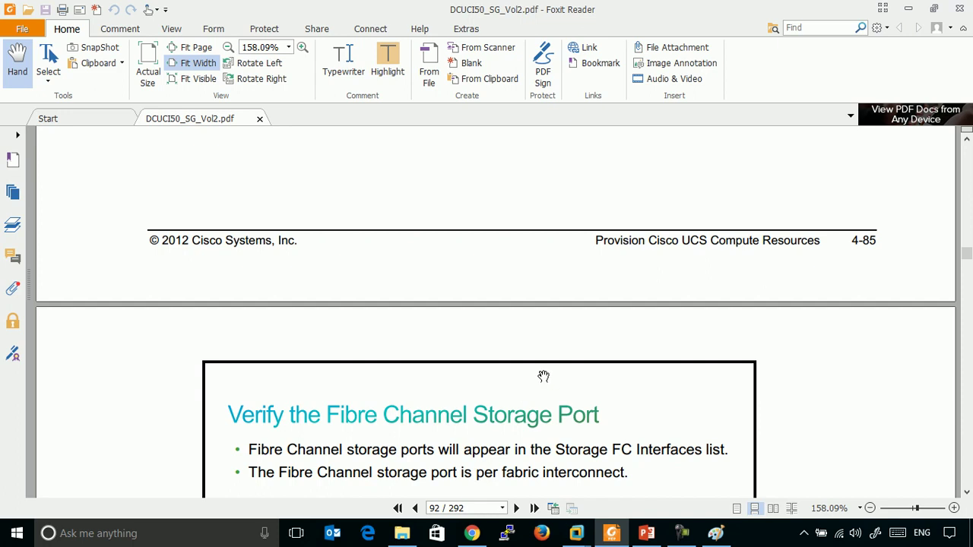
- Read the guide's pages on verifying the Fibre Channel storage port and provisioning Fibre Channel storage VSANs
scroll(544, 376, down, 5)
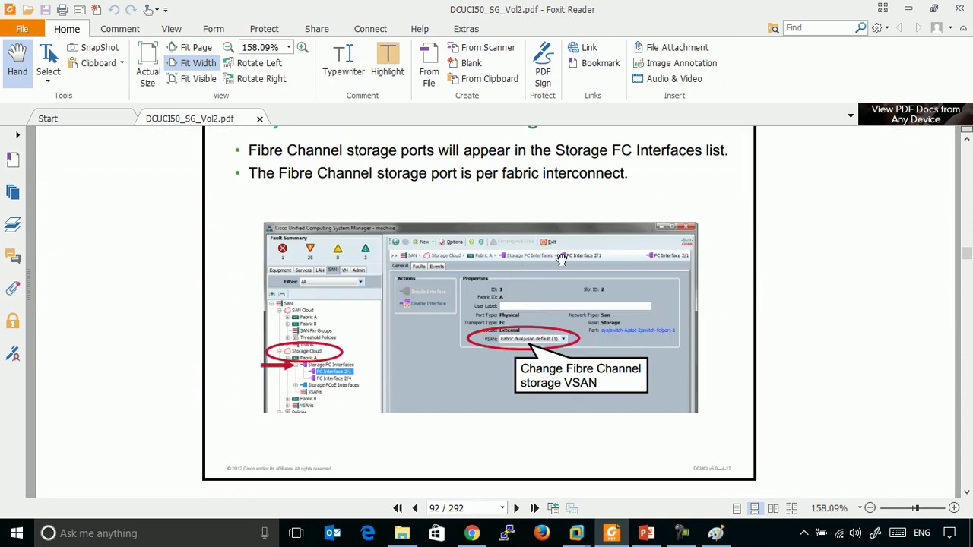
scroll(570, 263, down, 18)
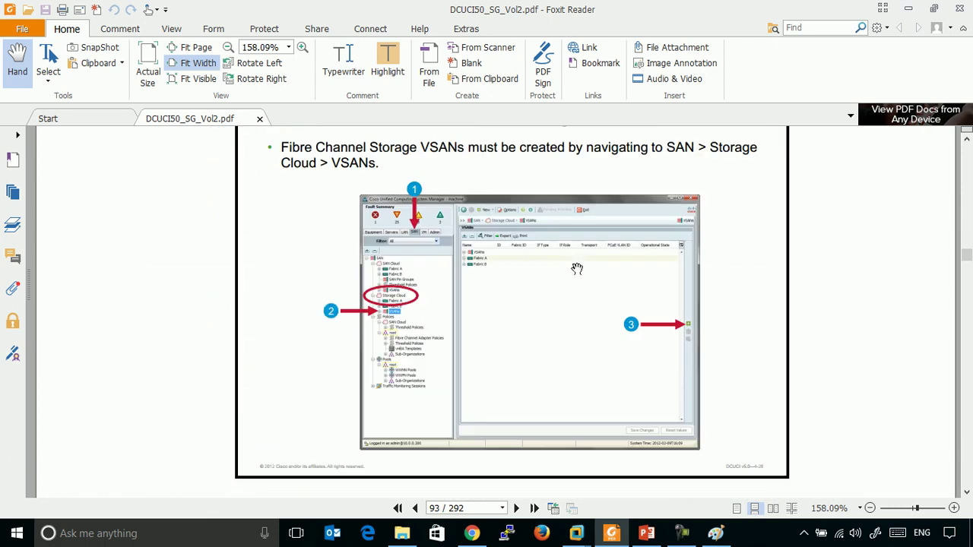
scroll(576, 268, up, 1)
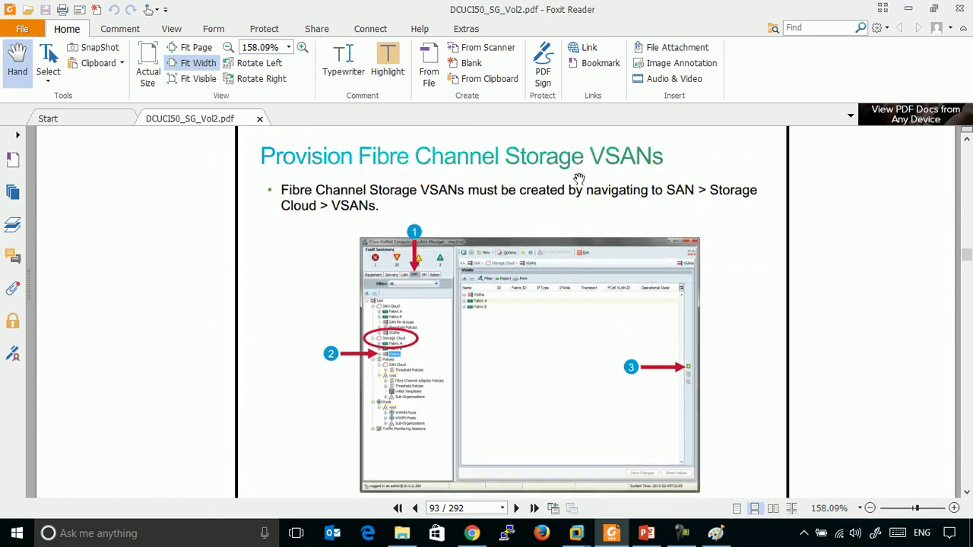
scroll(578, 179, up, 1)
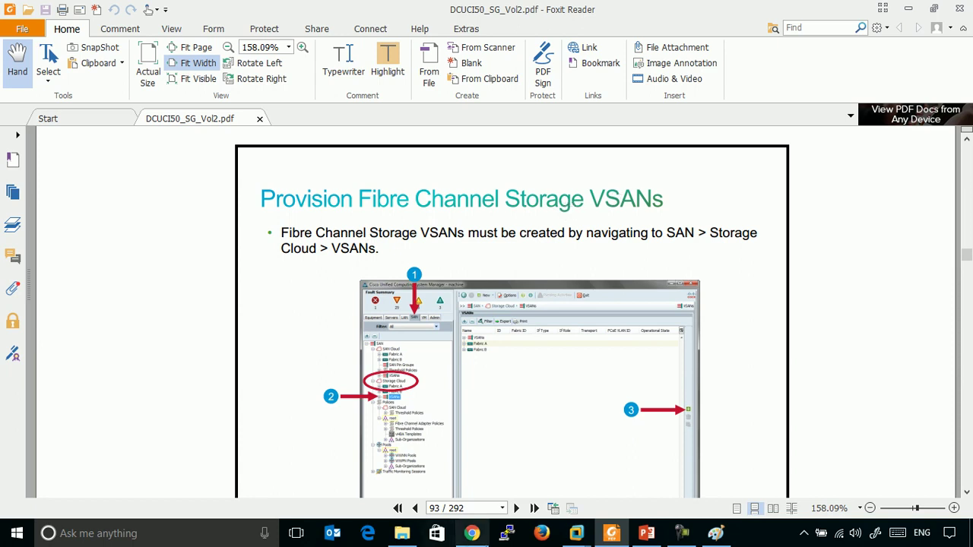
- Return to UCS Manager in Chrome and compare the SAN Cloud and Storage Cloud trees, viewing the Storage Cloud's VSANs
click(472, 532)
click(21, 222)
click(28, 281)
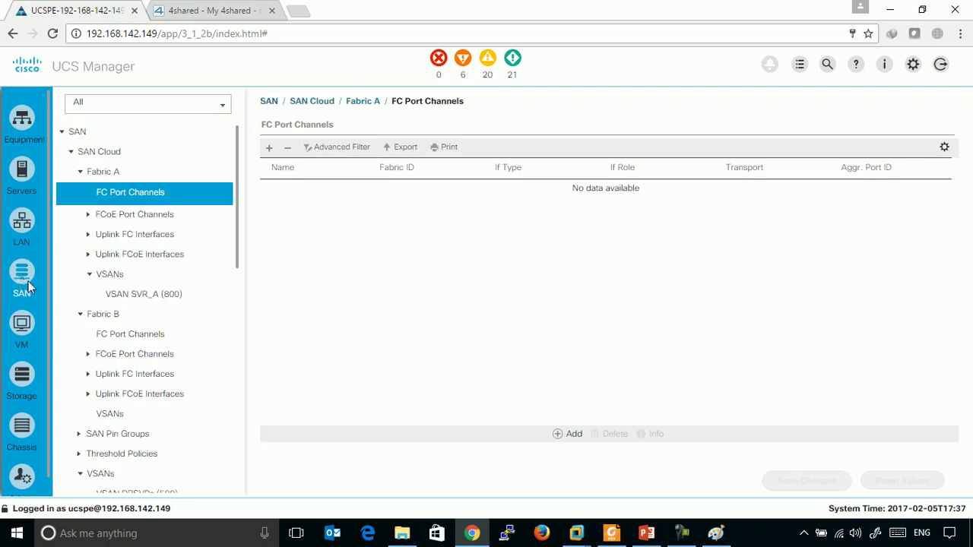
click(73, 155)
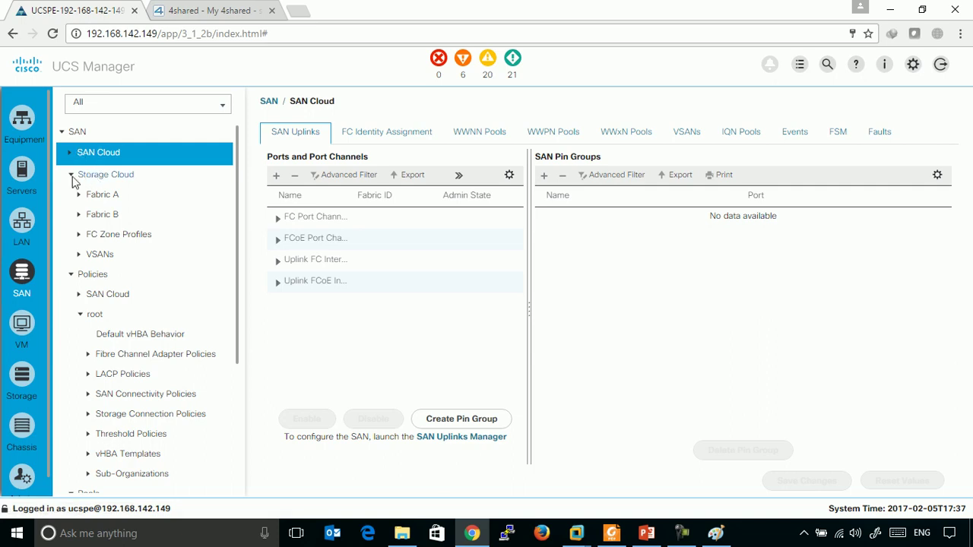
click(81, 253)
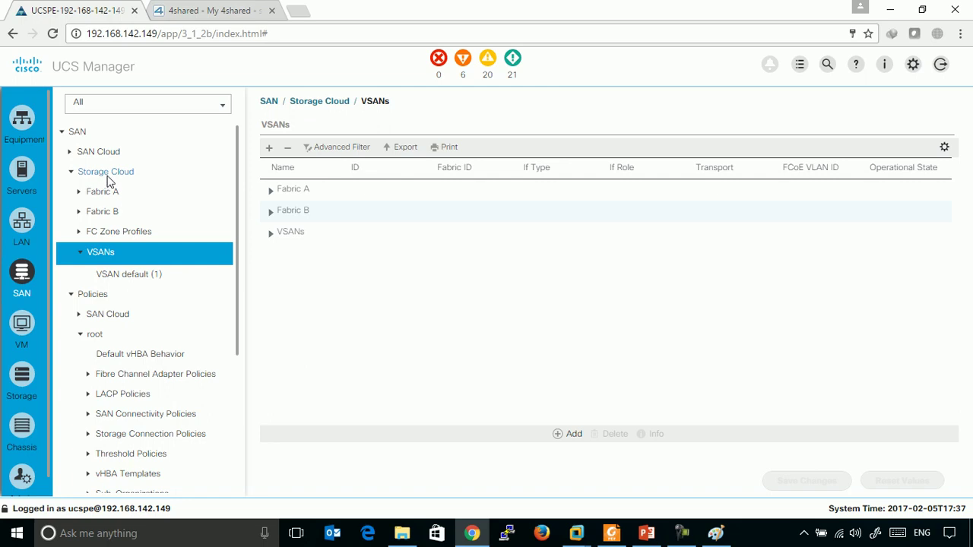
click(69, 155)
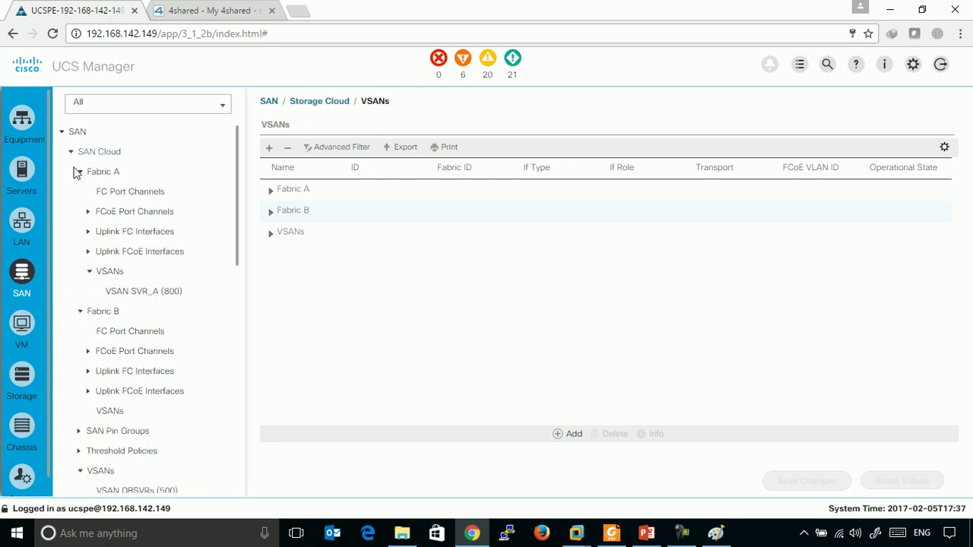
click(71, 152)
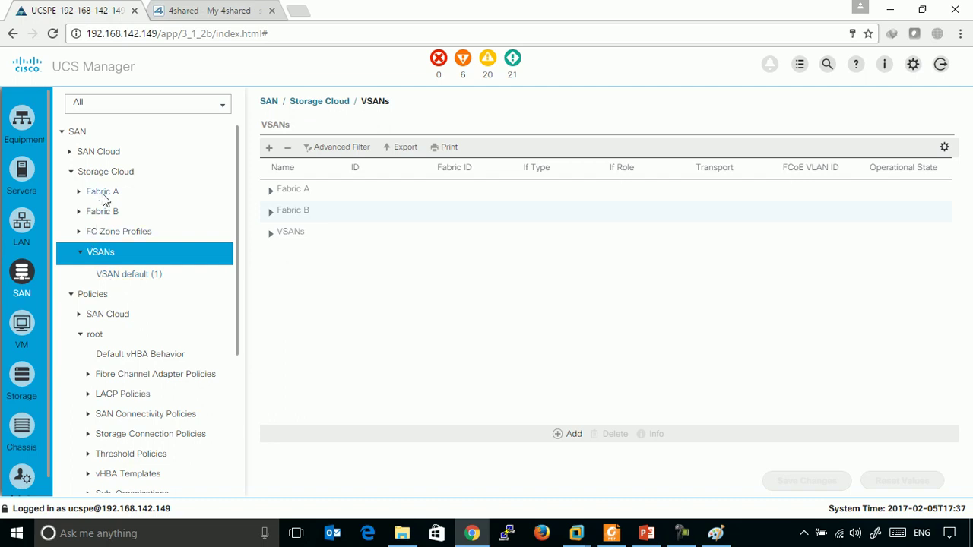
click(70, 173)
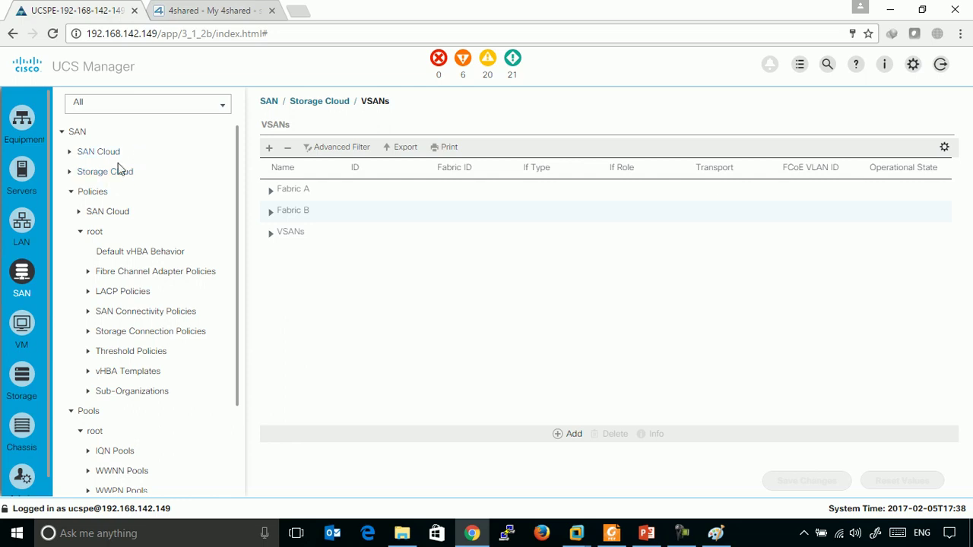
click(69, 171)
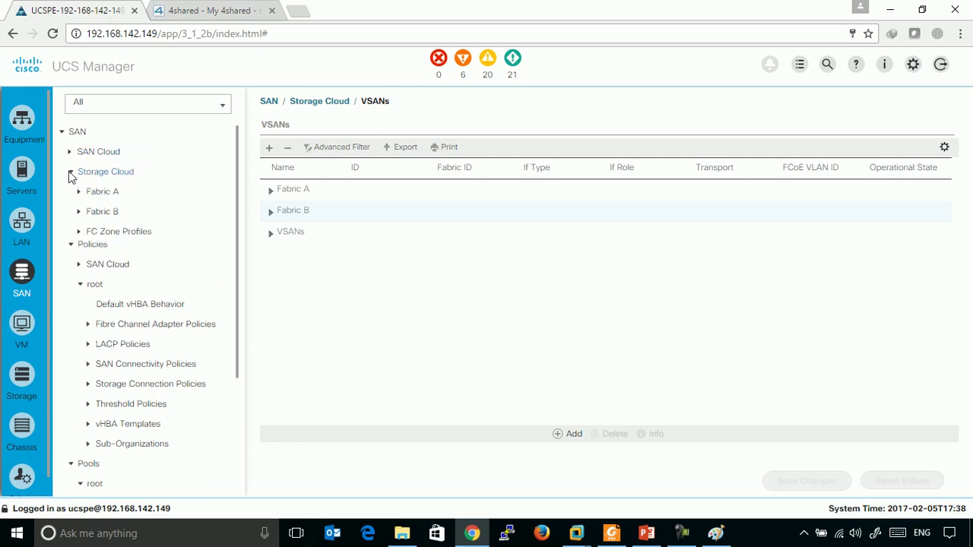
- Open the Create Storage VSAN form for the Storage Cloud's VSANs and examine its FC Zoning setting
double_click(107, 253)
right_click(107, 258)
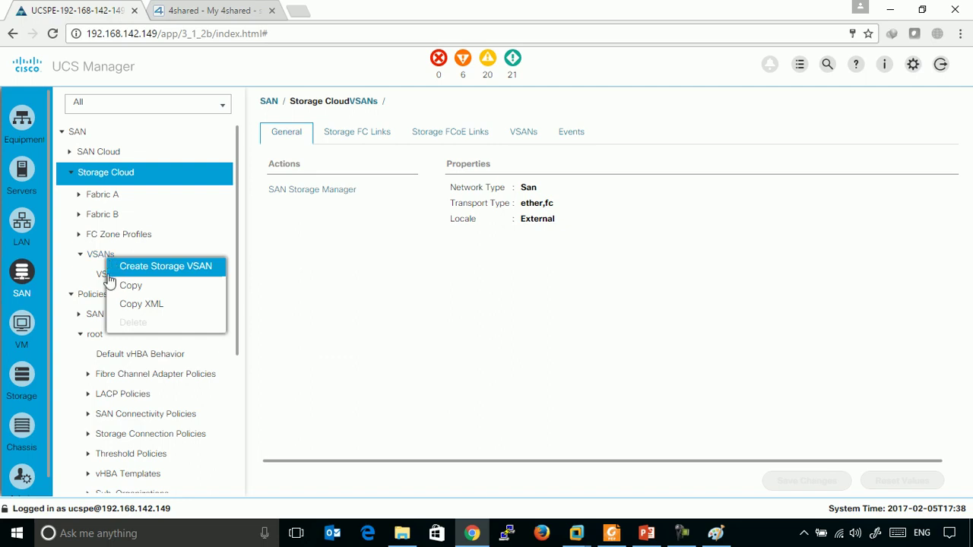
click(104, 260)
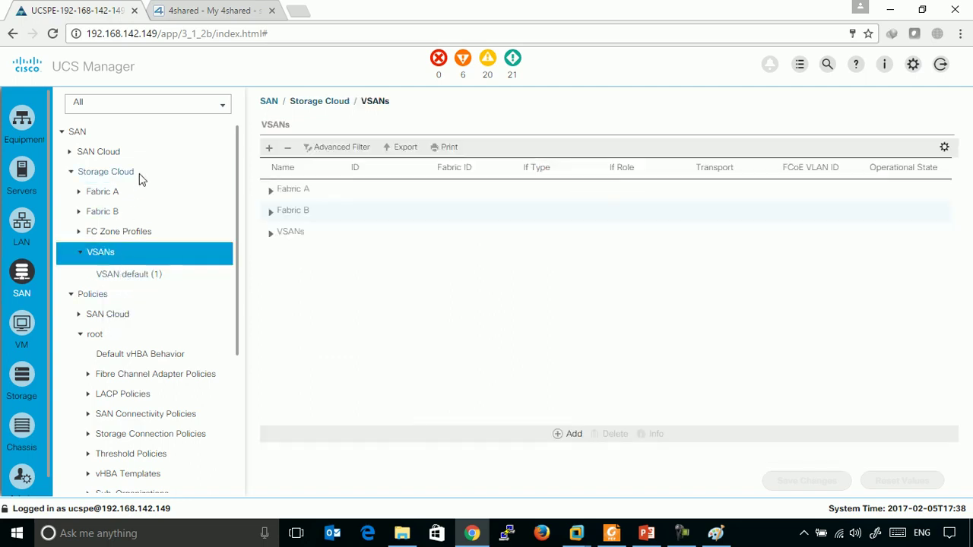
right_click(85, 260)
click(112, 263)
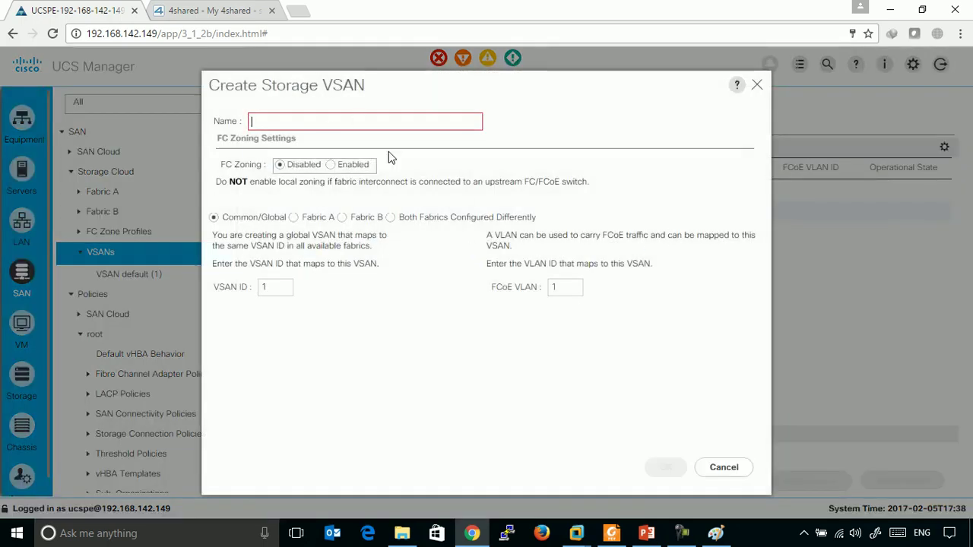
drag(223, 168, 253, 167)
click(239, 178)
click(256, 170)
- Switch to Paint and start a new blank drawing, discarding the unsaved network sketch
click(715, 532)
key(ctrl+n)
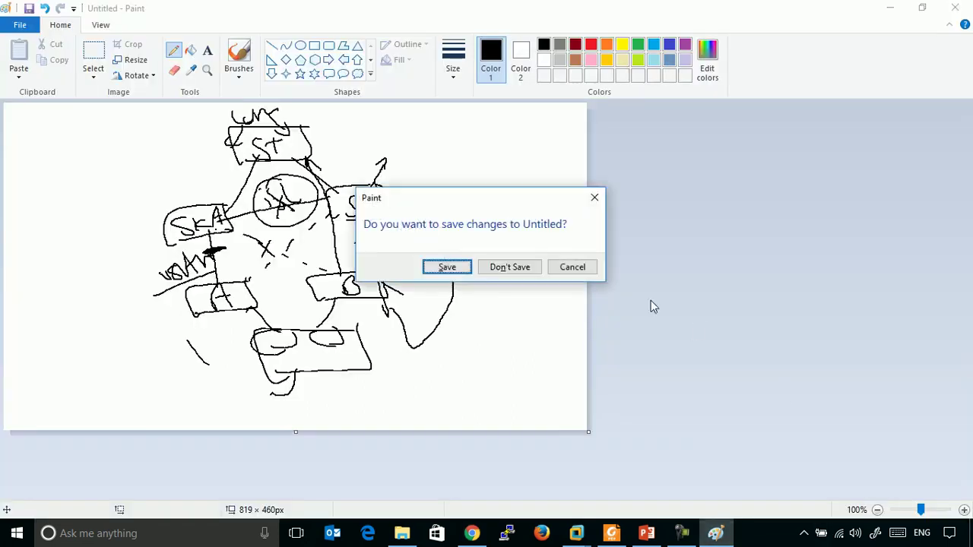
click(504, 267)
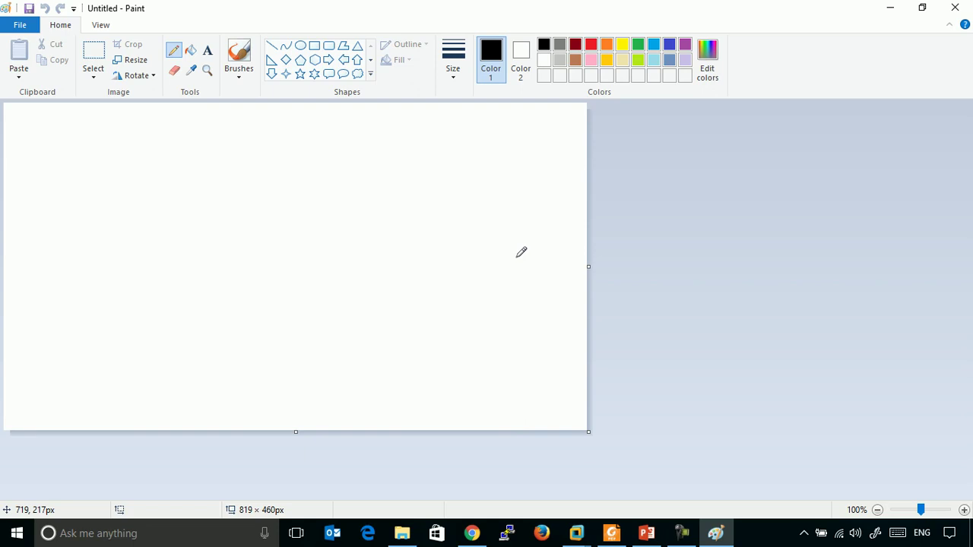
- Sketch two fabric interconnect boxes side by side in the lower half of the canvas, labelled A and B
mouse_move(260, 286)
mouse_down()
mouse_move(154, 293)
mouse_move(165, 330)
mouse_move(199, 303)
mouse_up()
drag(450, 272, 357, 312)
mouse_move(387, 283)
mouse_down()
mouse_move(386, 302)
mouse_move(393, 276)
mouse_up()
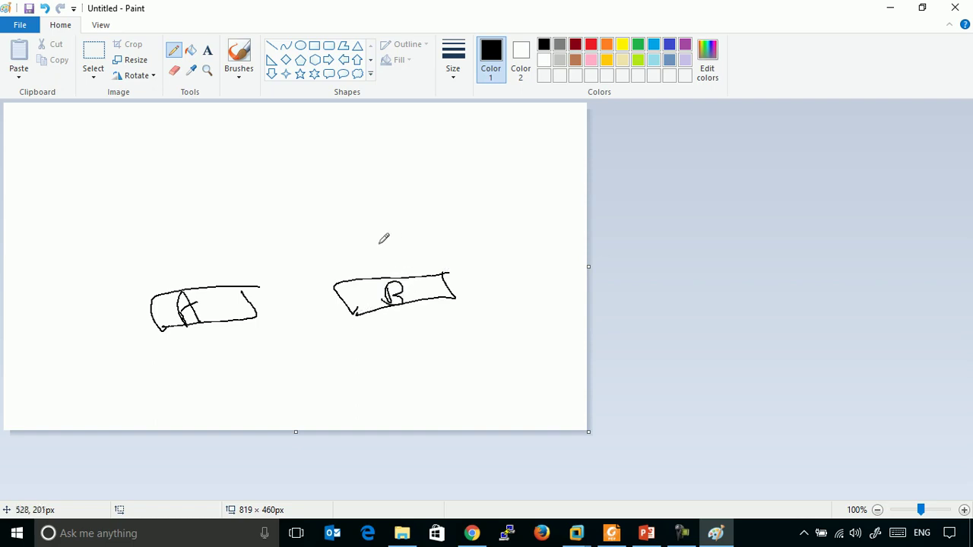
- Sketch two more boxes above the fabric interconnects, label them A and B, and write SAN over each
mouse_move(260, 188)
mouse_down()
mouse_move(156, 236)
mouse_move(207, 220)
mouse_up()
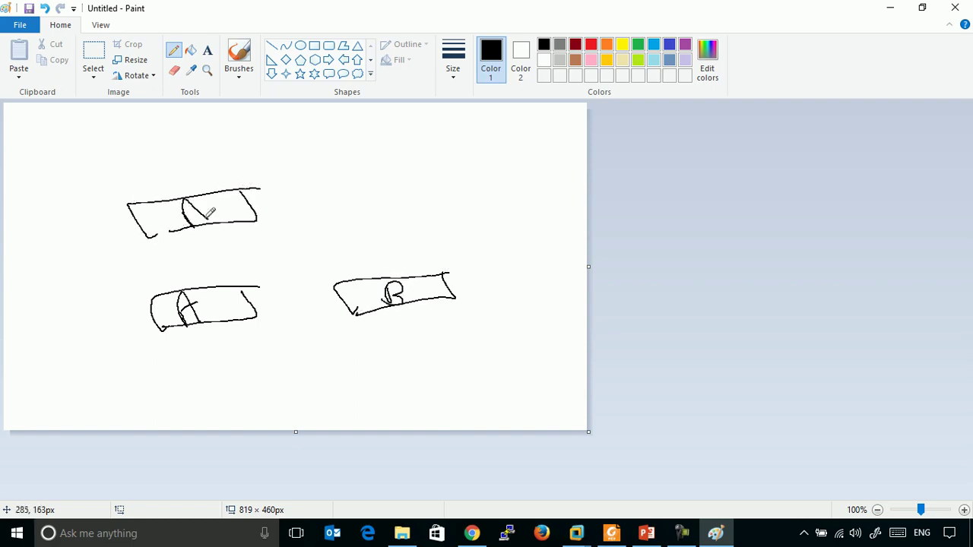
mouse_move(426, 164)
mouse_down()
mouse_move(342, 202)
mouse_move(390, 192)
mouse_move(347, 205)
mouse_up()
drag(362, 184, 376, 196)
mouse_move(169, 177)
mouse_down()
mouse_move(145, 187)
mouse_move(213, 174)
mouse_up()
mouse_move(371, 135)
mouse_down()
mouse_move(339, 149)
mouse_move(336, 165)
mouse_up()
mouse_move(370, 161)
mouse_down()
mouse_move(376, 137)
mouse_move(389, 160)
mouse_up()
mouse_move(395, 161)
mouse_down()
mouse_move(398, 130)
mouse_move(433, 149)
mouse_up()
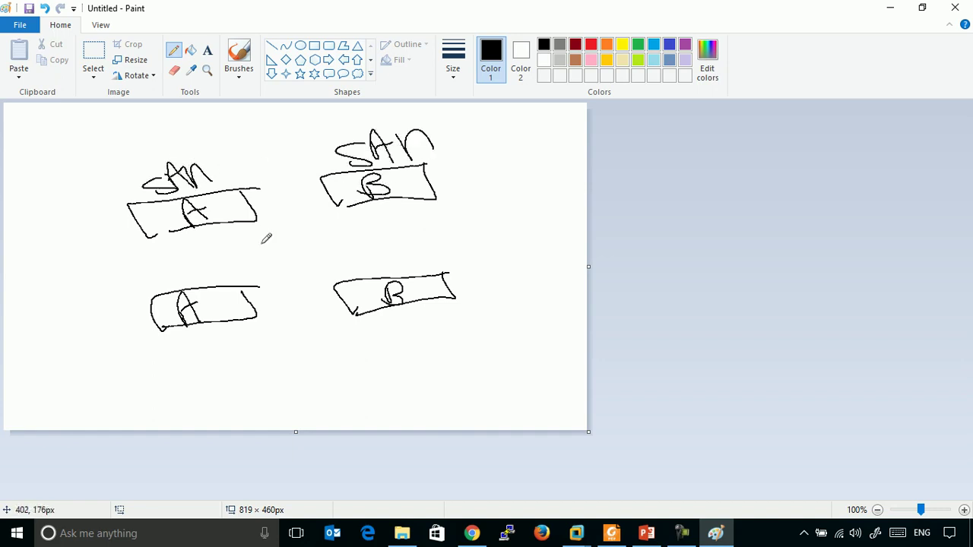
- Link each SAN switch to its fabric interconnect, label the B link as an uplink, and write VSAN numbers beside both links
drag(201, 217, 207, 282)
drag(366, 199, 374, 280)
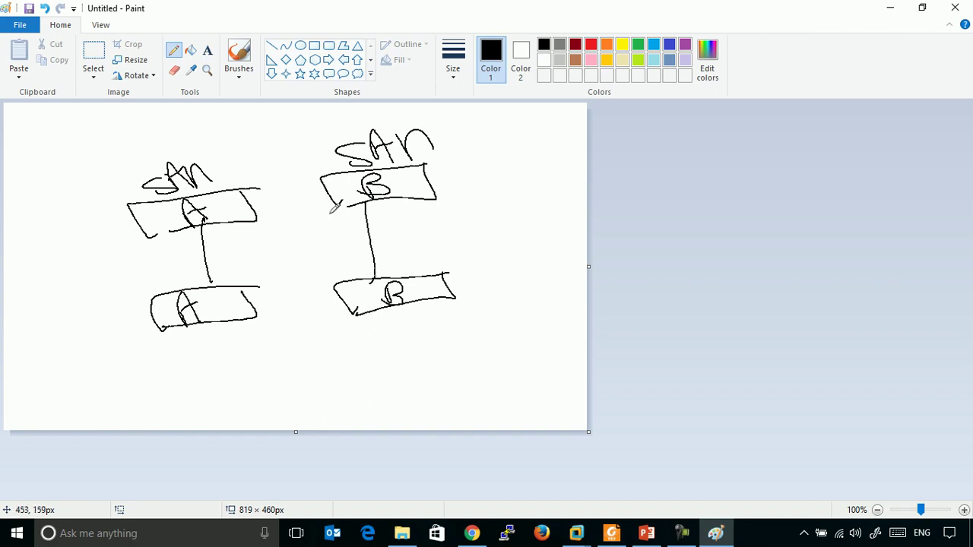
mouse_move(377, 233)
mouse_down()
mouse_move(439, 236)
mouse_move(453, 222)
mouse_move(476, 222)
mouse_up()
drag(488, 207, 498, 227)
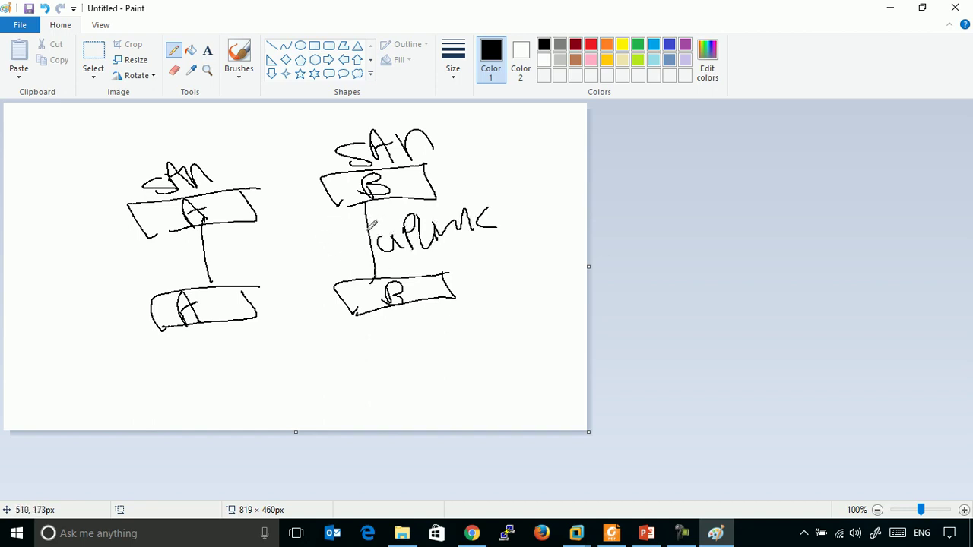
mouse_move(332, 219)
mouse_down()
mouse_move(358, 242)
mouse_move(352, 268)
mouse_move(359, 257)
mouse_up()
mouse_move(161, 238)
mouse_down()
mouse_move(184, 245)
mouse_move(176, 275)
mouse_move(193, 267)
mouse_move(190, 291)
mouse_move(196, 282)
mouse_up()
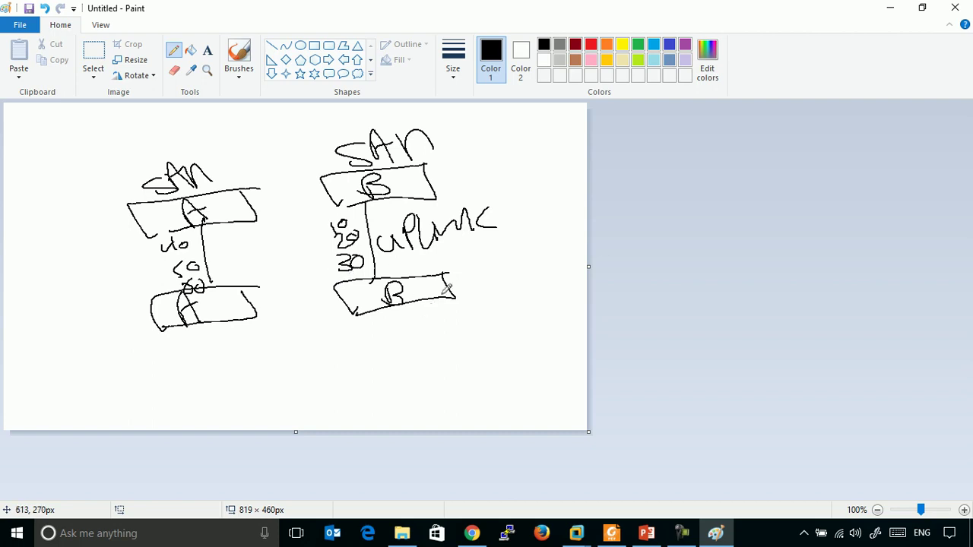
- Sketch a storage array connected directly to each fabric interconnect and label the link on the A side as a storage port
mouse_move(448, 279)
mouse_down()
mouse_move(482, 275)
mouse_move(541, 163)
mouse_move(502, 192)
mouse_up()
mouse_move(563, 144)
mouse_down()
mouse_move(528, 158)
mouse_move(557, 164)
mouse_move(524, 174)
mouse_move(539, 130)
mouse_move(569, 120)
mouse_up()
drag(159, 299, 64, 200)
mouse_move(73, 196)
mouse_down()
mouse_move(81, 155)
mouse_move(48, 223)
mouse_up()
drag(90, 156, 59, 227)
mouse_move(69, 280)
mouse_down()
mouse_move(58, 278)
mouse_move(61, 289)
mouse_move(143, 210)
mouse_move(138, 226)
mouse_up()
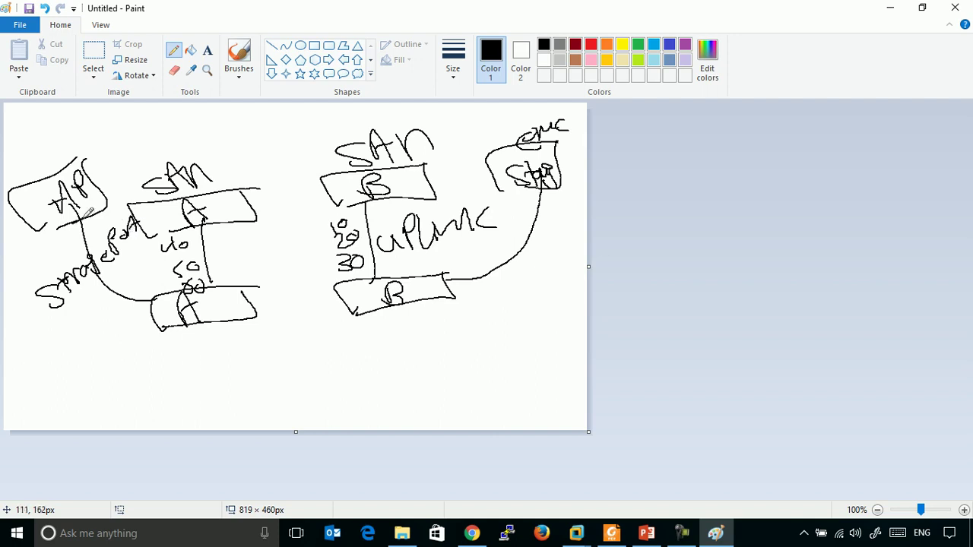
- Mark both storage links with VSAN numbers, circling 200 on the B side, and add storage VSAN labels near each side
drag(75, 222, 81, 219)
drag(73, 317, 85, 328)
mouse_move(89, 317)
mouse_down()
mouse_move(99, 302)
mouse_move(91, 311)
mouse_up()
mouse_move(503, 235)
mouse_down()
mouse_move(518, 251)
mouse_move(535, 229)
mouse_up()
mouse_move(531, 217)
mouse_down()
mouse_move(499, 228)
mouse_move(517, 212)
mouse_up()
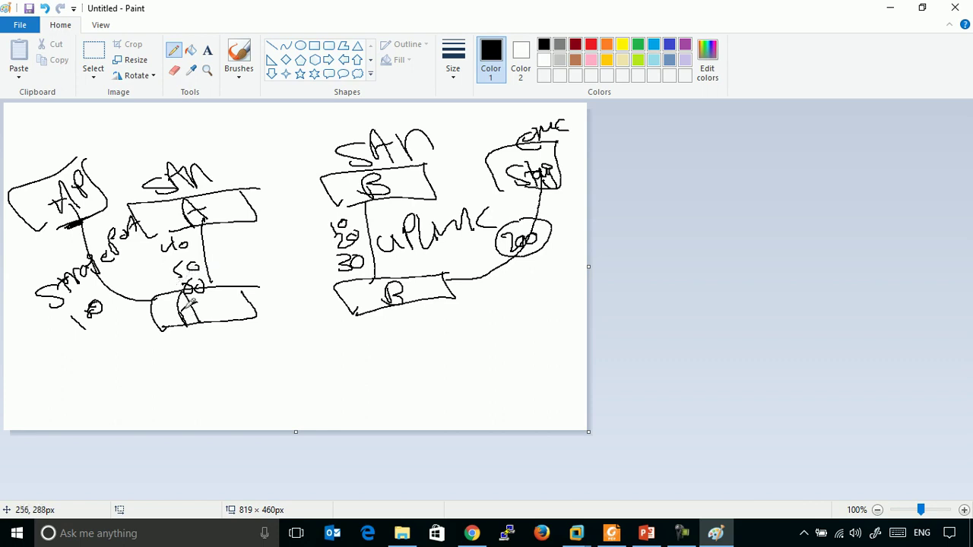
mouse_move(97, 270)
mouse_down()
mouse_move(73, 281)
mouse_move(114, 319)
mouse_move(118, 312)
mouse_move(120, 337)
mouse_move(141, 357)
mouse_move(157, 333)
mouse_move(164, 363)
mouse_move(202, 346)
mouse_up()
mouse_move(517, 298)
mouse_down()
mouse_move(524, 311)
mouse_move(530, 304)
mouse_up()
drag(561, 291, 551, 310)
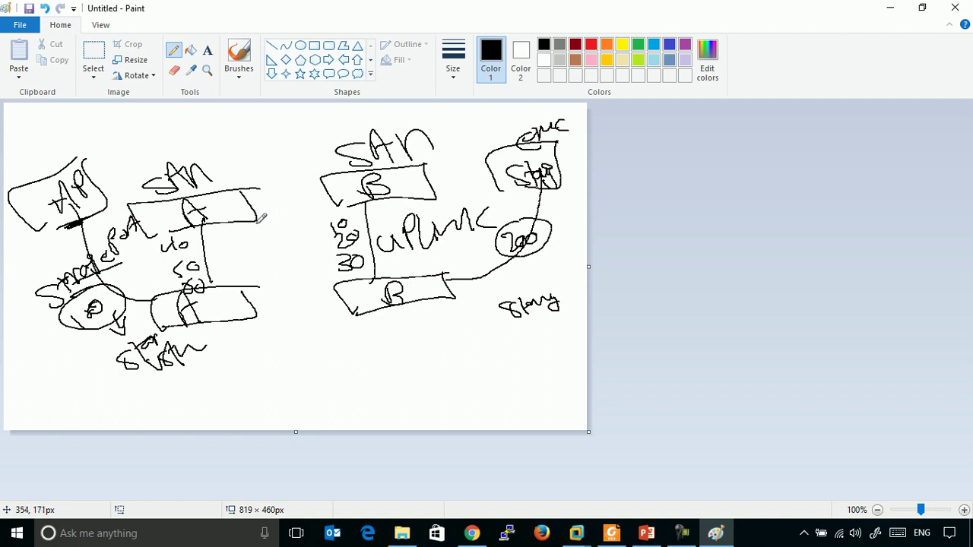
- Add pointer marks at both storage arrays and sketch a server box with an outgoing arrow beneath fabric interconnect B
drag(38, 143, 52, 175)
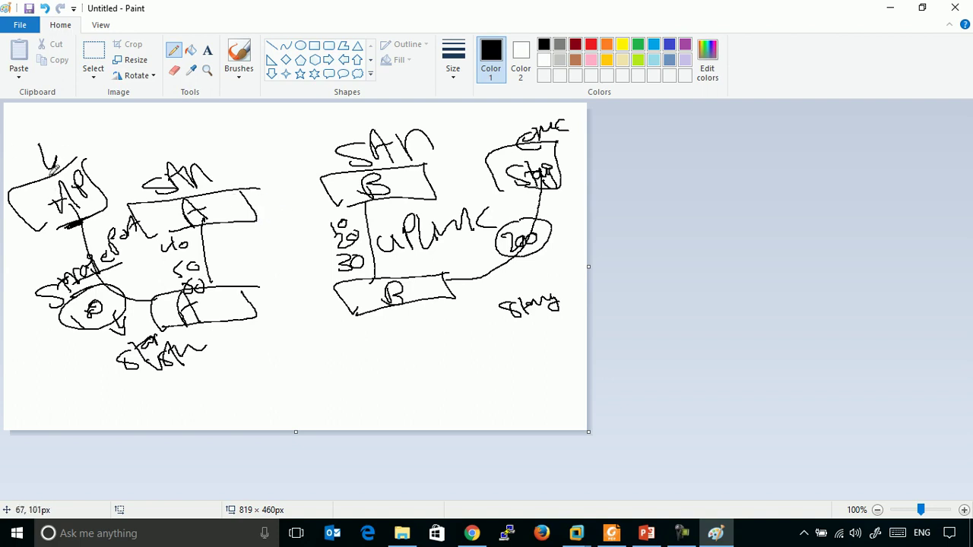
mouse_move(472, 137)
mouse_down()
mouse_move(494, 152)
mouse_move(462, 174)
mouse_move(478, 177)
mouse_up()
drag(391, 312, 387, 353)
mouse_move(424, 381)
mouse_down()
mouse_move(342, 389)
mouse_move(381, 409)
mouse_move(452, 364)
mouse_up()
drag(425, 368, 450, 377)
drag(515, 121, 511, 135)
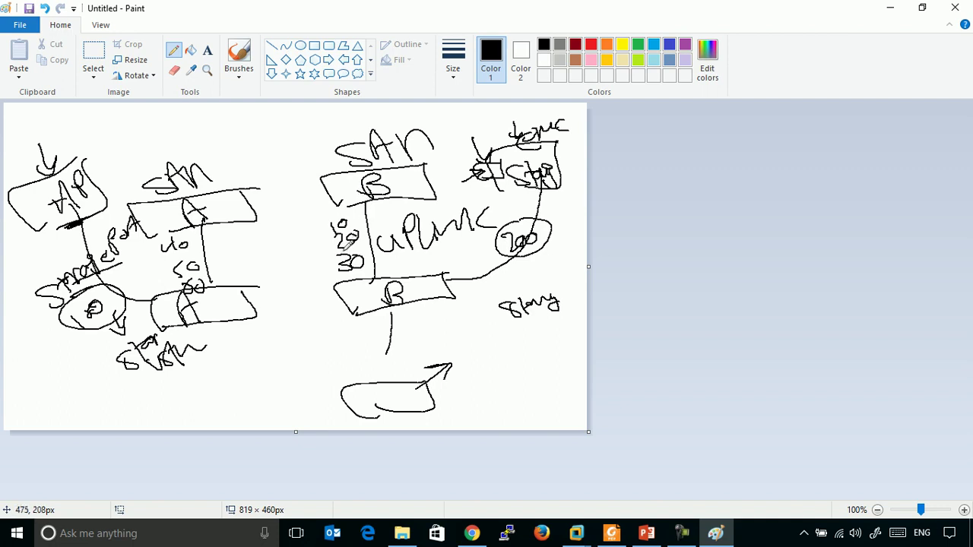
- Write an underlined ACL heading at the top of the sketch and draw a small arrow on each SAN switch
mouse_move(257, 121)
mouse_down()
mouse_move(282, 129)
mouse_move(315, 98)
mouse_move(351, 138)
mouse_move(257, 149)
mouse_up()
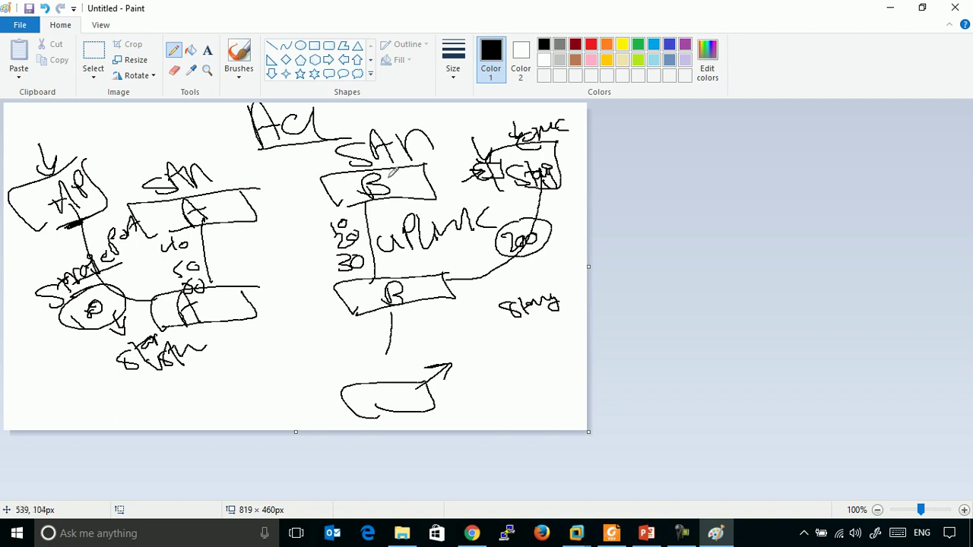
mouse_move(309, 193)
mouse_down()
mouse_move(338, 187)
mouse_move(325, 199)
mouse_up()
drag(241, 192, 255, 204)
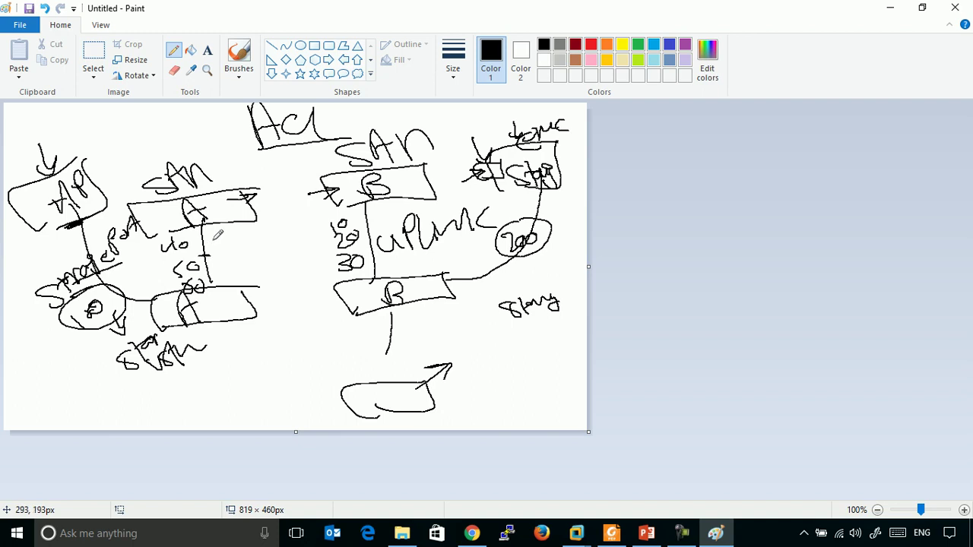
- Check the FC Zoning setting in UCS Manager, return to Paint, and draw arrows from the SAN switches down to the fabric interconnects
click(472, 533)
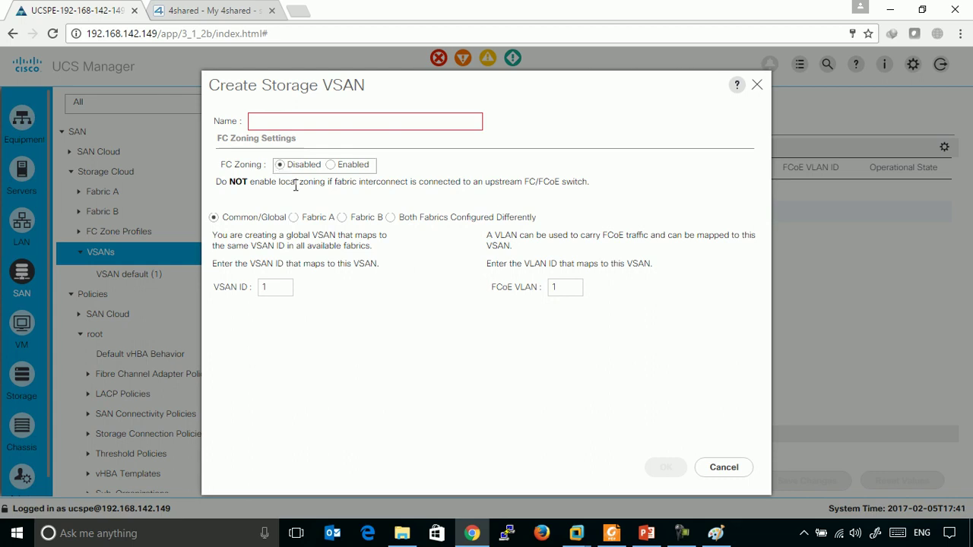
key(alt+Tab)
drag(232, 187, 264, 192)
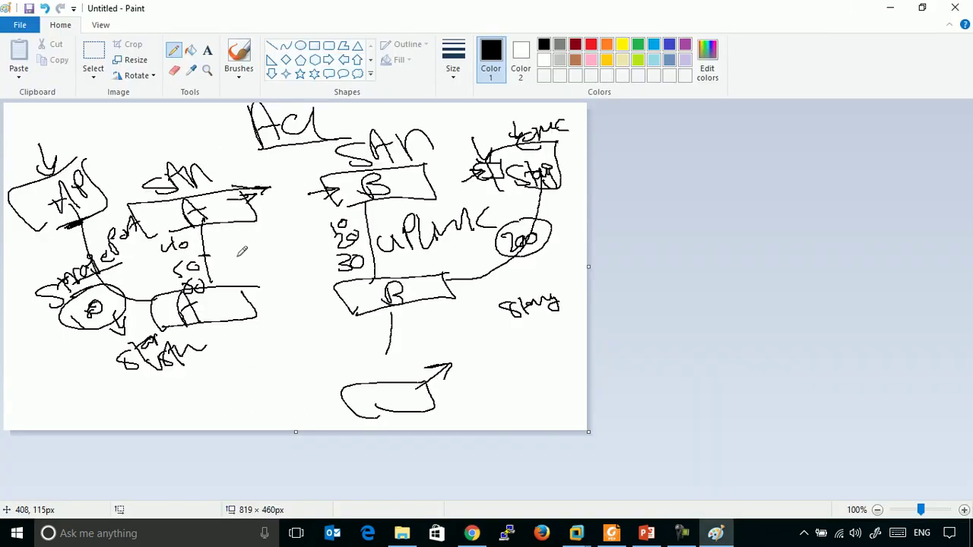
mouse_move(258, 202)
mouse_down()
mouse_move(248, 261)
mouse_move(212, 286)
mouse_up()
mouse_move(423, 174)
mouse_down()
mouse_move(442, 228)
mouse_move(414, 258)
mouse_move(427, 268)
mouse_up()
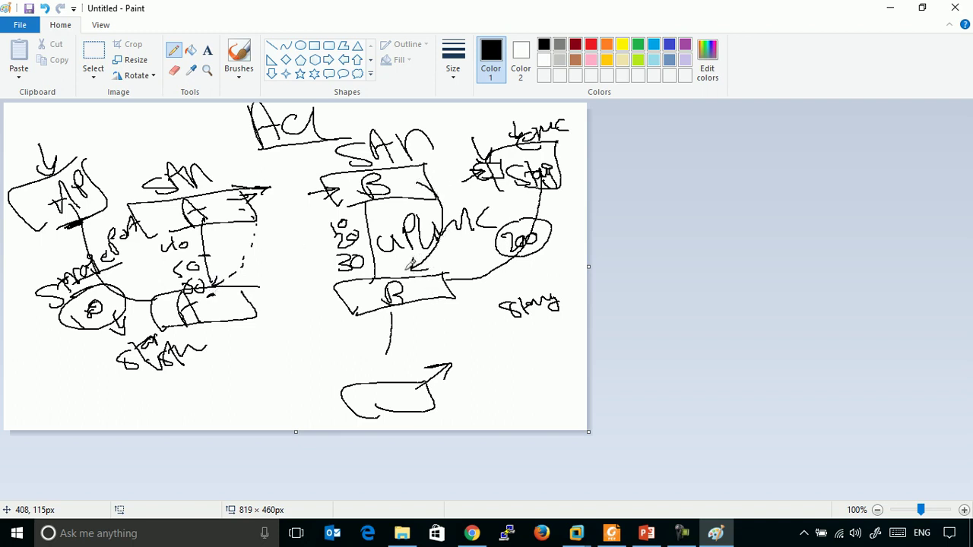
- Draw a line joining fabric interconnects A and B, and add emphasis strokes around the interconnects and the storage array
drag(252, 313, 377, 283)
drag(251, 307, 272, 315)
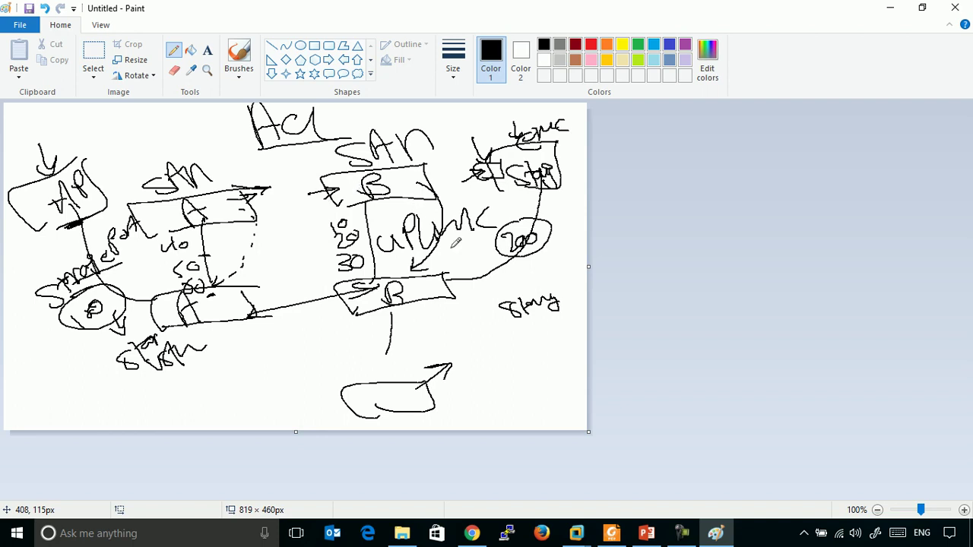
drag(572, 129, 556, 151)
mouse_move(441, 279)
mouse_down()
mouse_move(456, 267)
mouse_move(448, 282)
mouse_up()
mouse_move(226, 306)
mouse_down()
mouse_move(247, 293)
mouse_move(249, 304)
mouse_up()
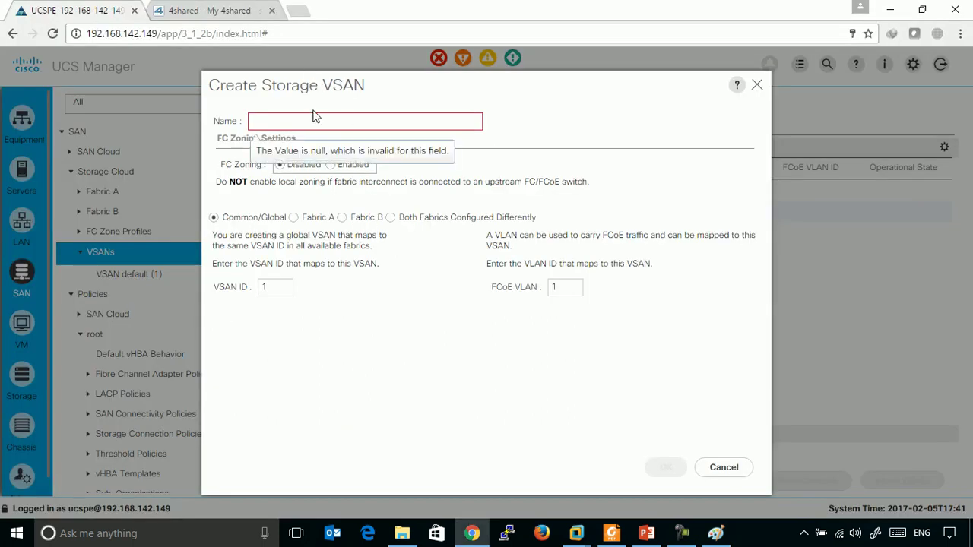
- Set FC Zoning to Enabled in UCS Manager's storage VSAN form, examine the local zoning warning, and cancel the form
click(332, 166)
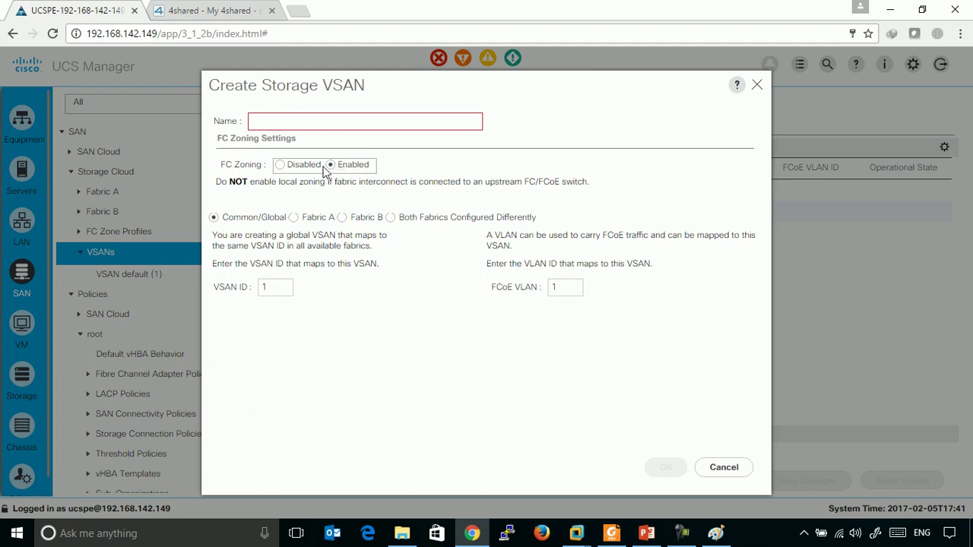
drag(218, 181, 576, 180)
click(398, 183)
click(715, 471)
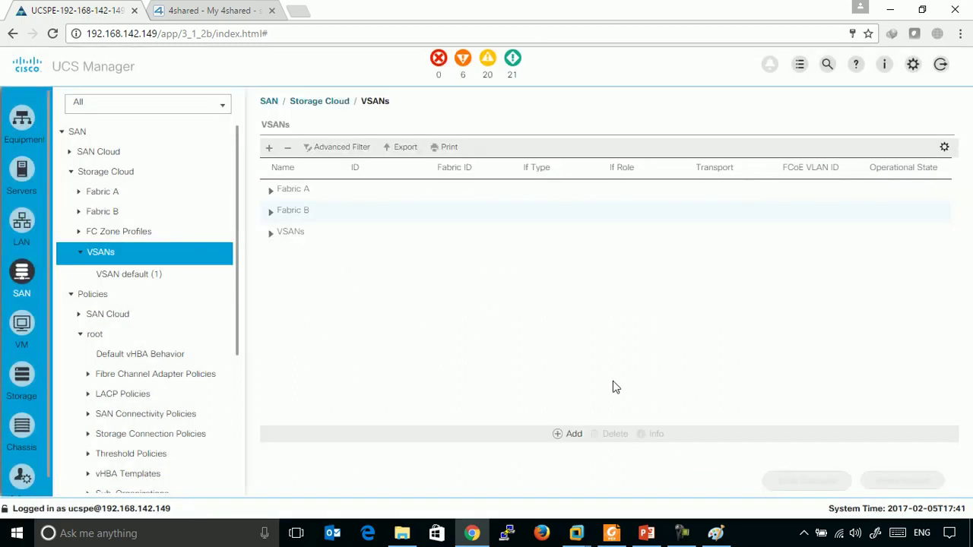
- Switch to the course guide in Foxit Reader and read from Storage VSAN Default Zoning through the Summary to Provisioning Resource Pools
click(611, 532)
scroll(498, 293, down, 8)
scroll(498, 293, down, 12)
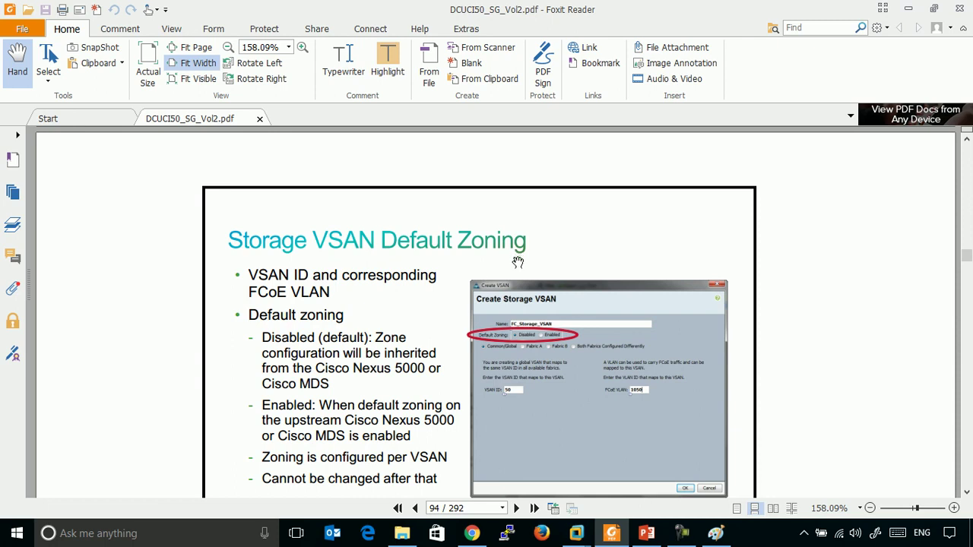
scroll(518, 259, down, 5)
scroll(520, 256, down, 15)
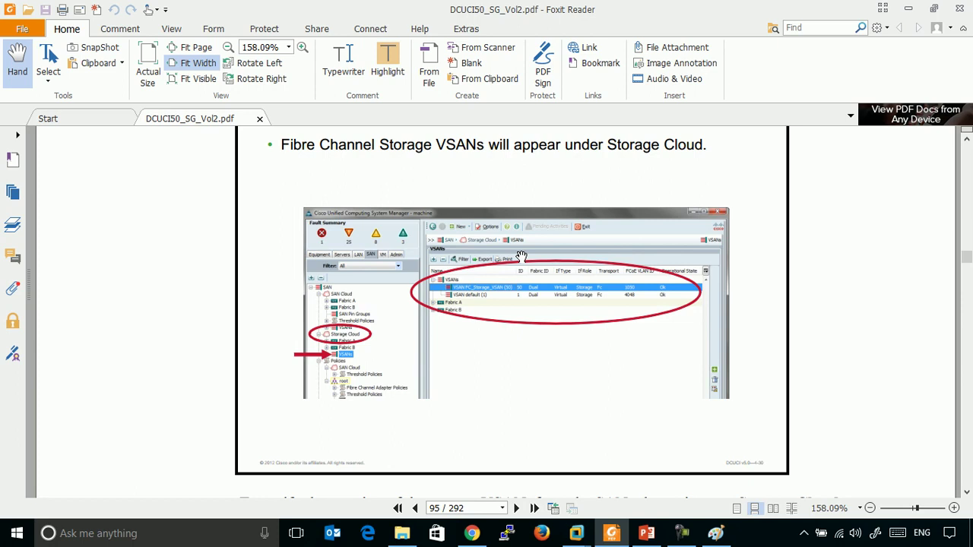
scroll(562, 266, down, 2)
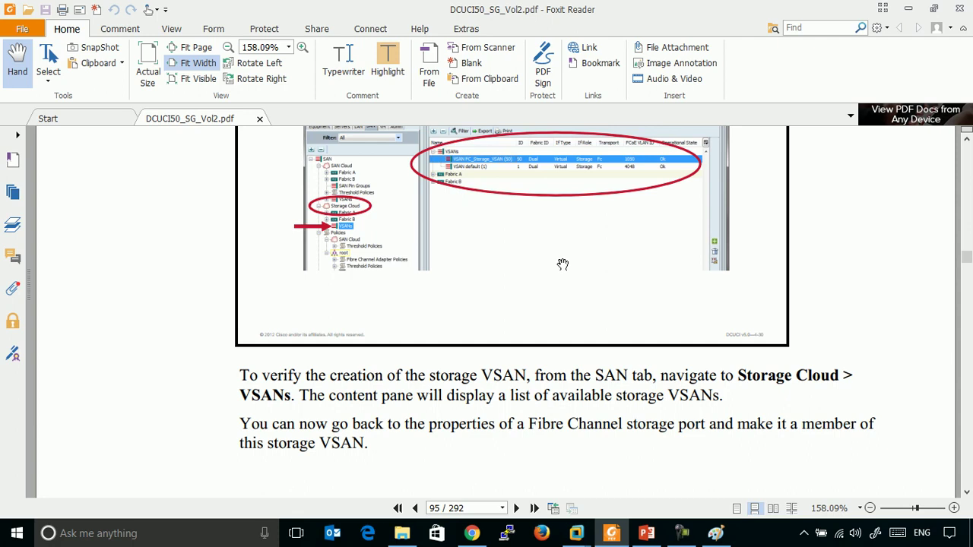
scroll(563, 265, down, 8)
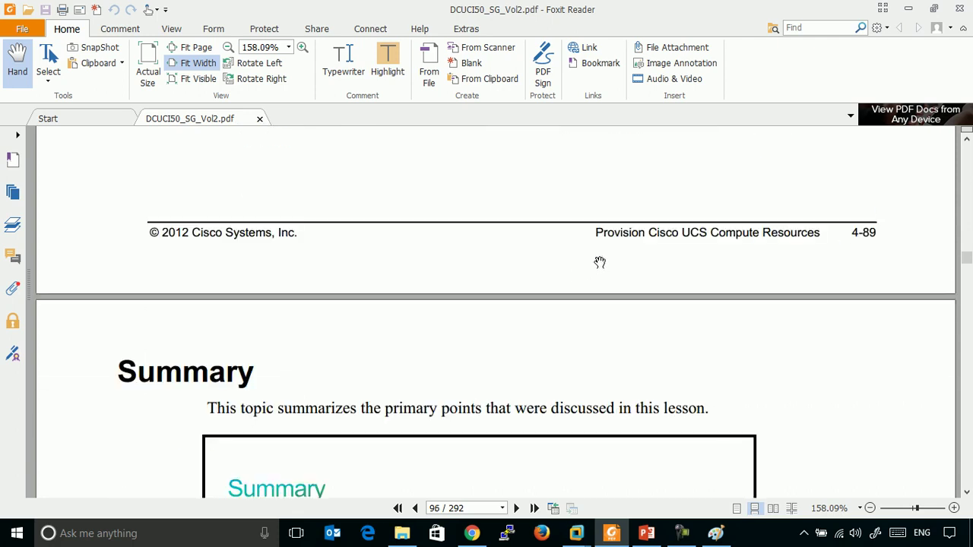
scroll(598, 265, down, 3)
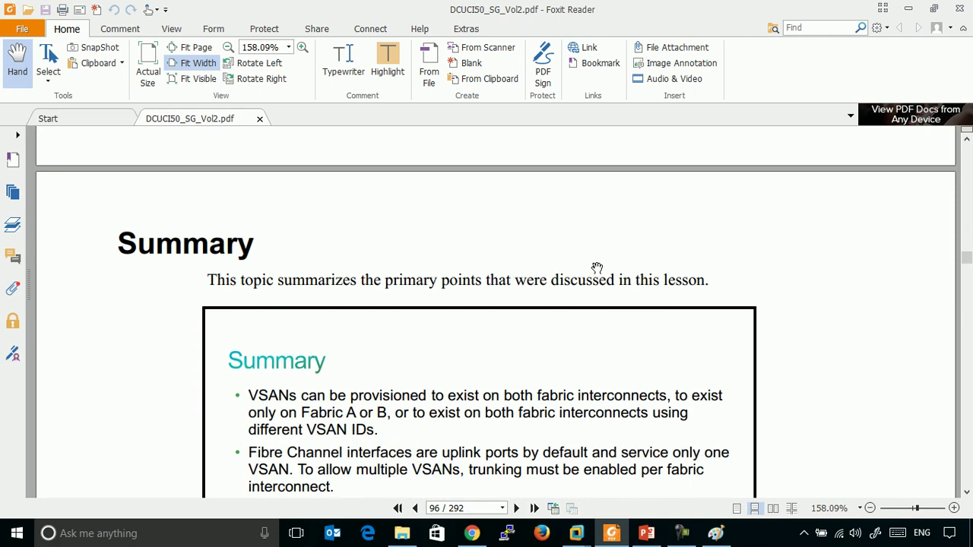
scroll(612, 265, down, 2)
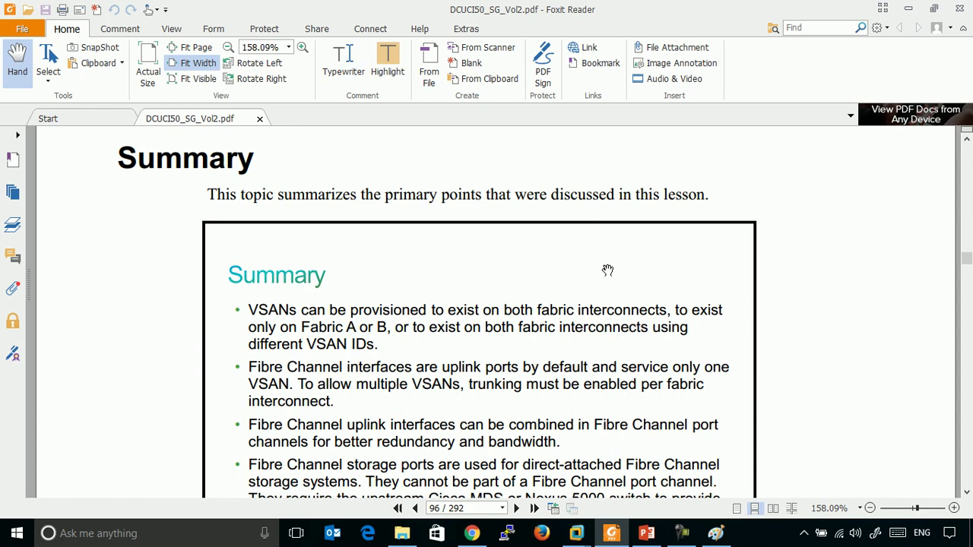
scroll(590, 304, down, 15)
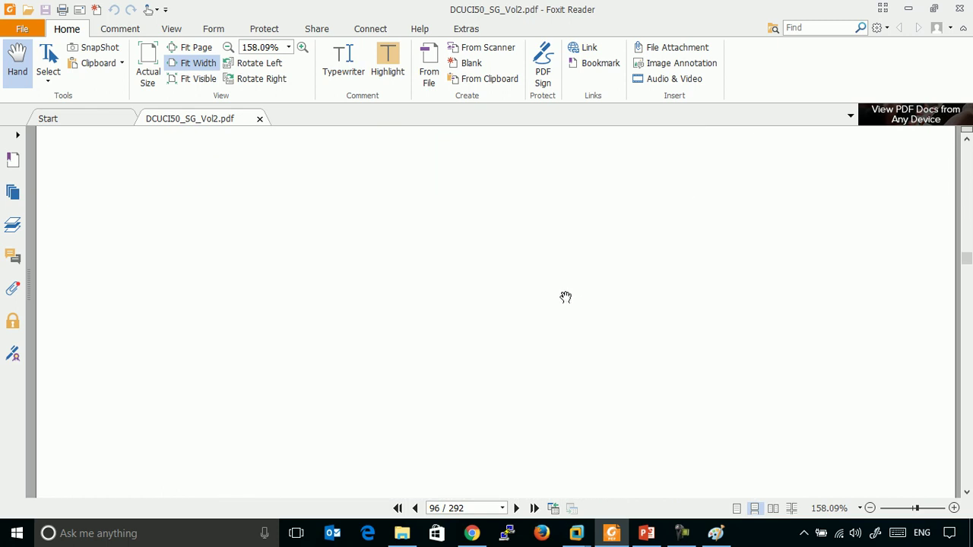
scroll(487, 288, down, 8)
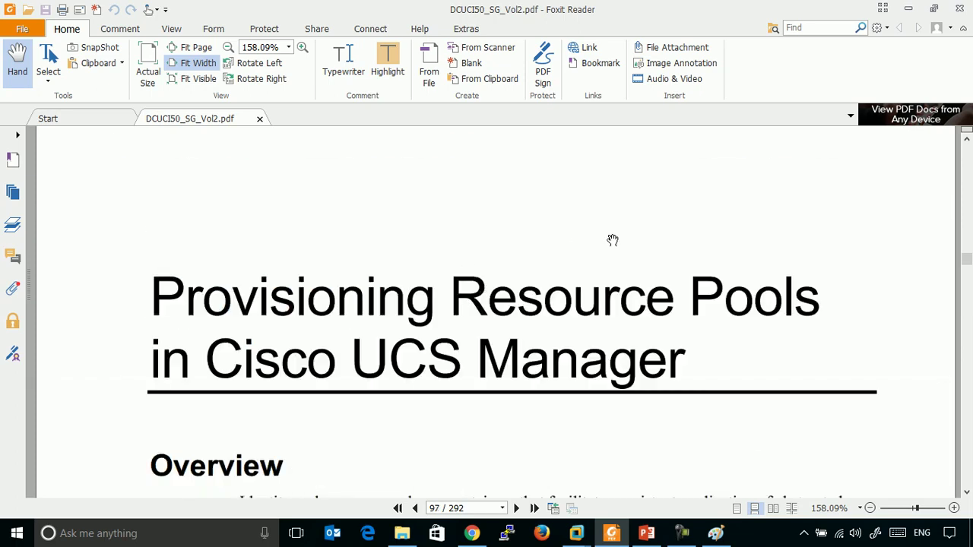